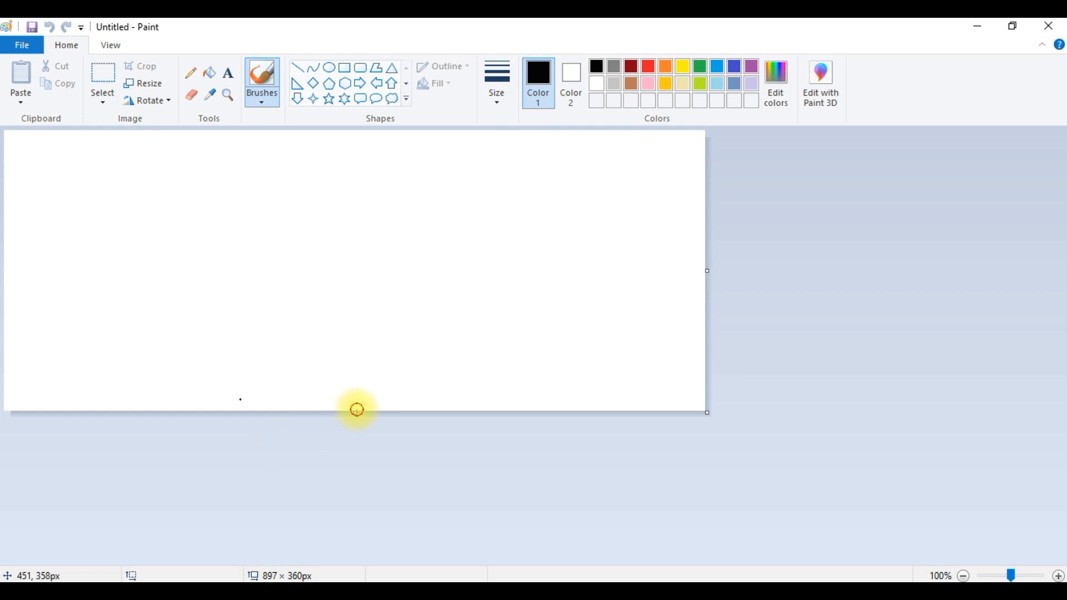
- Resize the canvas to 936 × 507 px by extending its bottom and right edges
{"action": "left_click_drag", "start_coordinate": [357, 416], "coordinate": [355, 506]}
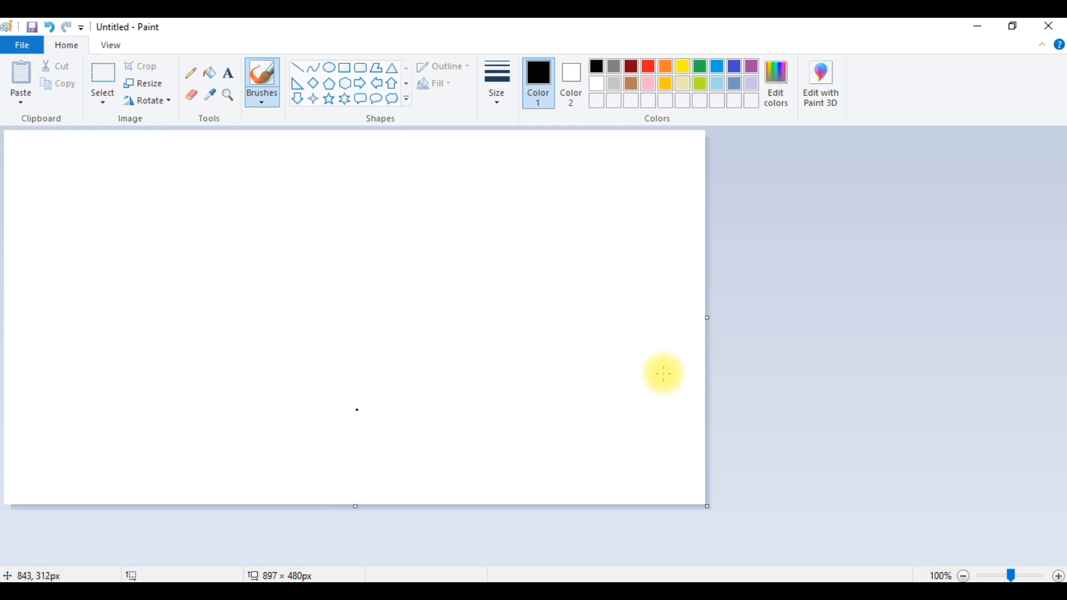
{"action": "left_click_drag", "start_coordinate": [708, 320], "coordinate": [737, 318]}
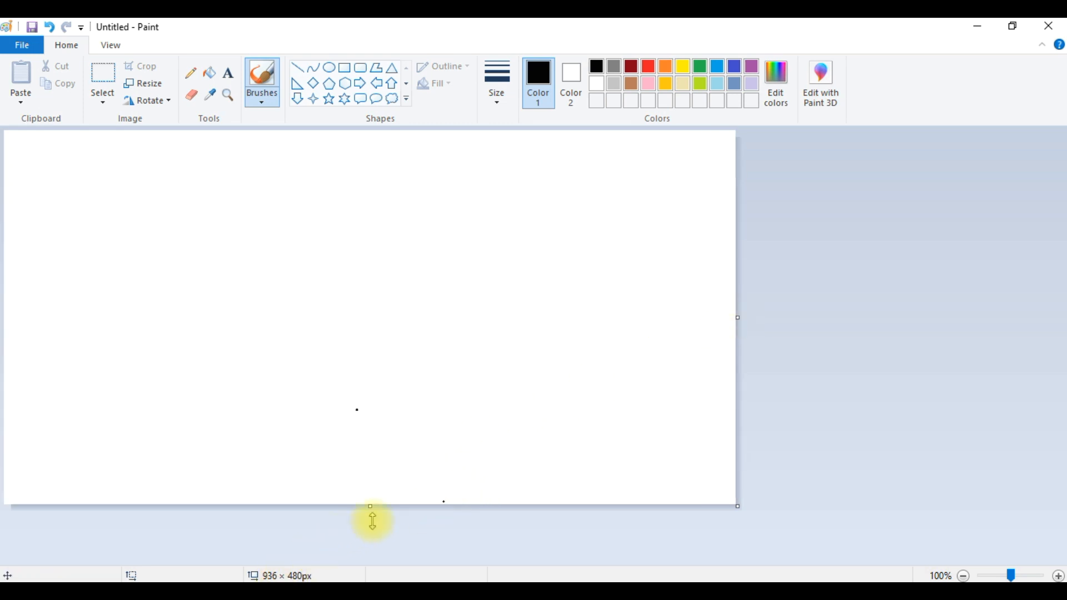
{"action": "left_click_drag", "start_coordinate": [373, 505], "coordinate": [372, 526]}
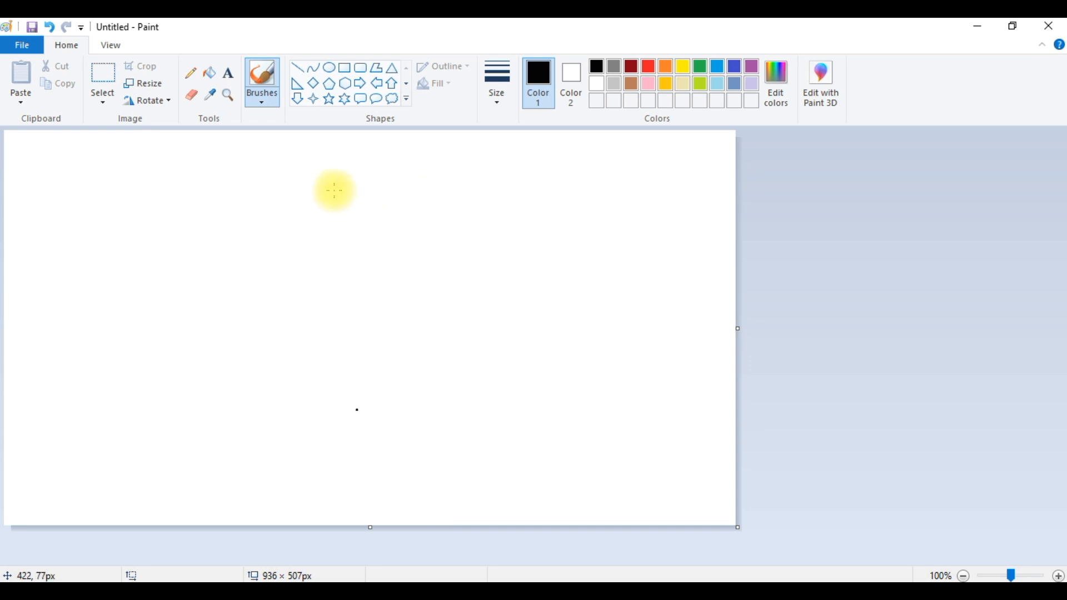
- Draw a short thin black horizontal line near the canvas's upper-left with the Pencil
{"action": "left_click", "coordinate": [192, 75]}
{"action": "left_click", "coordinate": [56, 153]}
{"action": "left_click_drag", "start_coordinate": [69, 152], "coordinate": [145, 153]}
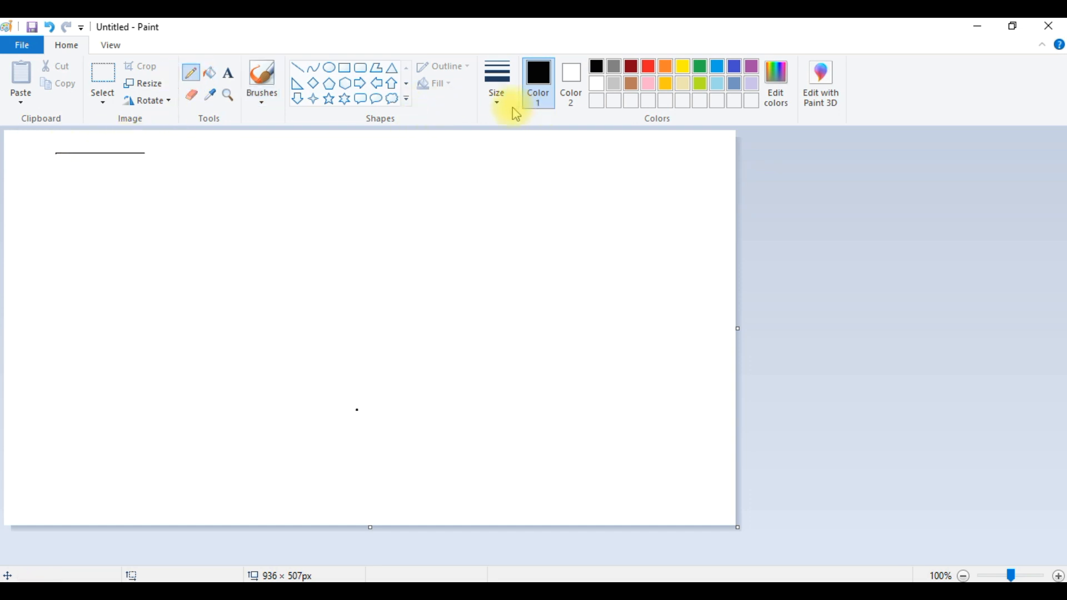
- Draw three more black pencil lines below the first, each with a thicker line size
{"action": "left_click", "coordinate": [498, 89]}
{"action": "left_click", "coordinate": [481, 154]}
{"action": "left_click_drag", "start_coordinate": [58, 166], "coordinate": [149, 165]}
{"action": "left_click", "coordinate": [496, 91]}
{"action": "left_click", "coordinate": [474, 202]}
{"action": "left_click_drag", "start_coordinate": [52, 185], "coordinate": [145, 185]}
{"action": "left_click", "coordinate": [492, 92]}
{"action": "left_click", "coordinate": [472, 218]}
{"action": "left_click", "coordinate": [58, 201]}
{"action": "left_click_drag", "start_coordinate": [77, 200], "coordinate": [156, 200]}
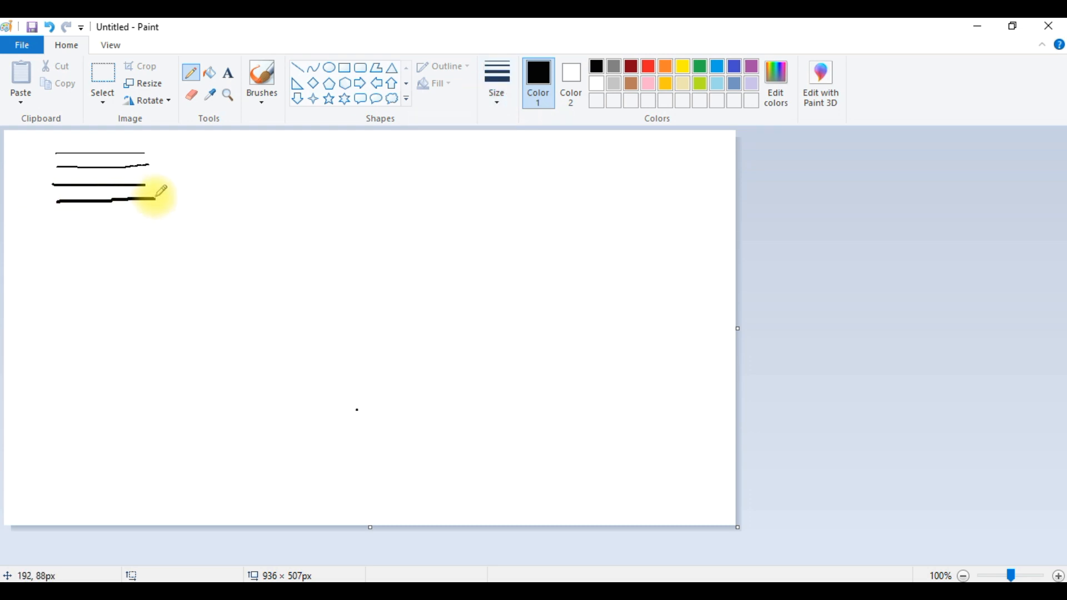
- Erase the thinnest top line with the Eraser
{"action": "left_click", "coordinate": [195, 97]}
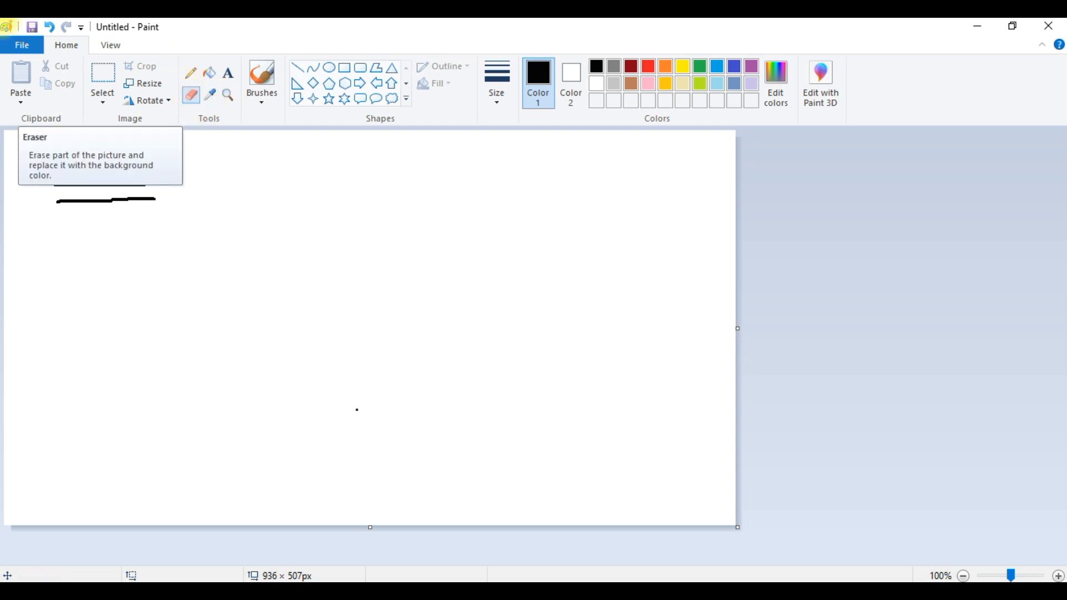
{"action": "left_click_drag", "start_coordinate": [163, 154], "coordinate": [33, 158]}
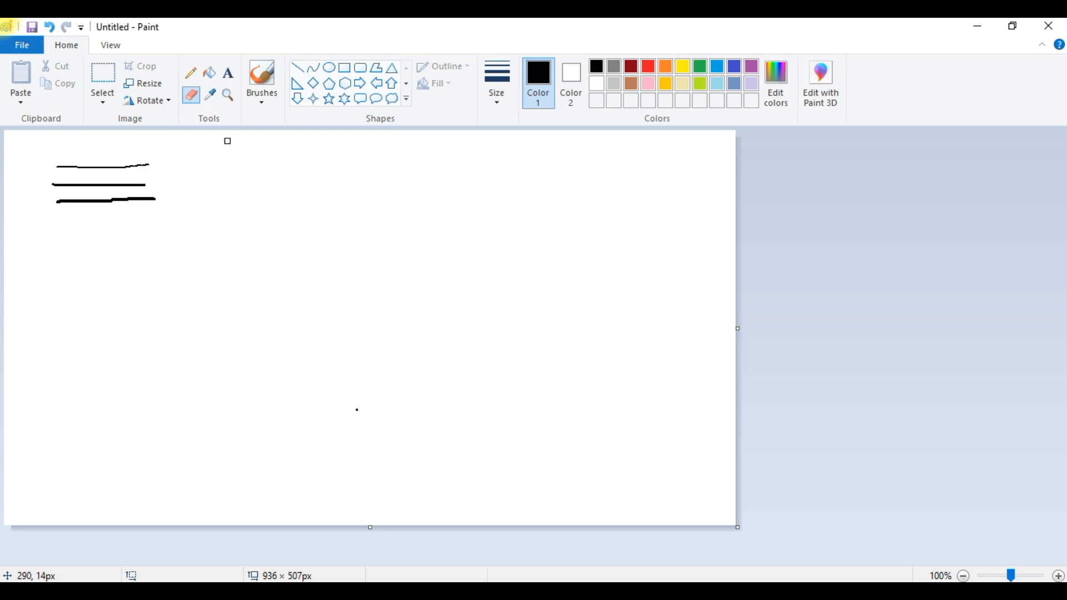
- Set the eraser to a larger size and erase the second and third lines
{"action": "left_click", "coordinate": [498, 112]}
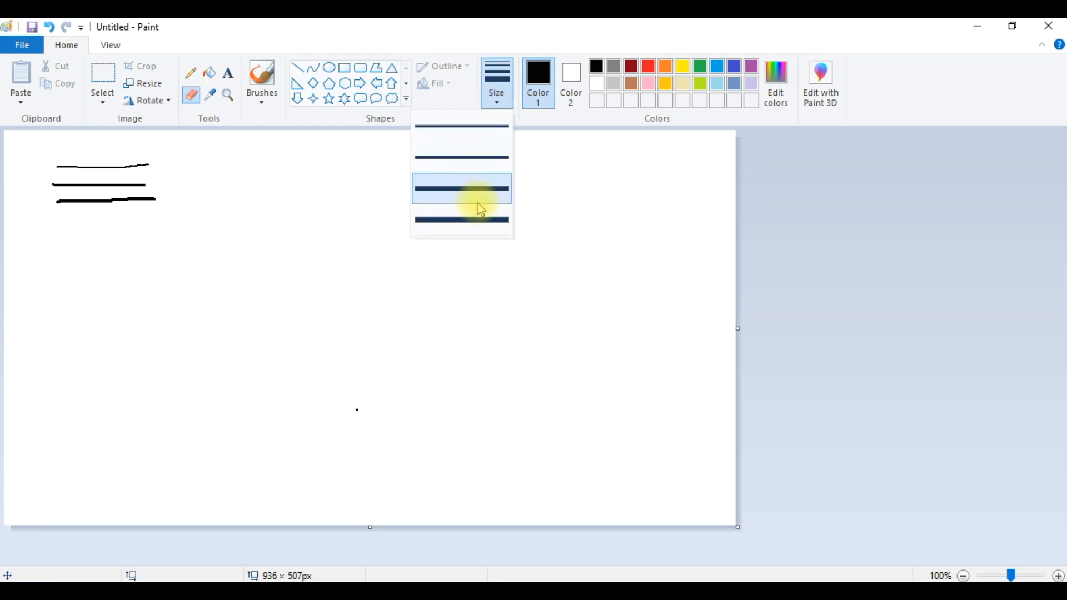
{"action": "left_click", "coordinate": [470, 222]}
{"action": "mouse_move", "coordinate": [147, 182]}
{"action": "left_mouse_down"}
{"action": "mouse_move", "coordinate": [22, 170]}
{"action": "mouse_move", "coordinate": [134, 191]}
{"action": "mouse_move", "coordinate": [26, 180]}
{"action": "left_mouse_up"}
{"action": "left_click_drag", "start_coordinate": [155, 166], "coordinate": [62, 167]}
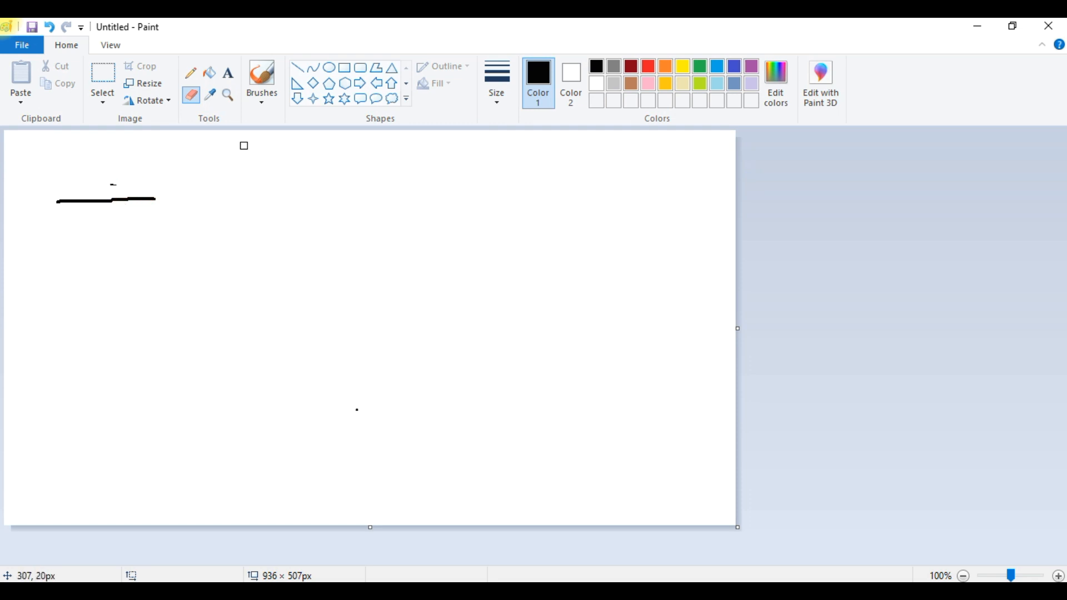
- Draw a longer black pencil line below the remaining thick line
{"action": "left_click", "coordinate": [216, 97]}
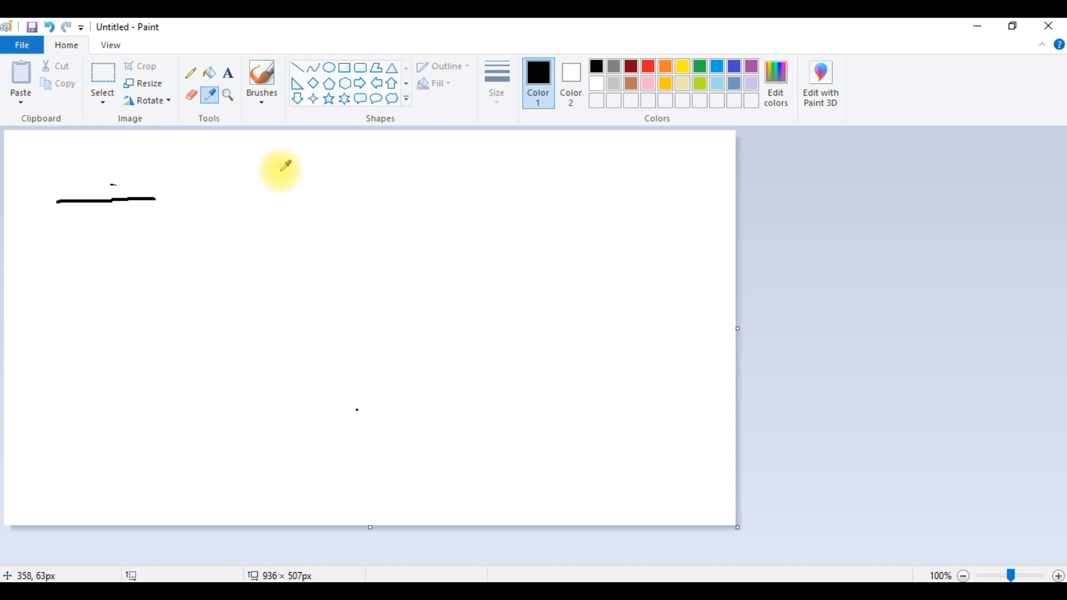
{"action": "left_click", "coordinate": [649, 64]}
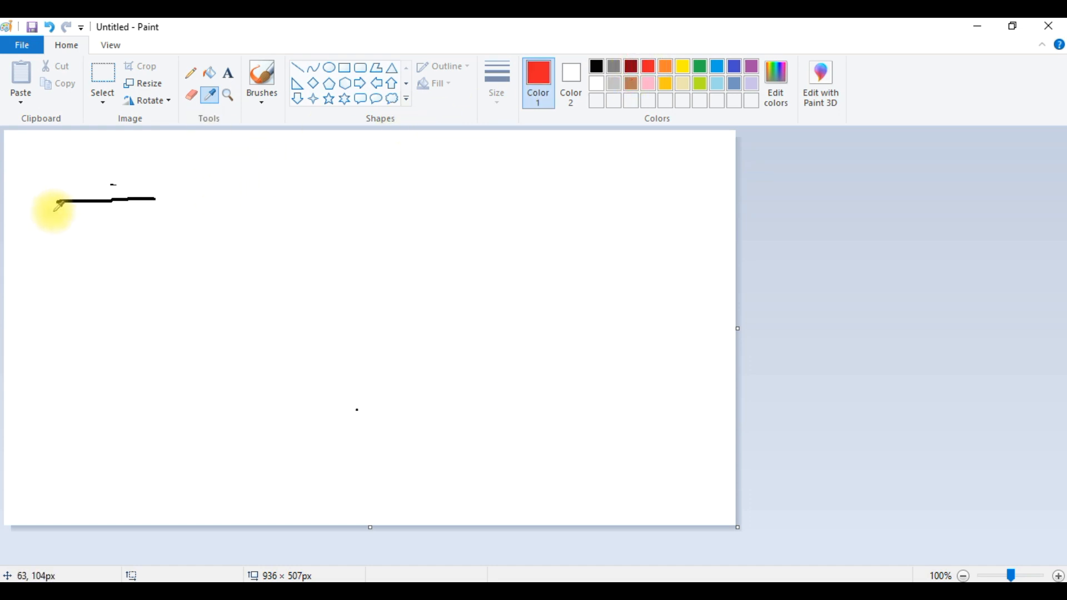
{"action": "left_click", "coordinate": [188, 79]}
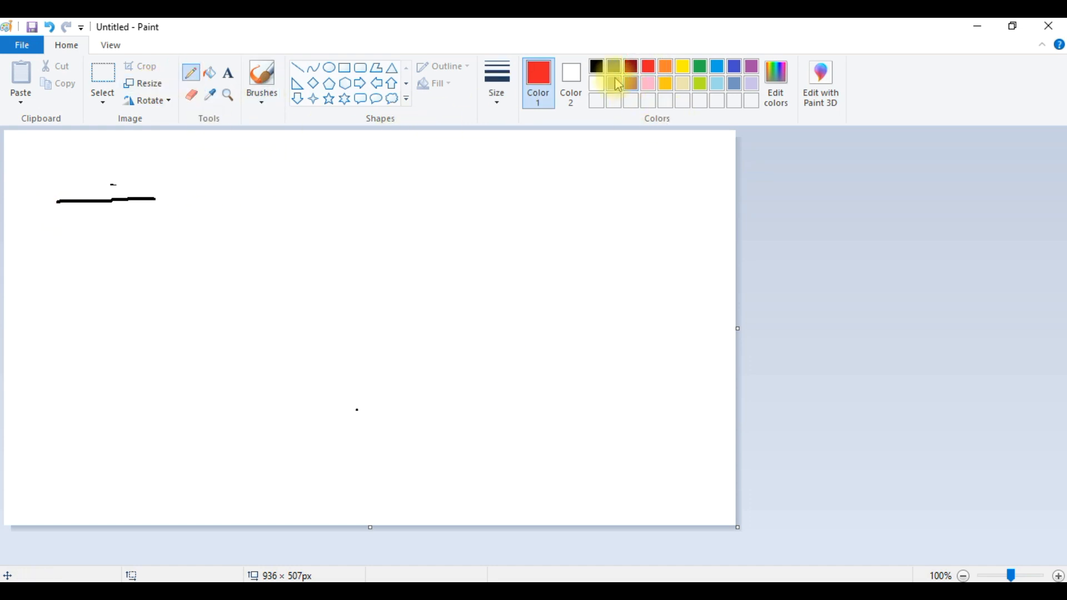
{"action": "left_click", "coordinate": [596, 66]}
{"action": "left_click_drag", "start_coordinate": [53, 232], "coordinate": [210, 226]}
- Draw a red pencil line and a green pencil line beneath the black lines
{"action": "left_click", "coordinate": [649, 66]}
{"action": "left_click_drag", "start_coordinate": [58, 262], "coordinate": [226, 262]}
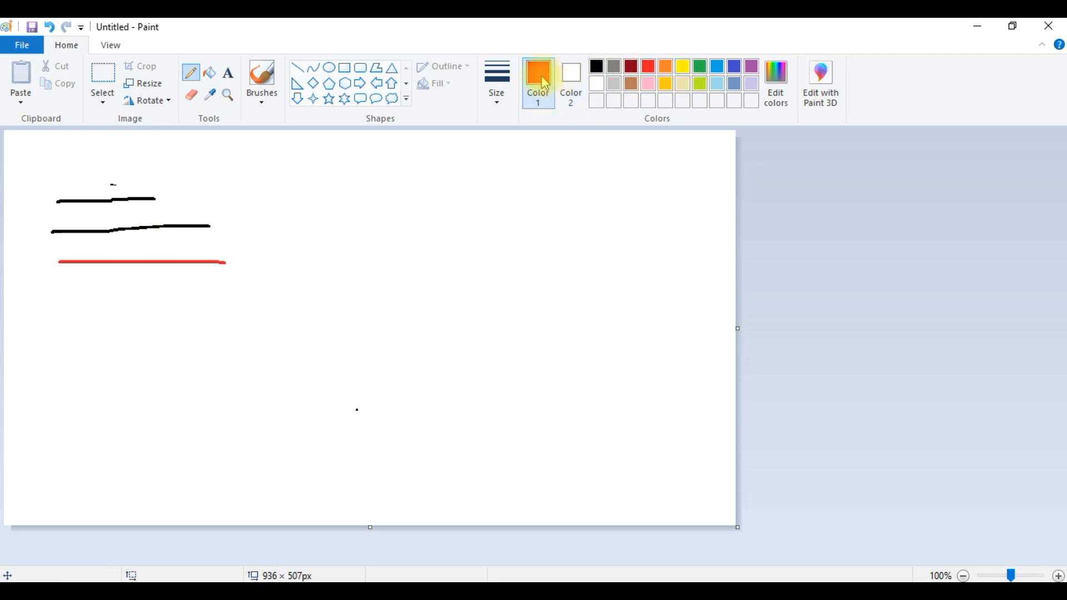
{"action": "left_click", "coordinate": [701, 67]}
{"action": "left_click_drag", "start_coordinate": [43, 285], "coordinate": [272, 295]}
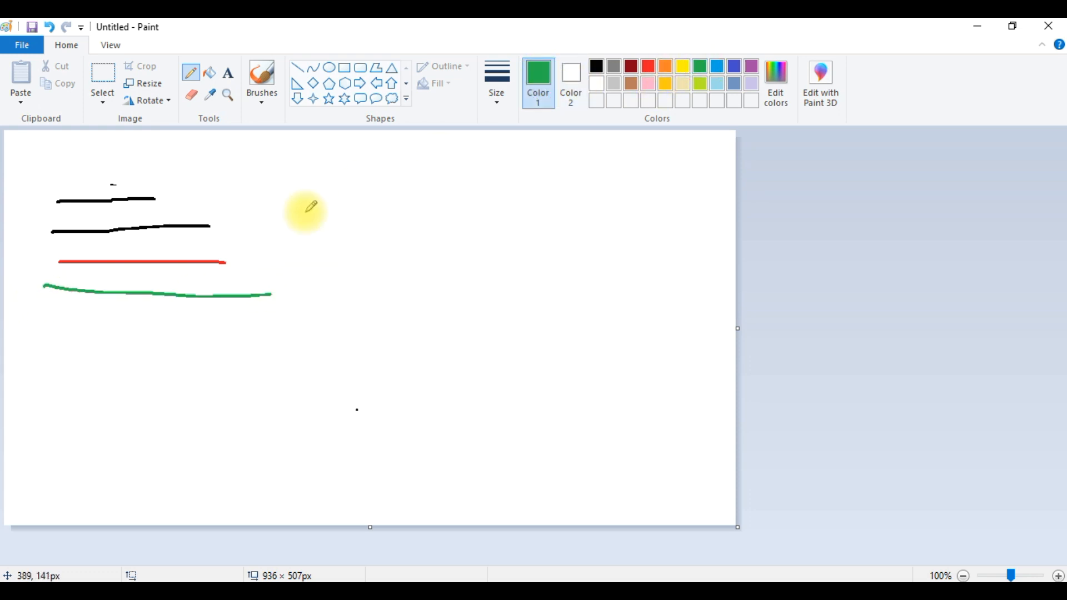
- Pick the red line's colour and draw a red ellipse about 186 × 97 px to the right of the lines
{"action": "left_click", "coordinate": [214, 102]}
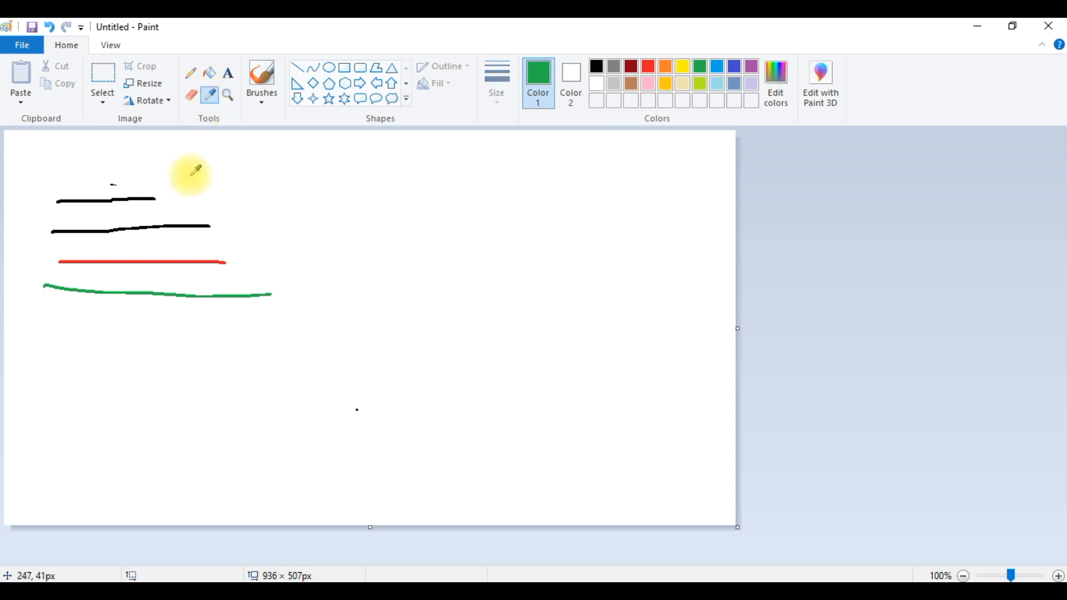
{"action": "left_click", "coordinate": [175, 256]}
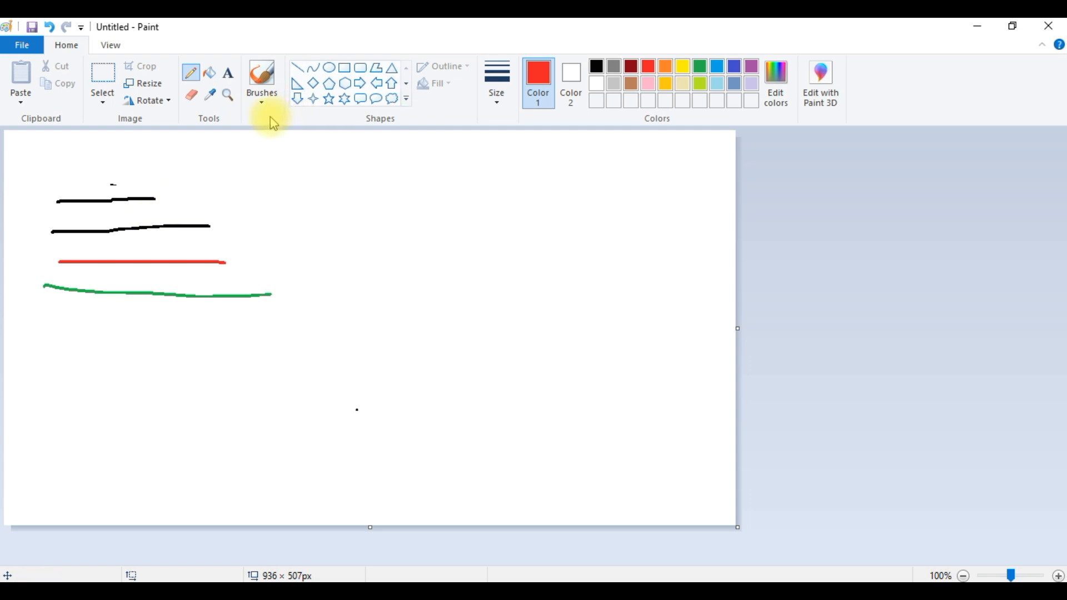
{"action": "left_click", "coordinate": [216, 79]}
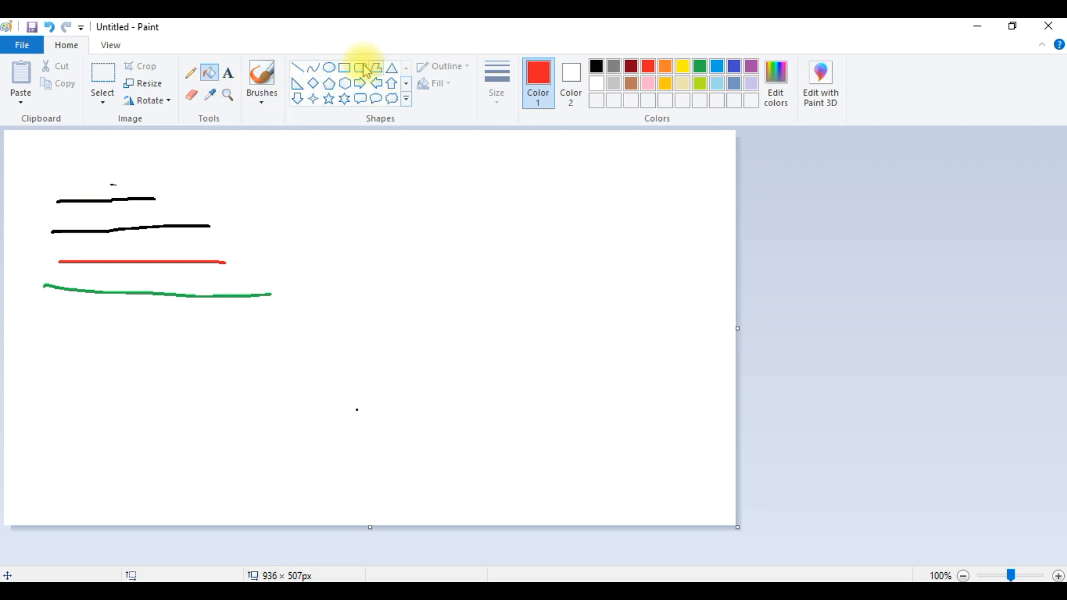
{"action": "left_click", "coordinate": [332, 72]}
{"action": "left_click_drag", "start_coordinate": [246, 158], "coordinate": [389, 232]}
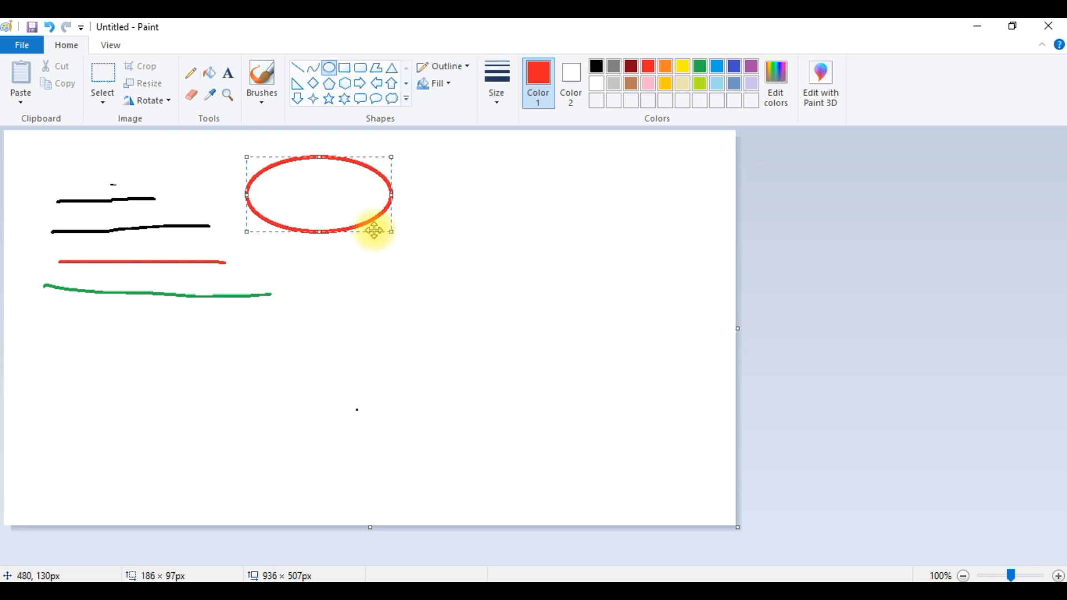
- Fill the ellipse's interior with blue using the Fill tool
{"action": "left_click", "coordinate": [210, 73]}
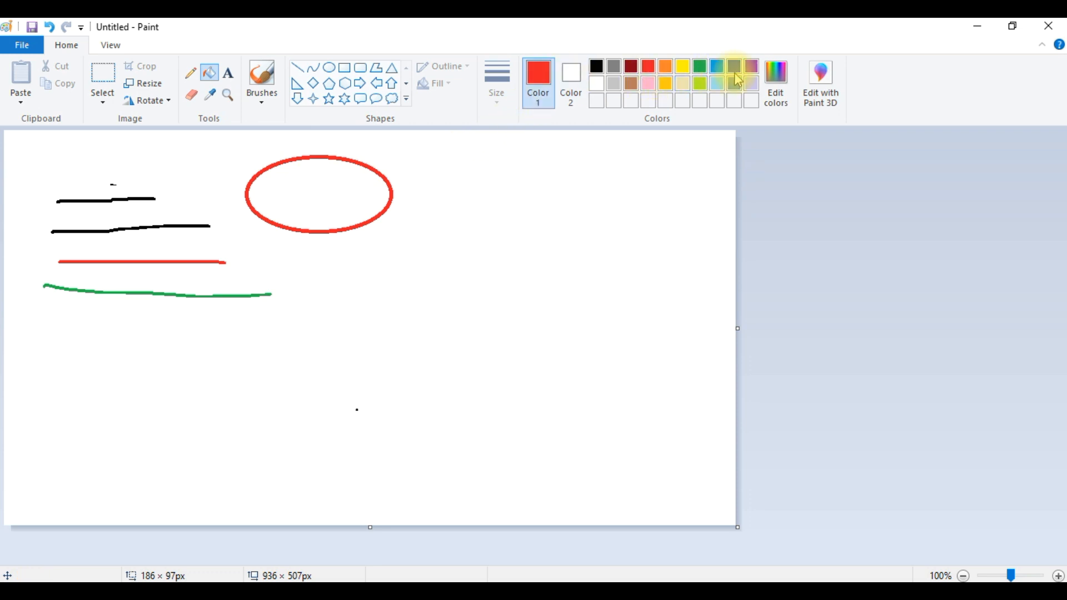
{"action": "left_click", "coordinate": [716, 67]}
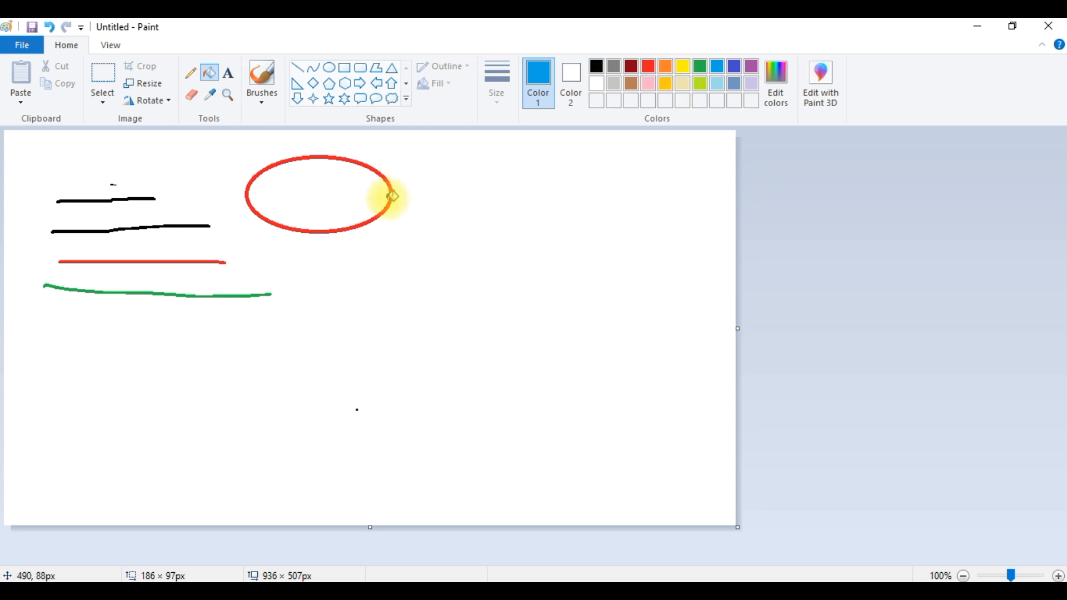
{"action": "left_click", "coordinate": [329, 190]}
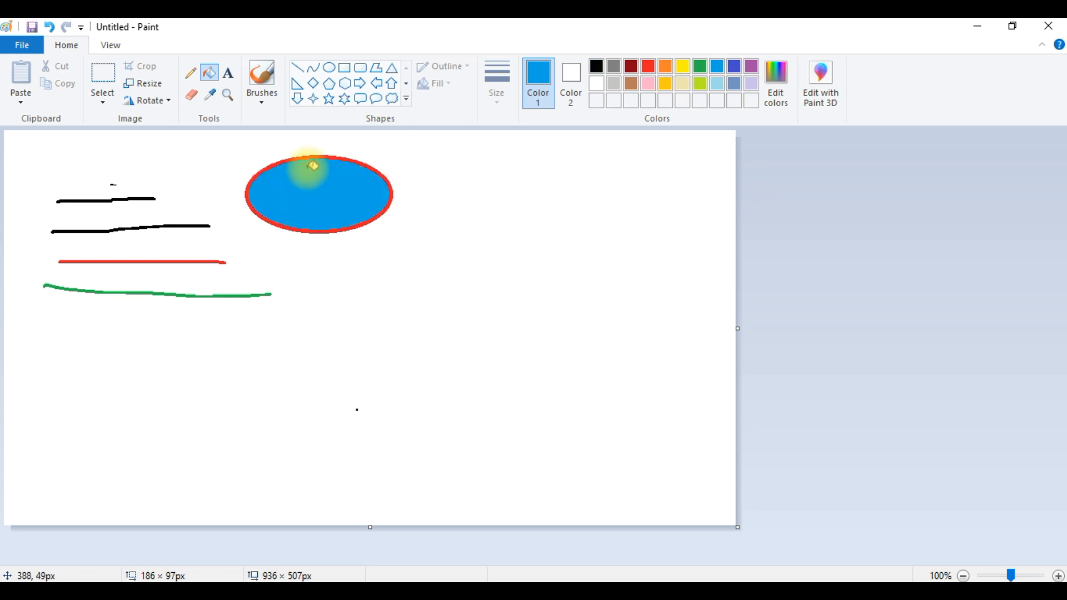
{"action": "left_click", "coordinate": [228, 73]}
{"action": "left_click_drag", "start_coordinate": [444, 166], "coordinate": [551, 202]}
{"action": "left_click", "coordinate": [430, 245]}
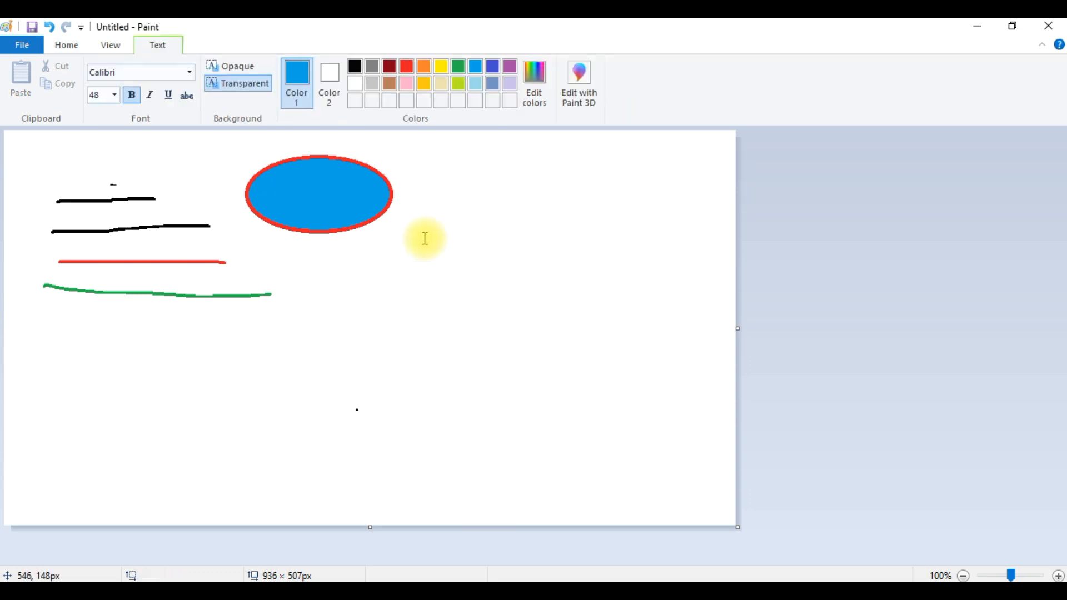
{"action": "left_click", "coordinate": [209, 72]}
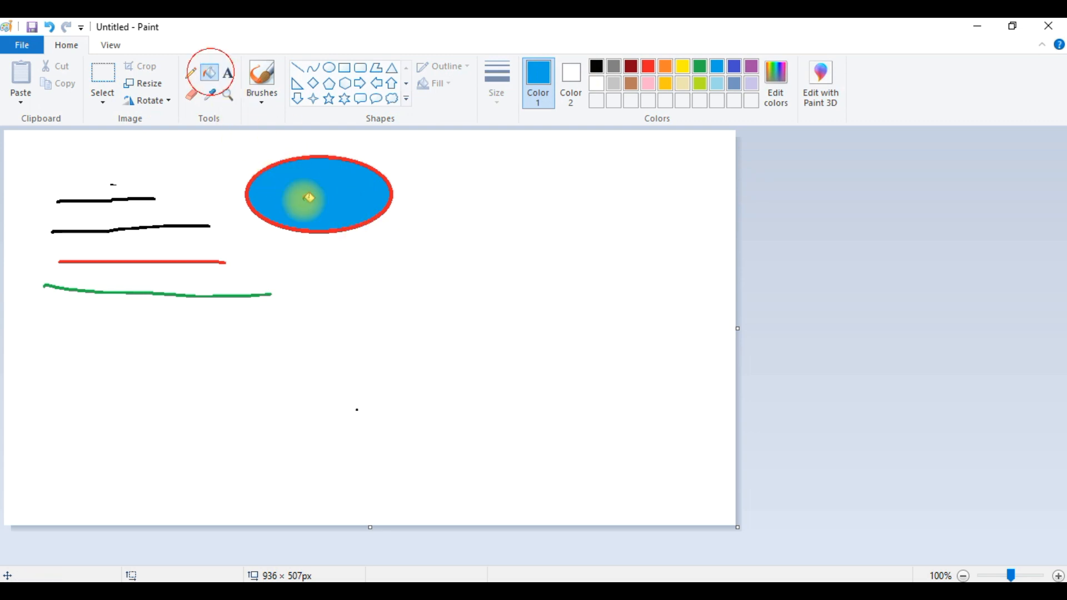
- Add the text 'Sample' beside the green line's end and set its font size to 22
{"action": "left_click", "coordinate": [225, 77]}
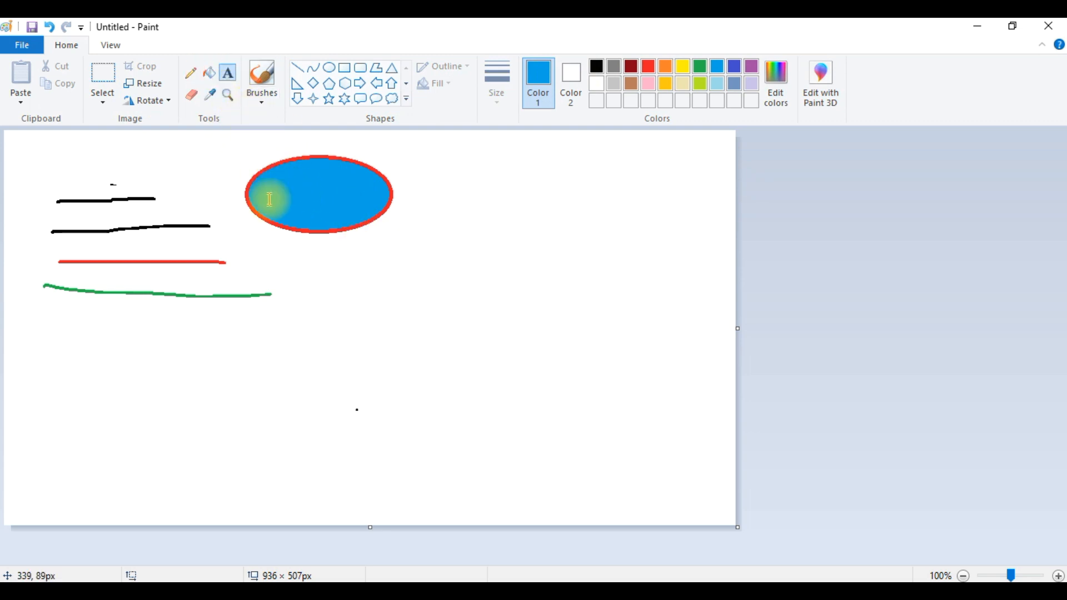
{"action": "left_click_drag", "start_coordinate": [268, 186], "coordinate": [369, 203]}
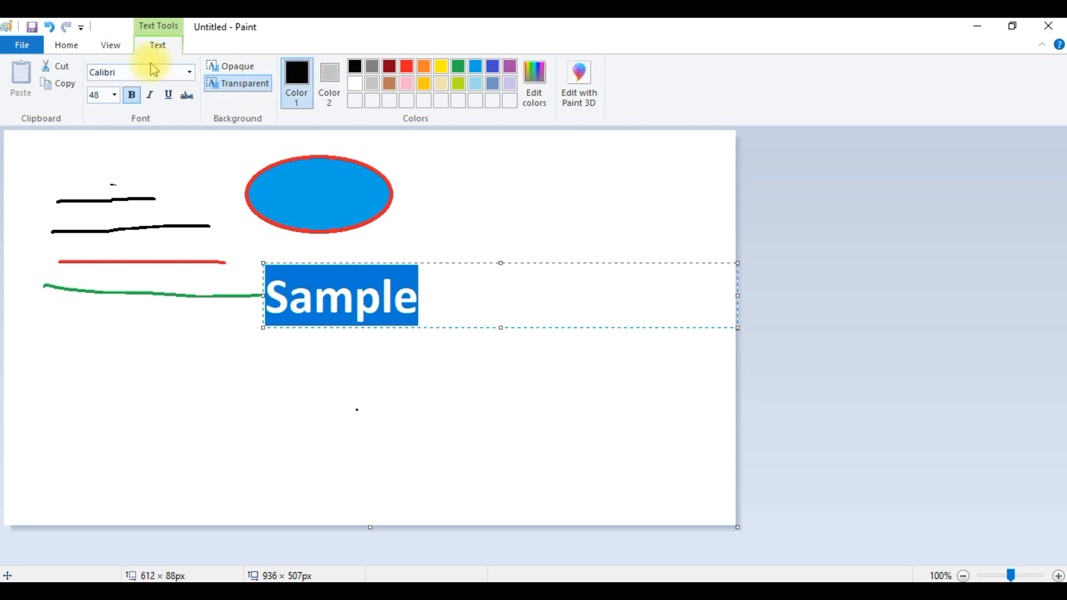
{"action": "left_click", "coordinate": [115, 96]}
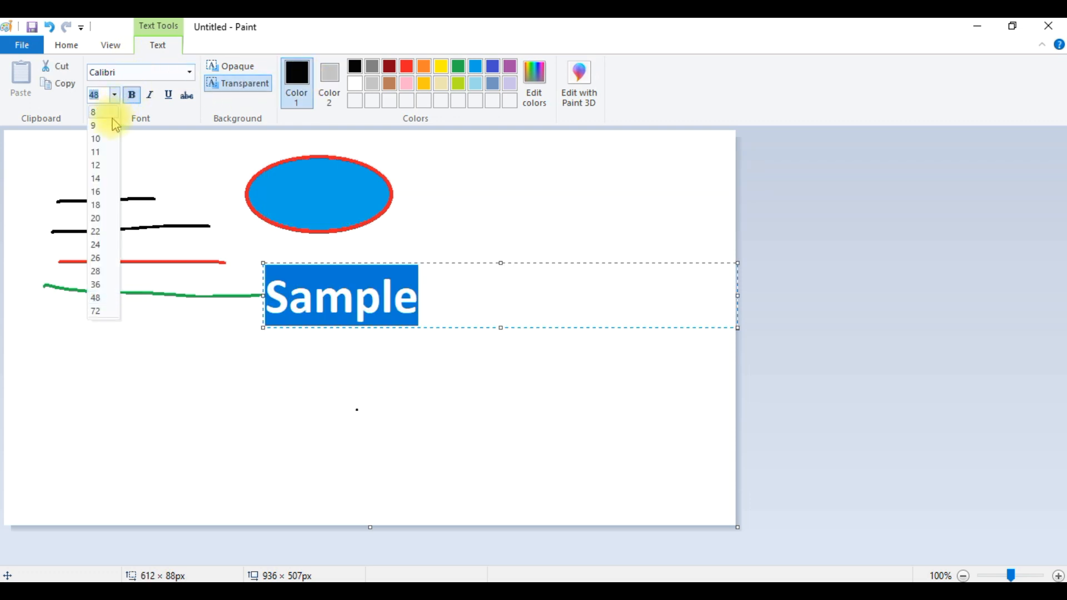
{"action": "left_click", "coordinate": [96, 173]}
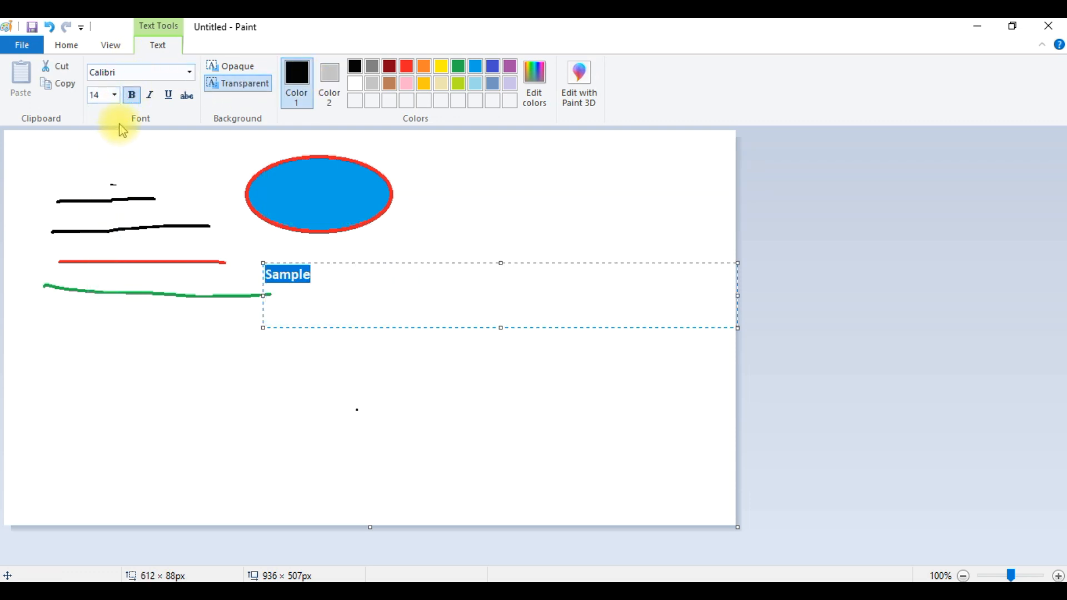
{"action": "left_click", "coordinate": [114, 95]}
{"action": "left_click", "coordinate": [107, 231]}
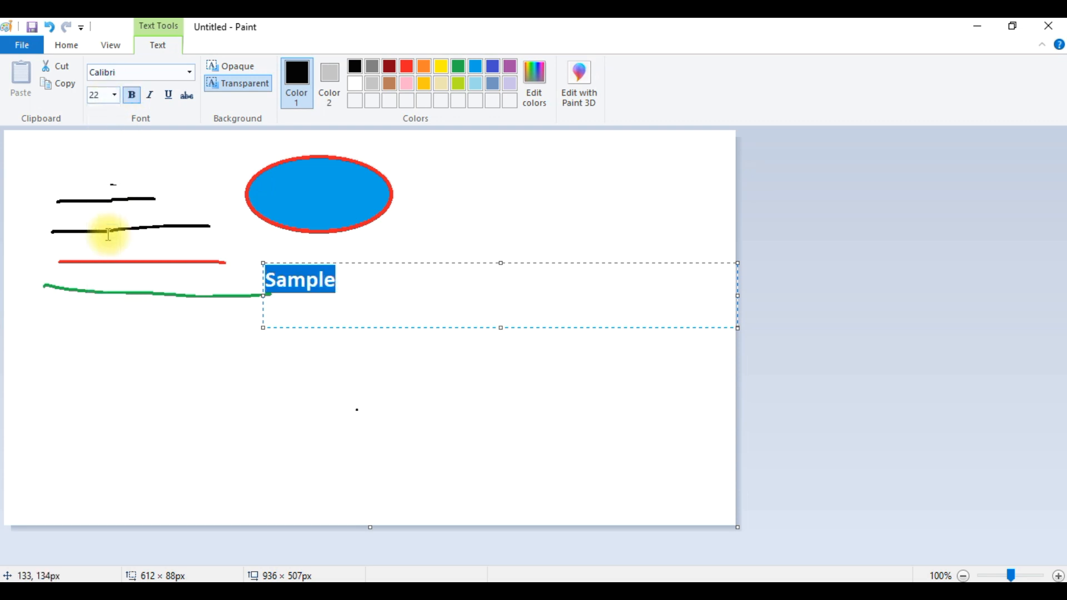
- Toggle italic and underline formatting on the selected text
{"action": "left_click", "coordinate": [151, 99]}
{"action": "left_click", "coordinate": [151, 100]}
{"action": "left_click", "coordinate": [169, 97]}
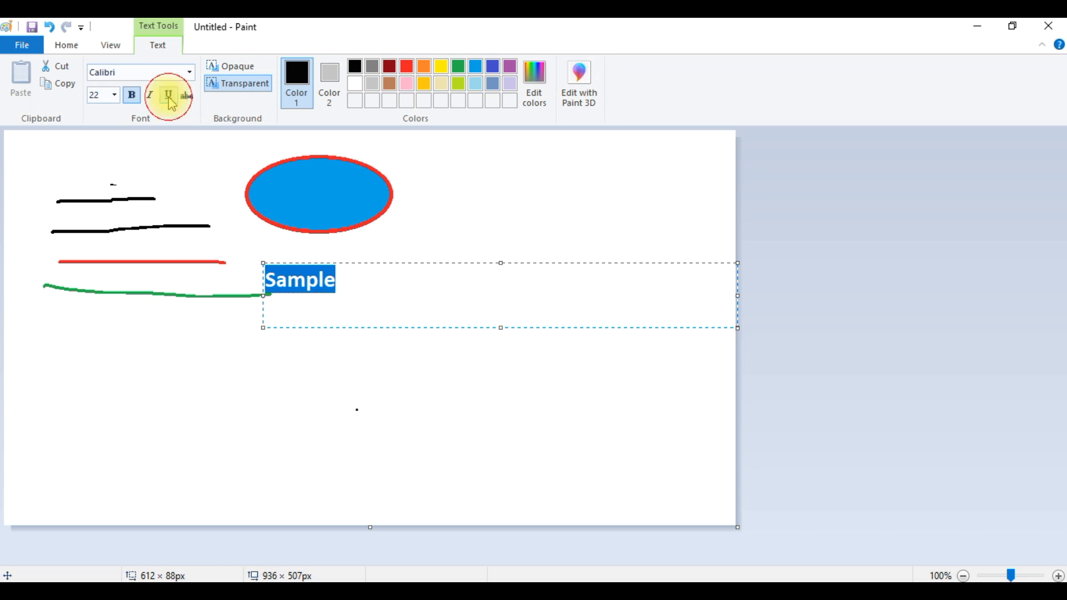
- Try an opaque text background, reposition the text box, and return the background to Transparent
{"action": "left_click", "coordinate": [238, 69]}
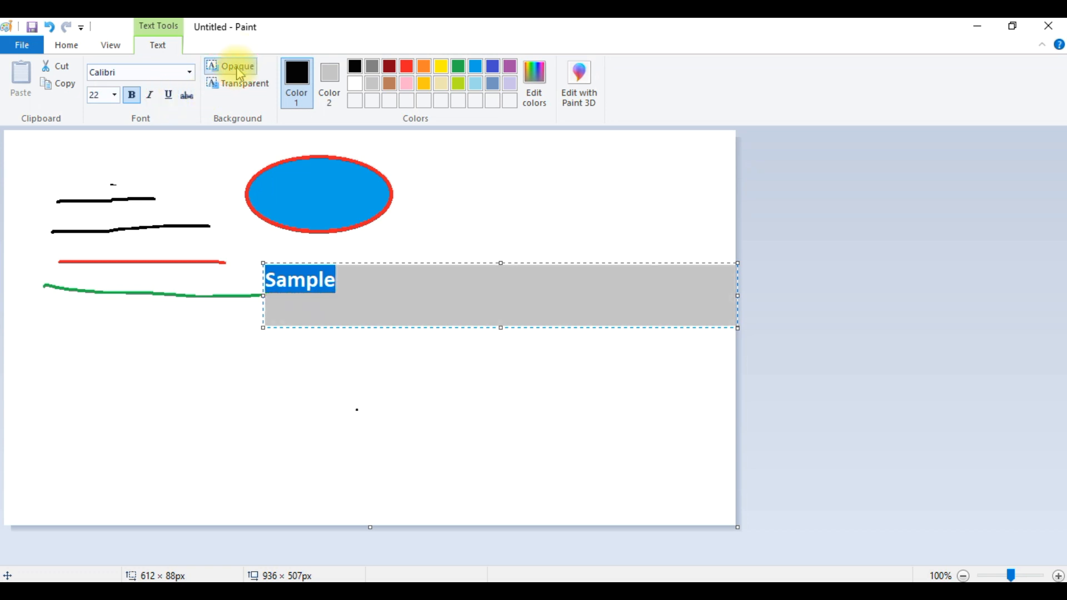
{"action": "left_click_drag", "start_coordinate": [375, 264], "coordinate": [375, 184]}
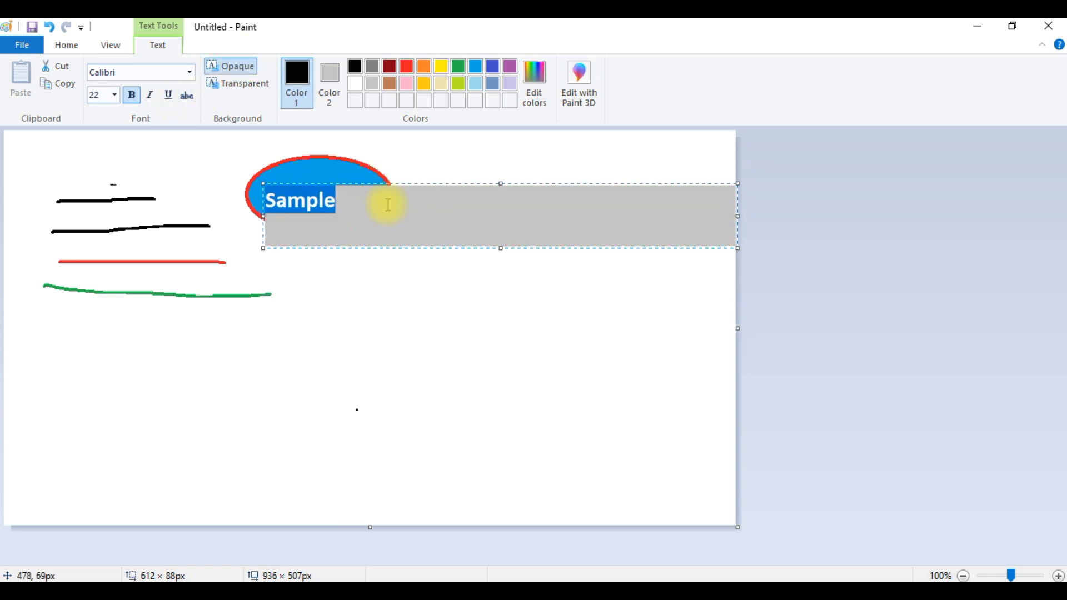
{"action": "left_click_drag", "start_coordinate": [389, 185], "coordinate": [387, 302]}
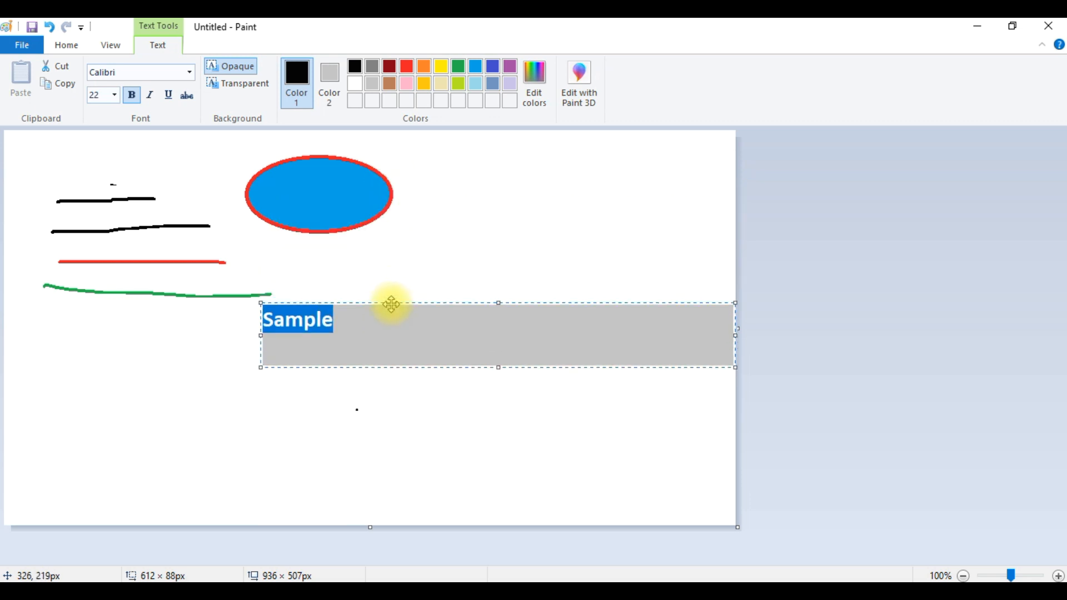
{"action": "left_click", "coordinate": [242, 84]}
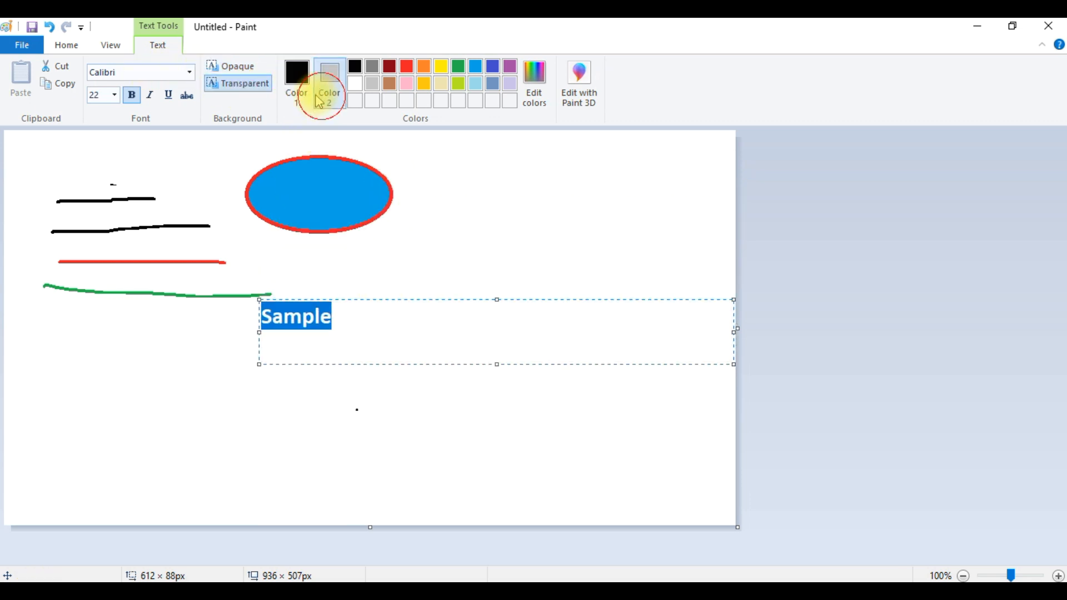
- Colour the 'Sample' text brown and move it onto the blue ellipse
{"action": "left_click", "coordinate": [389, 84]}
{"action": "left_click", "coordinate": [391, 325]}
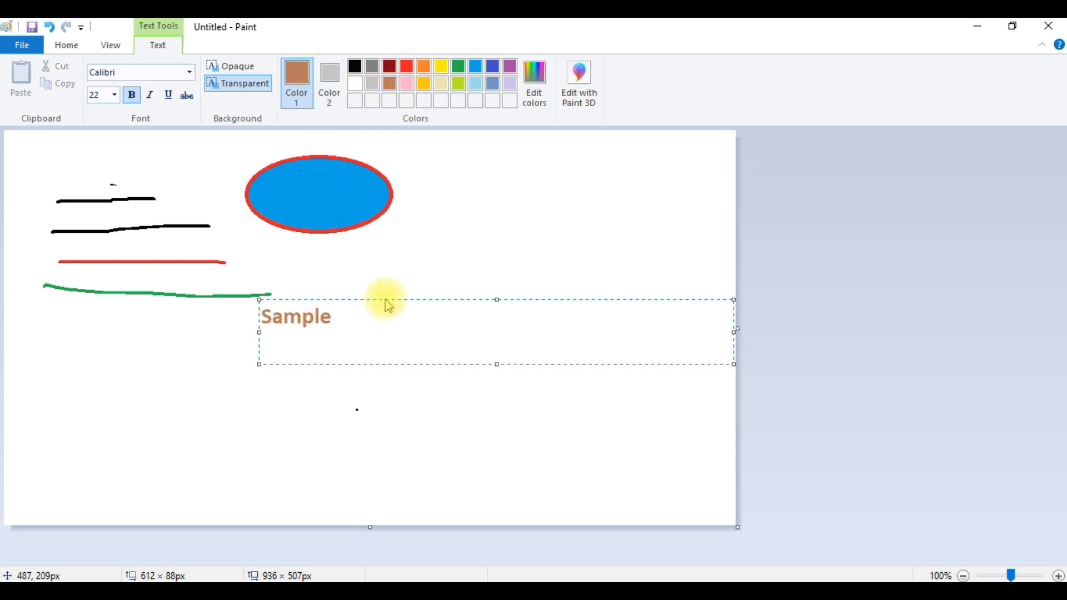
{"action": "left_click_drag", "start_coordinate": [385, 300], "coordinate": [424, 180]}
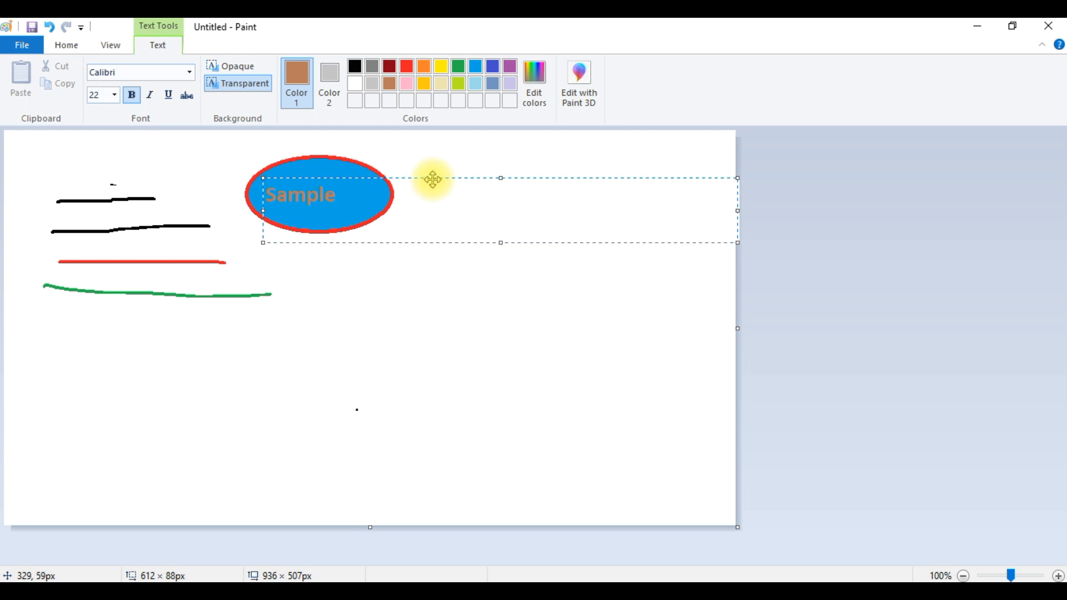
- Shrink the 'Sample' text box to fit the word and commit the text on the ellipse
{"action": "left_click_drag", "start_coordinate": [739, 212], "coordinate": [359, 184]}
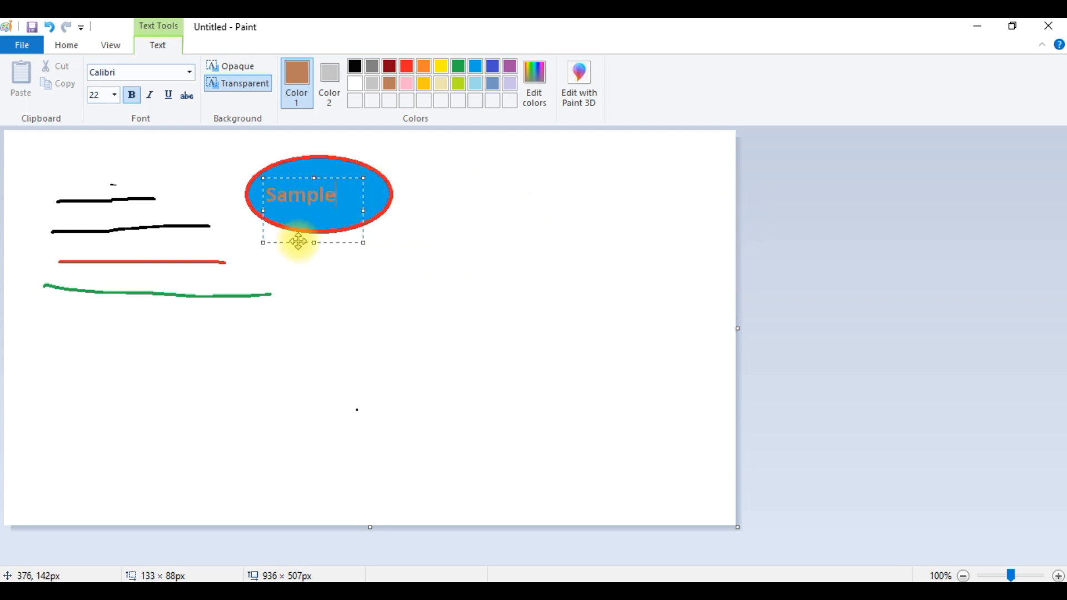
{"action": "left_click", "coordinate": [314, 209]}
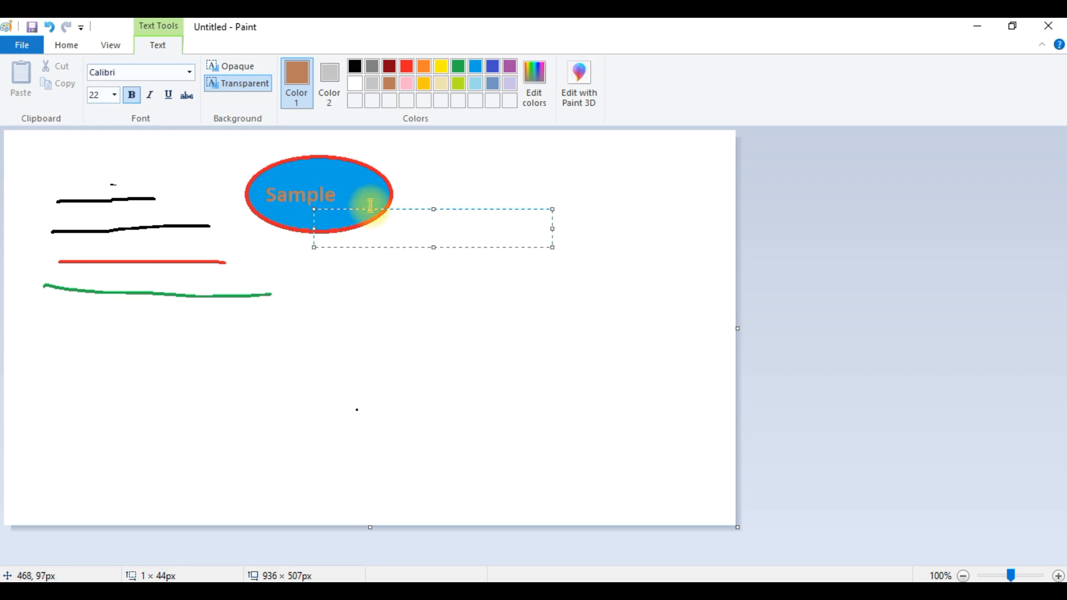
{"action": "left_click", "coordinate": [412, 249]}
{"action": "left_click", "coordinate": [305, 190]}
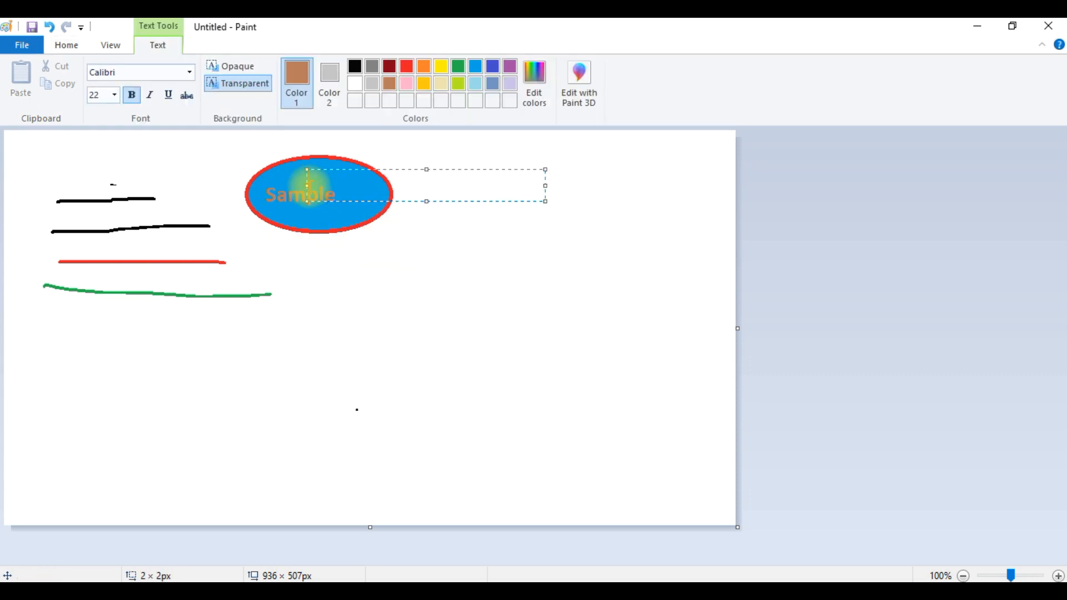
{"action": "left_click", "coordinate": [365, 245]}
- Zoom in on the text-filled ellipse to 300% with the Magnifier
{"action": "left_click", "coordinate": [213, 98]}
{"action": "left_click", "coordinate": [196, 73]}
{"action": "left_click", "coordinate": [209, 75]}
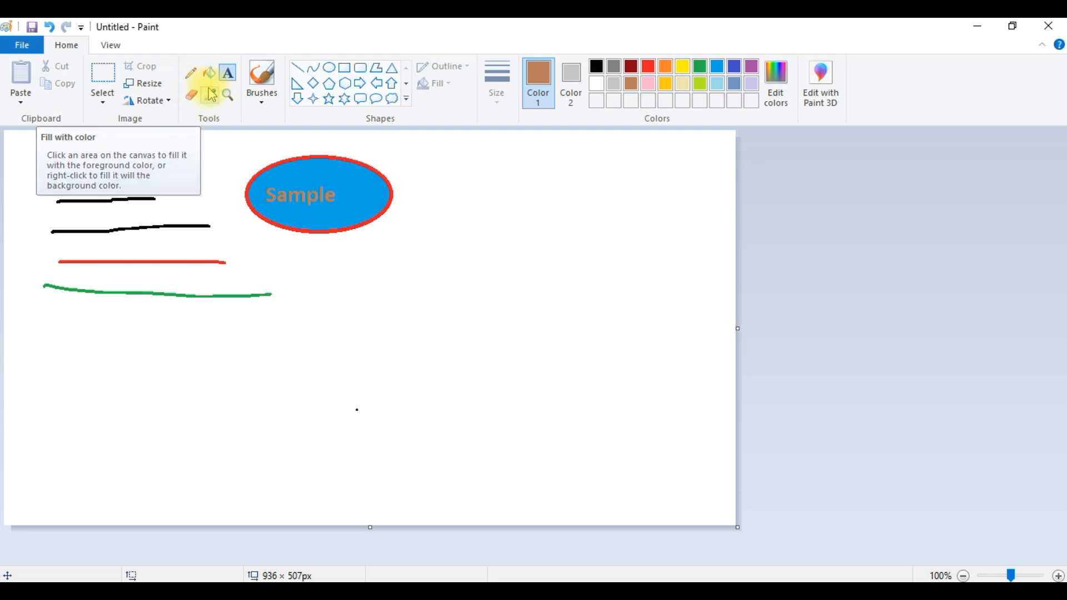
{"action": "left_click", "coordinate": [214, 98]}
{"action": "left_click", "coordinate": [228, 95]}
{"action": "left_click", "coordinate": [265, 179]}
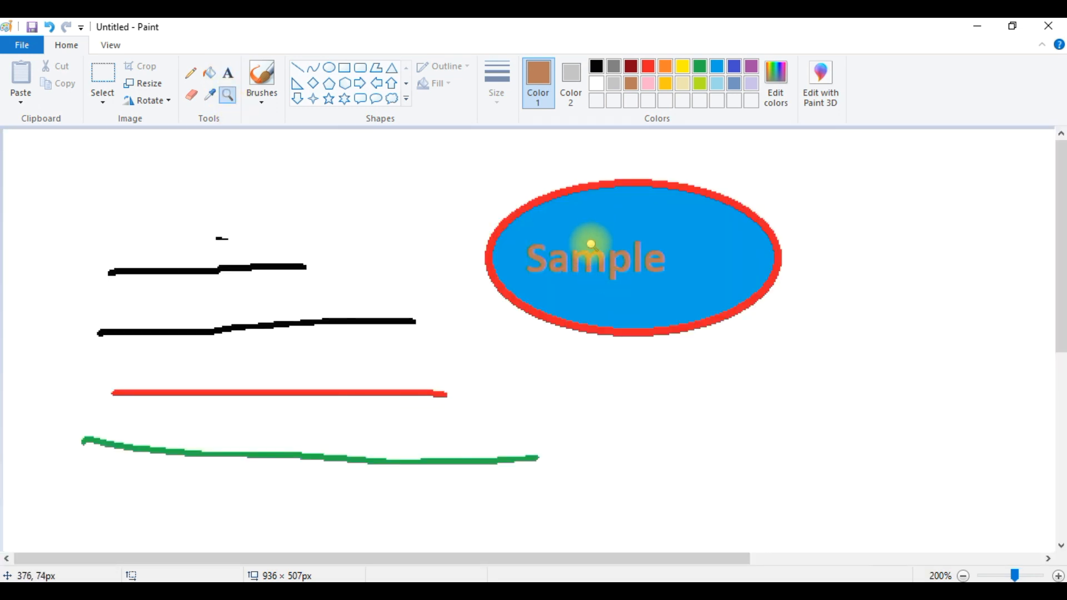
{"action": "left_click", "coordinate": [595, 254]}
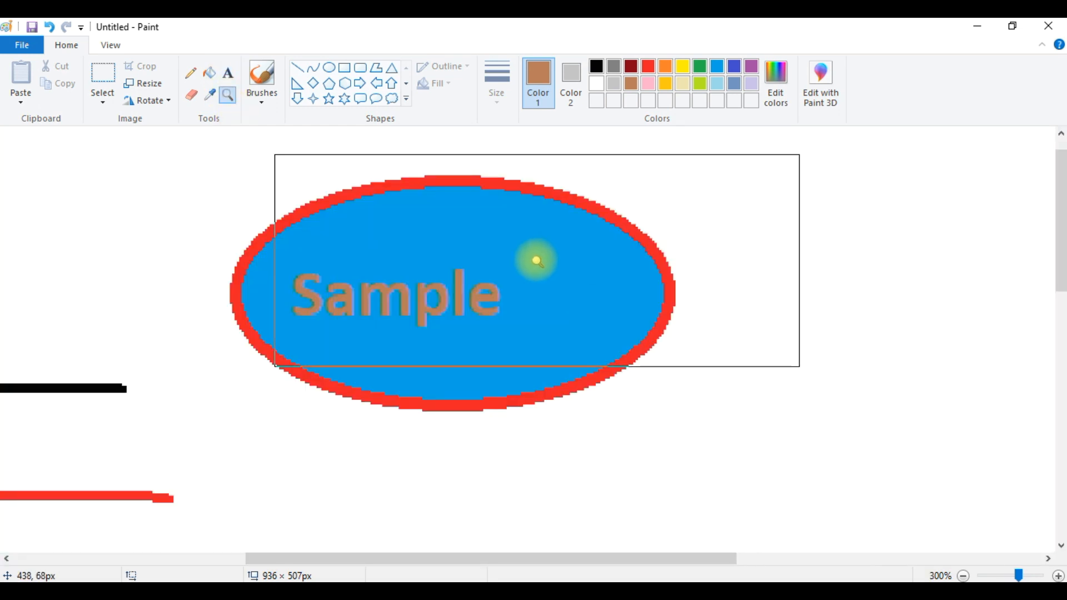
- Zoom the view in to 400% and then back out to 50%
{"action": "left_click", "coordinate": [111, 45]}
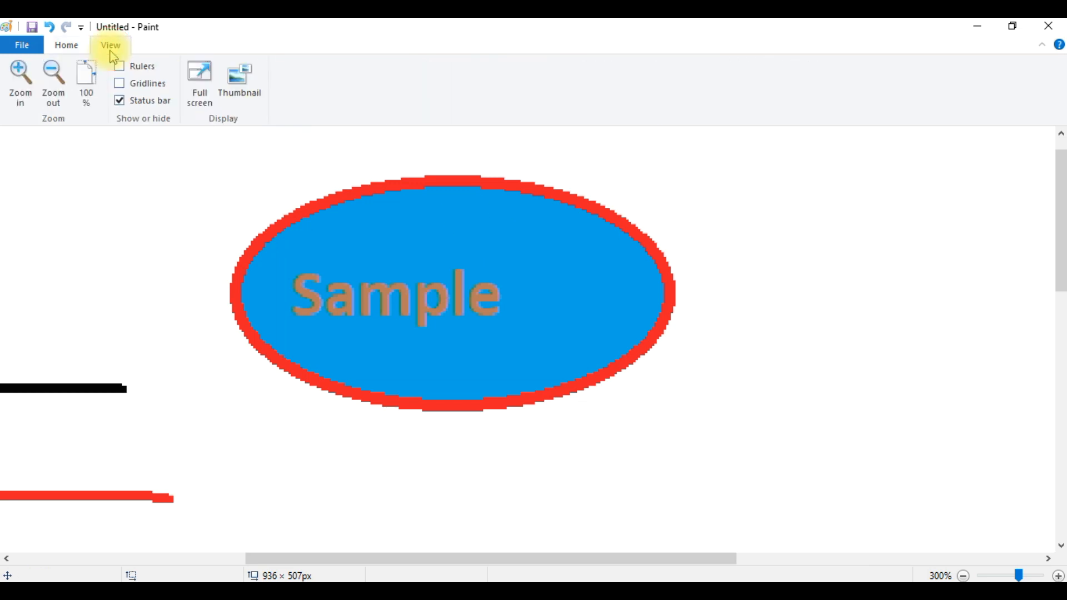
{"action": "left_click", "coordinate": [15, 81]}
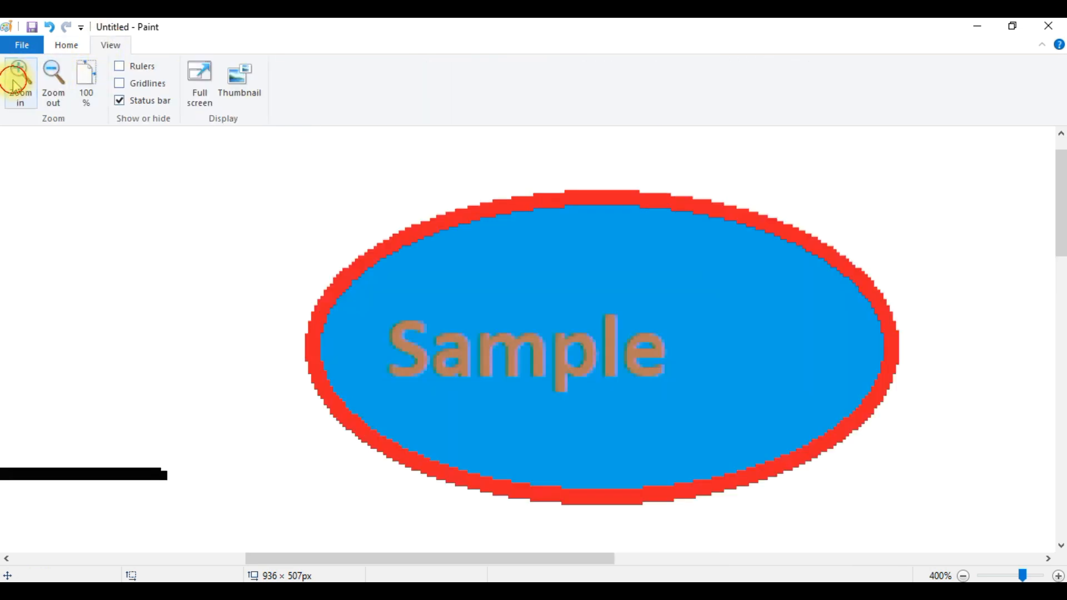
{"action": "left_click", "coordinate": [15, 80]}
{"action": "left_click", "coordinate": [50, 88]}
{"action": "left_click", "coordinate": [50, 88]}
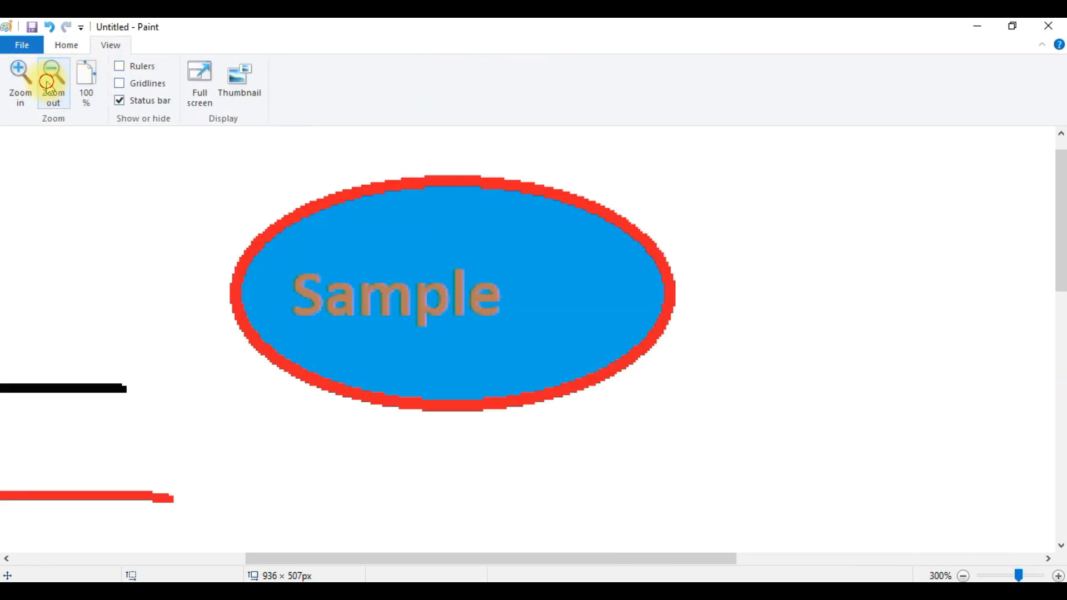
{"action": "left_click", "coordinate": [50, 88]}
{"action": "left_click", "coordinate": [50, 88]}
{"action": "left_click", "coordinate": [50, 88]}
- Rotate the image 90° to the right and undo the rotation
{"action": "left_click", "coordinate": [169, 101]}
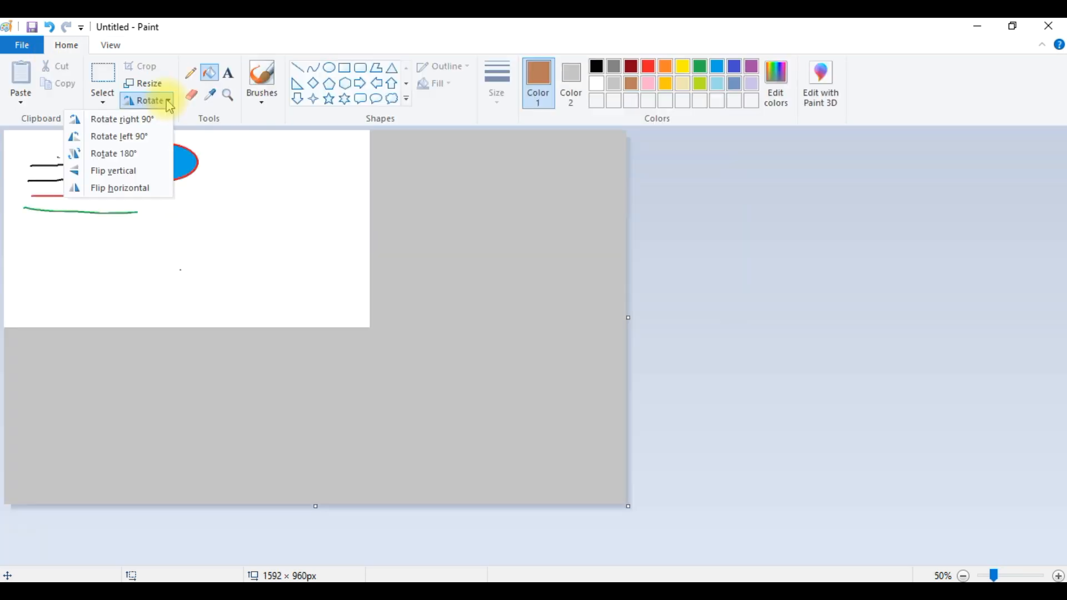
{"action": "left_click", "coordinate": [148, 118]}
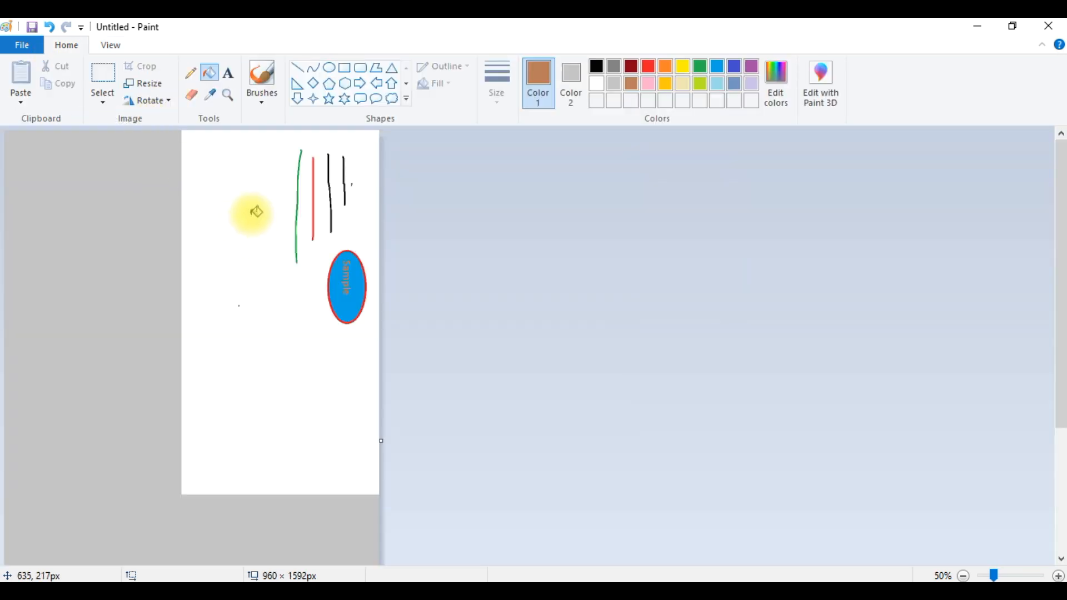
{"action": "key", "text": "ctrl+z"}
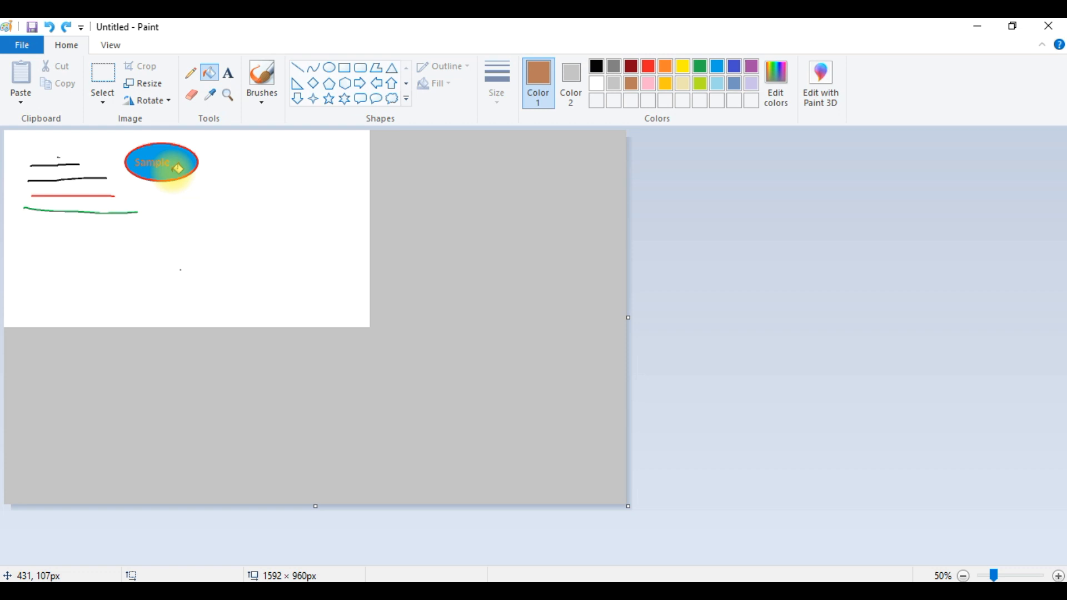
- Open the Resize and Skew dialog and close it without changing the size
{"action": "left_click", "coordinate": [166, 108]}
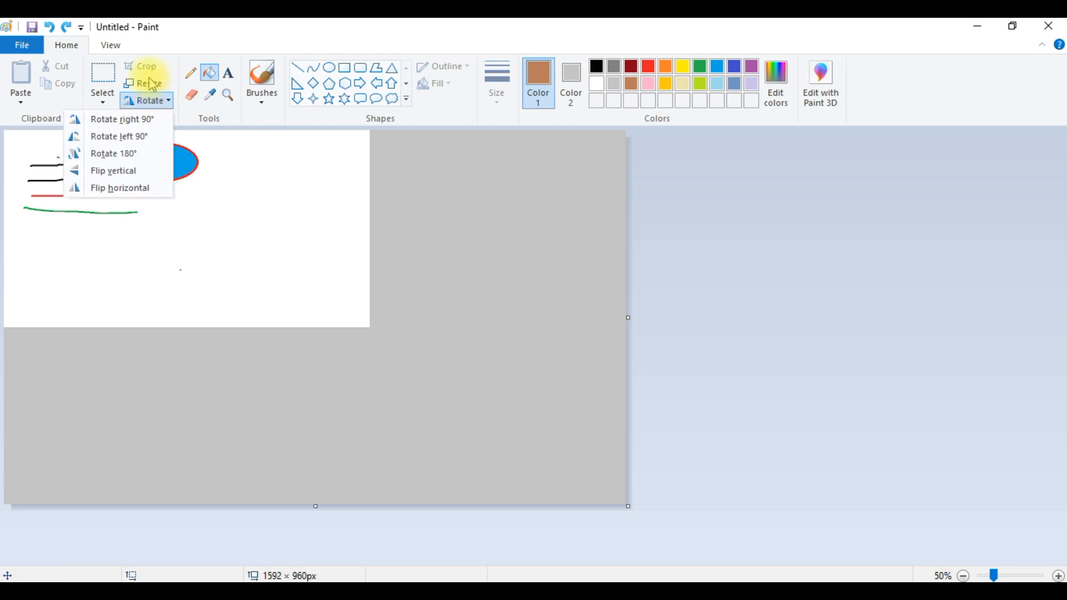
{"action": "left_click", "coordinate": [152, 84]}
{"action": "left_click_drag", "start_coordinate": [174, 102], "coordinate": [483, 154]}
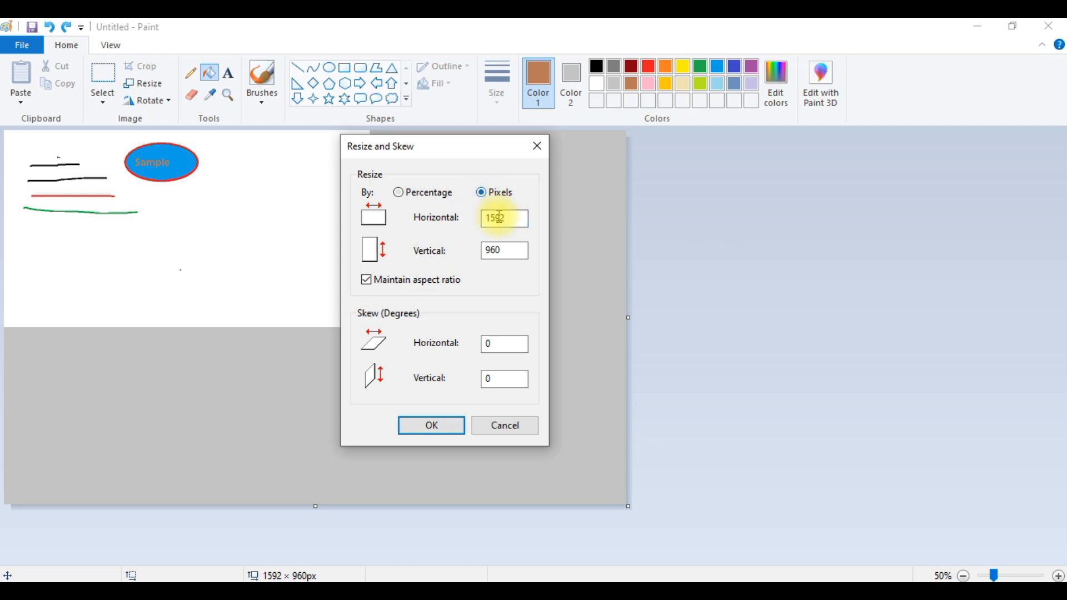
{"action": "left_click", "coordinate": [446, 426]}
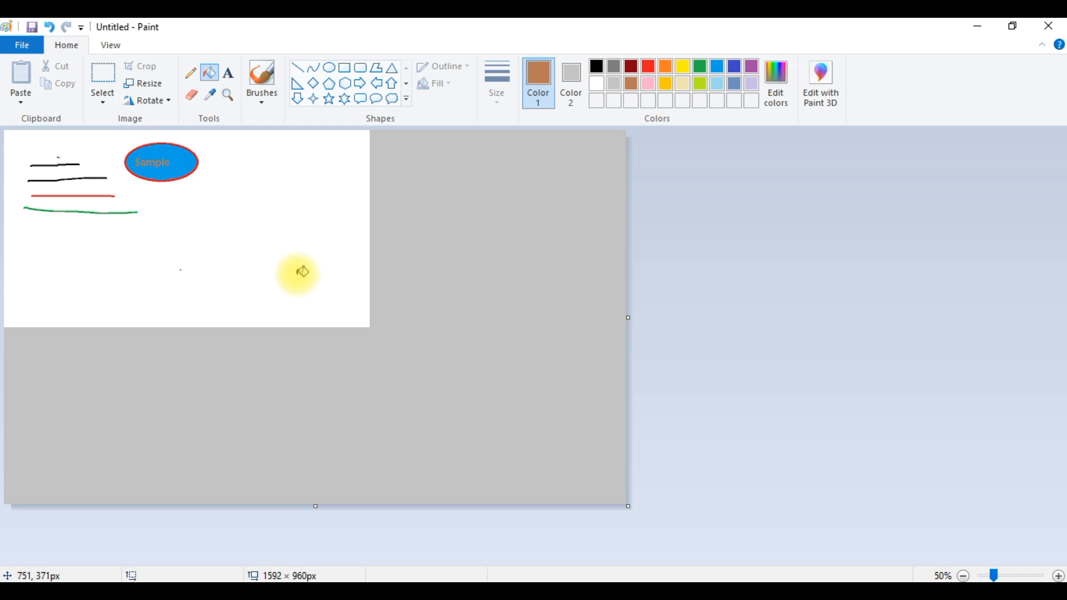
- Undo the last three edits to clear the drawing
{"action": "key", "text": "ctrl+z"}
{"action": "key", "text": "ctrl+z"}
{"action": "key", "text": "ctrl+z"}
{"action": "key", "text": "ctrl+z"}
{"action": "key", "text": "ctrl+z"}
{"action": "key", "text": "ctrl+z"}
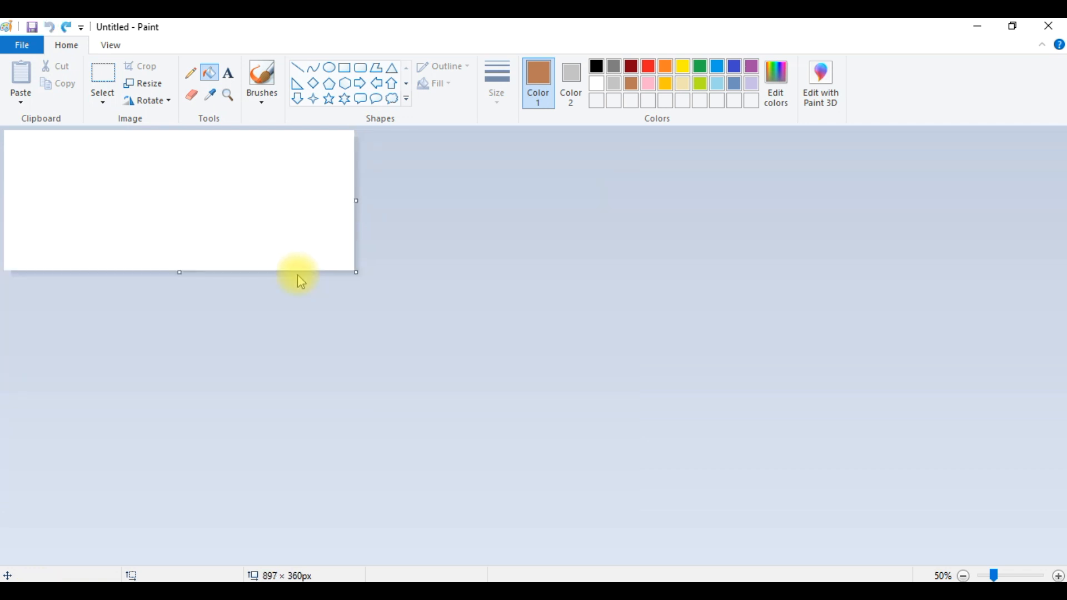
- Stretch the canvas to about 726 px tall and undo the resize
{"action": "left_click_drag", "start_coordinate": [176, 273], "coordinate": [171, 413]}
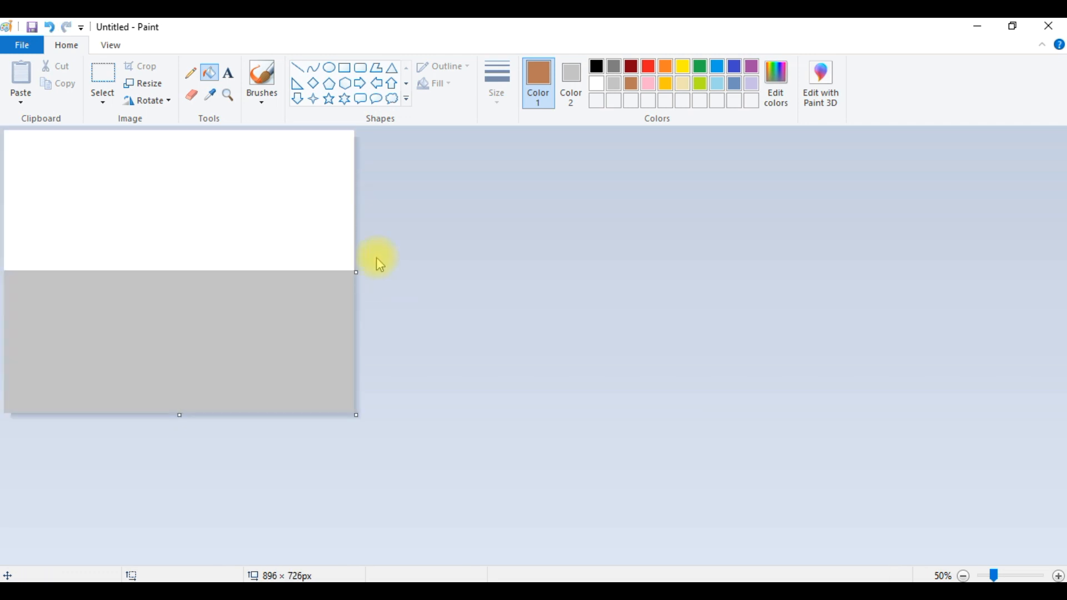
{"action": "key", "text": "ctrl+z"}
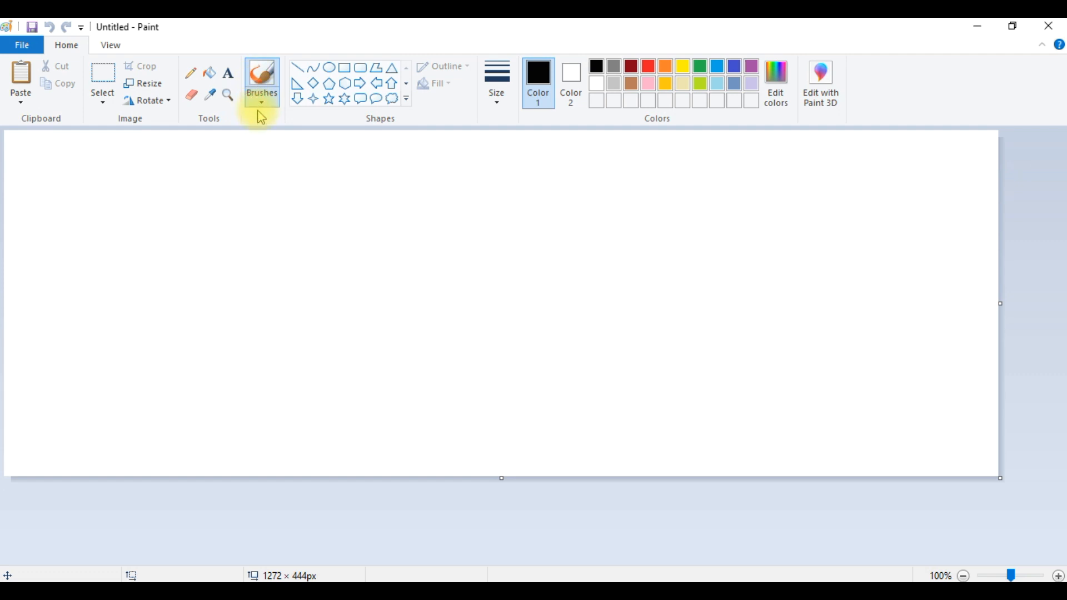
{"action": "left_click", "coordinate": [262, 103]}
{"action": "left_click", "coordinate": [106, 98]}
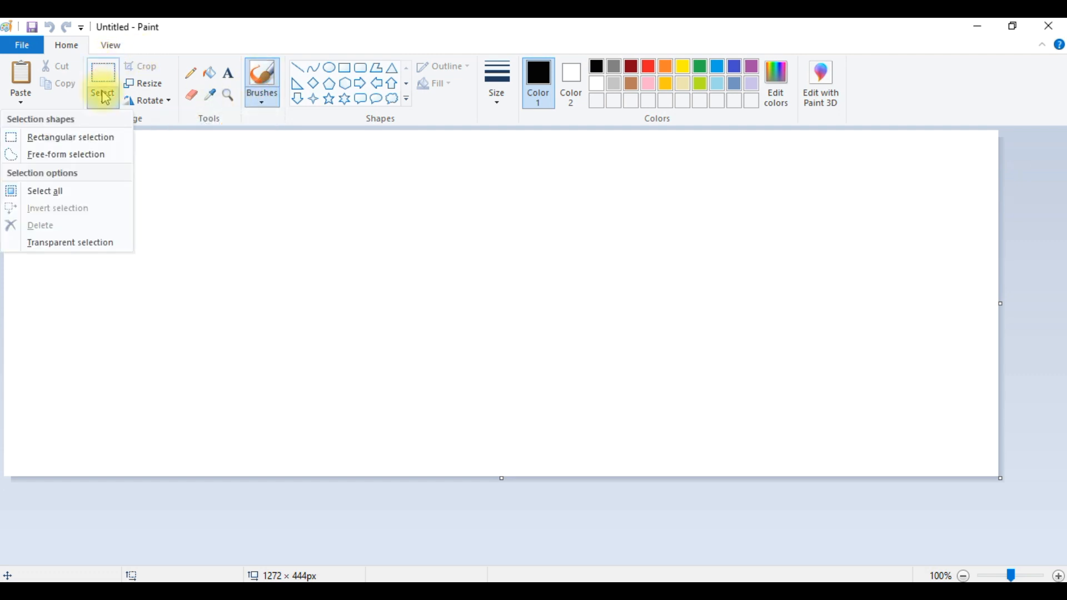
{"action": "left_click", "coordinate": [230, 156]}
- Paint a thick black stroke with the basic Brush at the largest size
{"action": "left_click", "coordinate": [262, 103]}
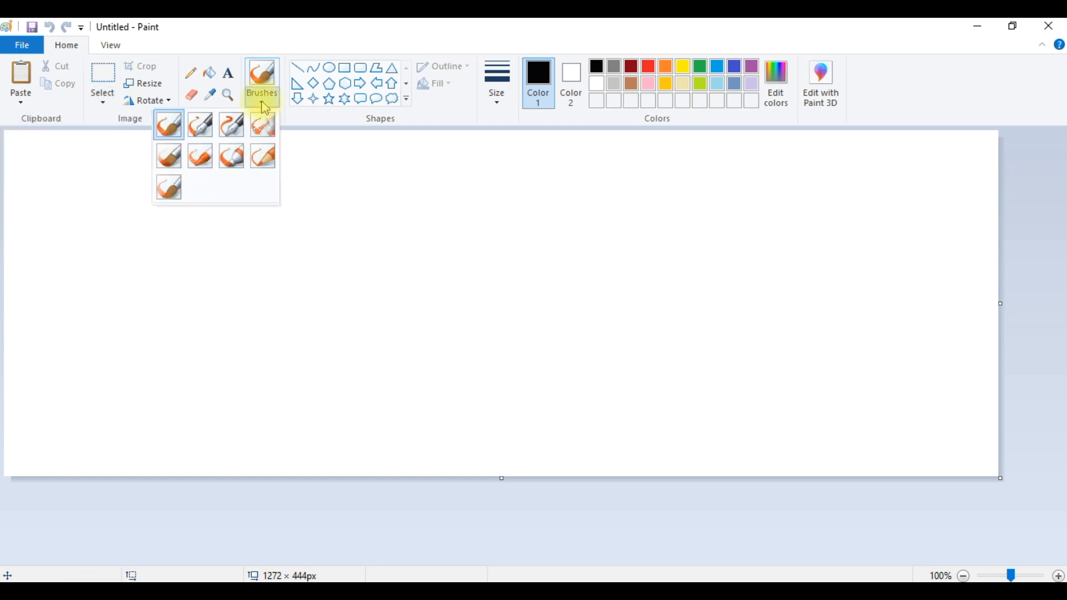
{"action": "left_click", "coordinate": [172, 131]}
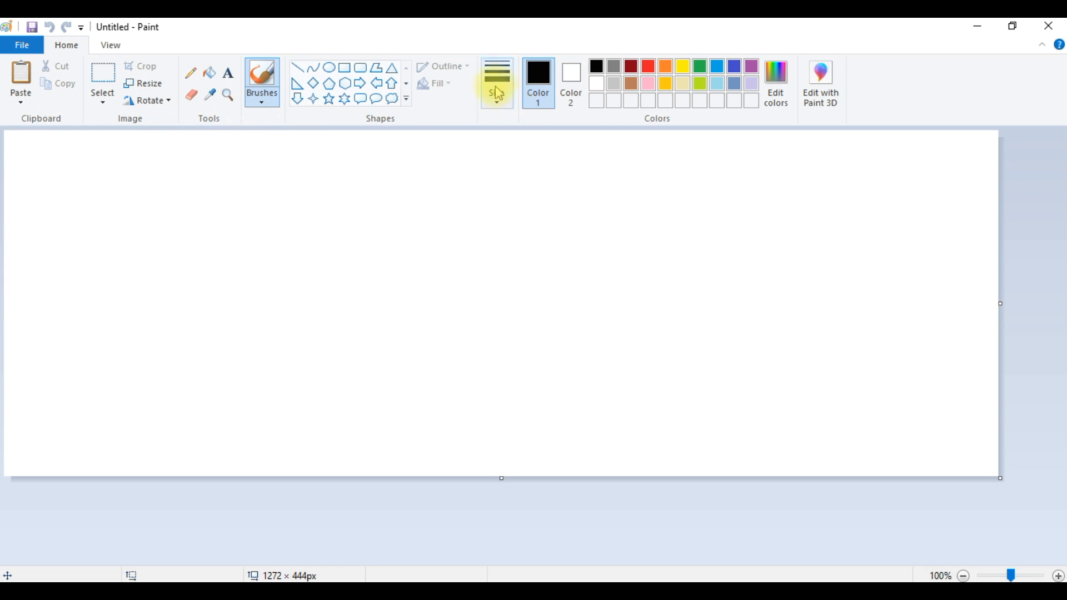
{"action": "left_click", "coordinate": [495, 91]}
{"action": "left_click", "coordinate": [480, 199]}
{"action": "left_click_drag", "start_coordinate": [102, 172], "coordinate": [123, 180]}
- Paint a horizontal stroke with Calligraphy brush 1 below the first one
{"action": "left_click", "coordinate": [261, 95]}
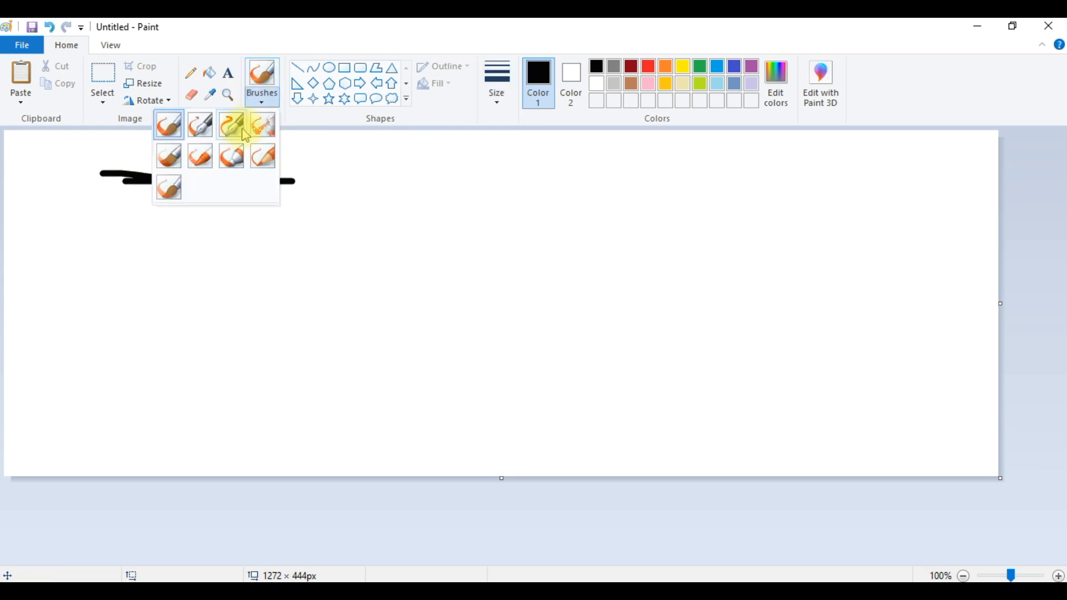
{"action": "left_click", "coordinate": [203, 128]}
{"action": "mouse_move", "coordinate": [105, 206]}
{"action": "left_mouse_down"}
{"action": "mouse_move", "coordinate": [171, 207]}
{"action": "mouse_move", "coordinate": [65, 209]}
{"action": "mouse_move", "coordinate": [250, 211]}
{"action": "mouse_move", "coordinate": [89, 225]}
{"action": "mouse_move", "coordinate": [244, 201]}
{"action": "left_mouse_up"}
- Paint another horizontal stroke with Calligraphy brush 2 underneath
{"action": "left_click", "coordinate": [264, 103]}
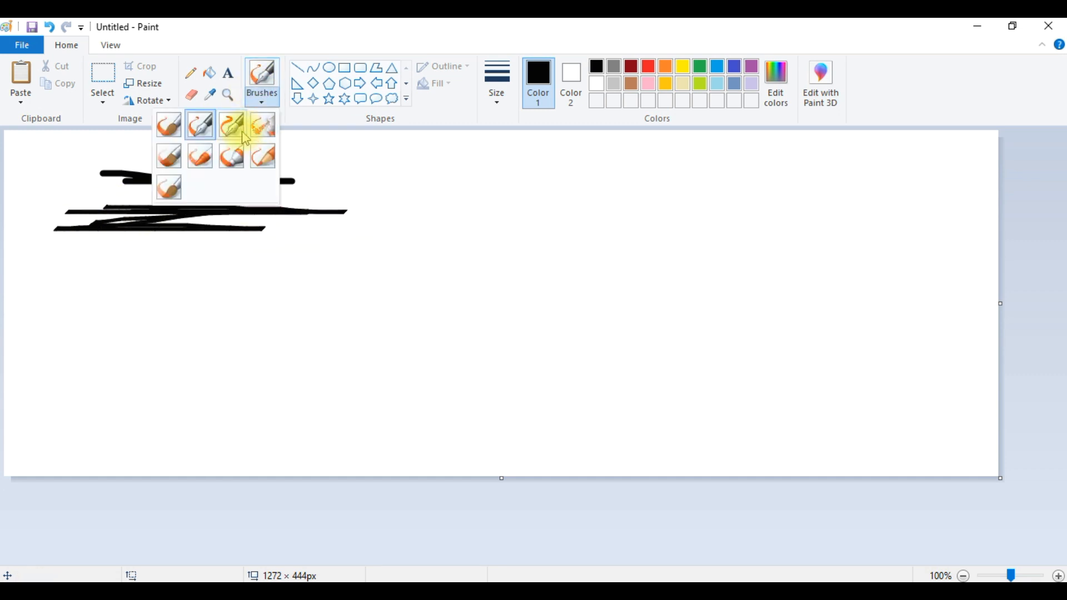
{"action": "left_click", "coordinate": [186, 231]}
{"action": "mouse_move", "coordinate": [72, 265]}
{"action": "left_mouse_down"}
{"action": "mouse_move", "coordinate": [128, 250]}
{"action": "mouse_move", "coordinate": [98, 245]}
{"action": "mouse_move", "coordinate": [186, 257]}
{"action": "mouse_move", "coordinate": [332, 247]}
{"action": "left_mouse_up"}
- Spray a thin horizontal line with the Airbrush below the calligraphy strokes
{"action": "left_click", "coordinate": [266, 105]}
{"action": "left_click", "coordinate": [274, 134]}
{"action": "left_click_drag", "start_coordinate": [86, 305], "coordinate": [389, 294]}
- Set the largest size and spray a wide Airbrush band beneath
{"action": "left_click", "coordinate": [498, 91]}
{"action": "left_click", "coordinate": [472, 214]}
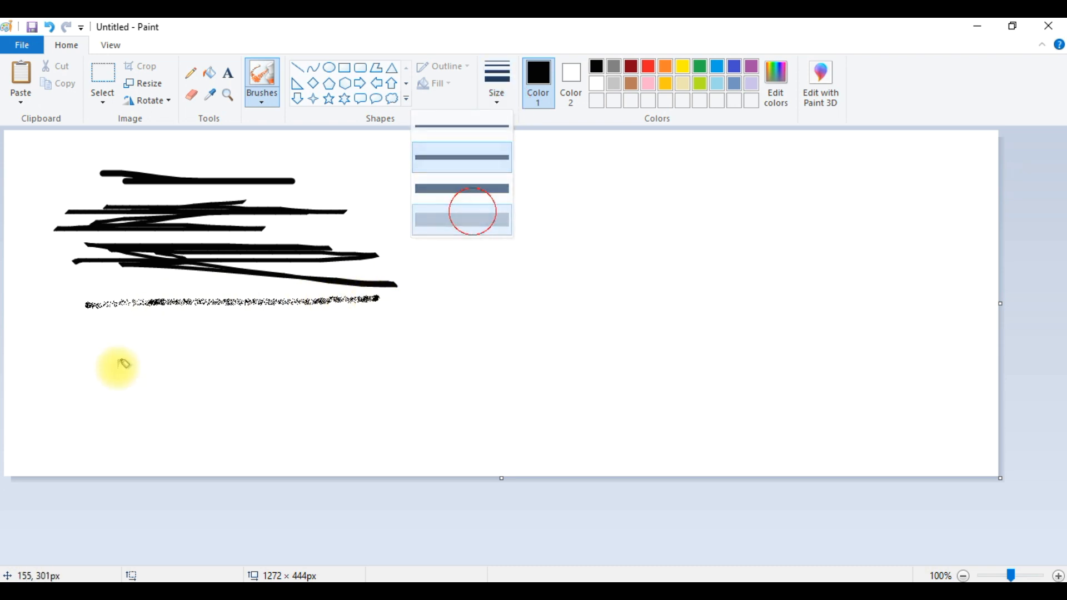
{"action": "mouse_move", "coordinate": [107, 348]}
{"action": "left_mouse_down"}
{"action": "mouse_move", "coordinate": [350, 347]}
{"action": "mouse_move", "coordinate": [12, 341]}
{"action": "mouse_move", "coordinate": [322, 351]}
{"action": "mouse_move", "coordinate": [62, 348]}
{"action": "mouse_move", "coordinate": [346, 338]}
{"action": "left_mouse_up"}
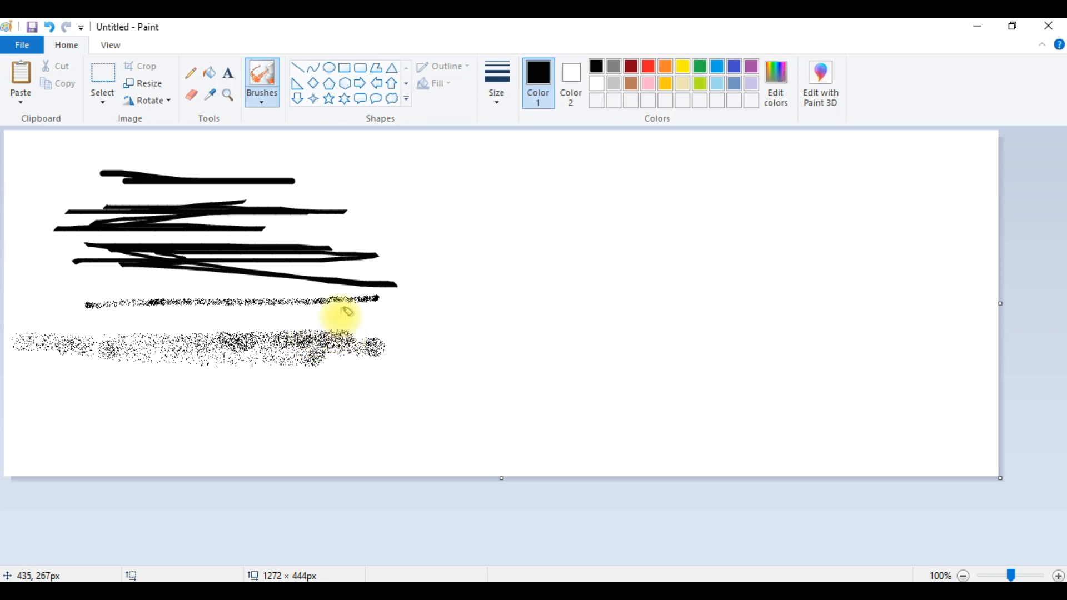
- Paint two broad strokes with the Oil brush over the airbrush band
{"action": "left_click", "coordinate": [269, 104]}
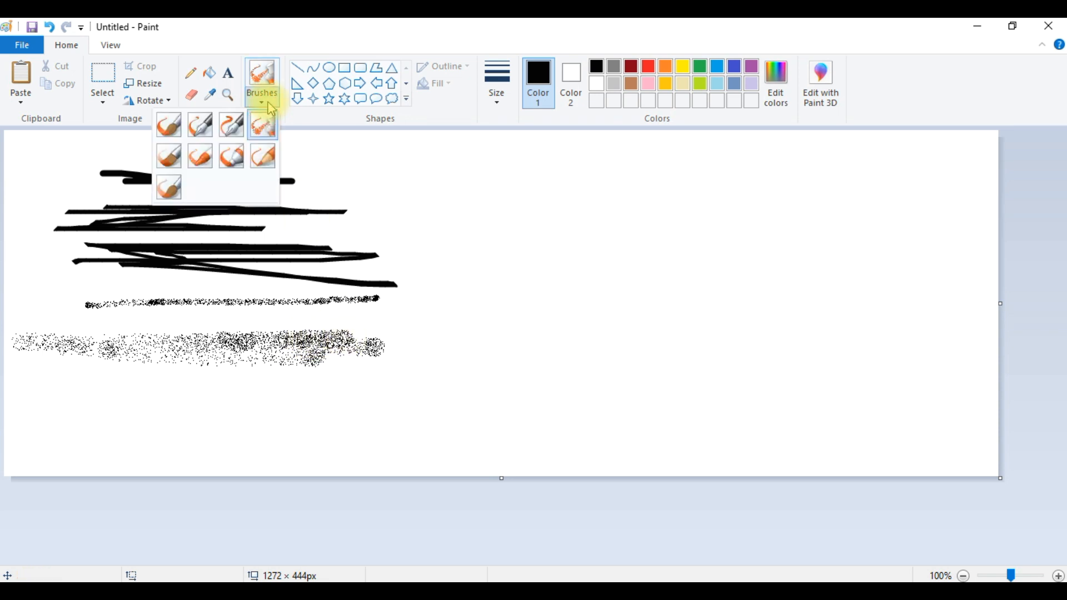
{"action": "left_click", "coordinate": [183, 156]}
{"action": "left_click_drag", "start_coordinate": [55, 389], "coordinate": [337, 369]}
{"action": "mouse_move", "coordinate": [78, 360]}
{"action": "left_mouse_down"}
{"action": "mouse_move", "coordinate": [292, 350]}
{"action": "mouse_move", "coordinate": [185, 380]}
{"action": "mouse_move", "coordinate": [299, 366]}
{"action": "mouse_move", "coordinate": [286, 397]}
{"action": "mouse_move", "coordinate": [331, 400]}
{"action": "left_mouse_up"}
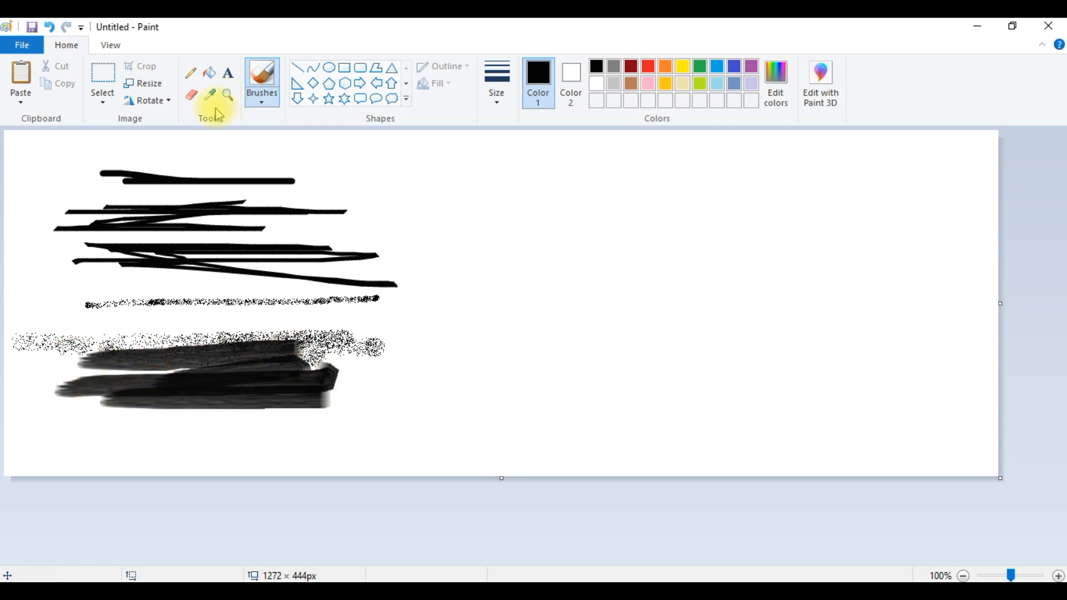
- Paint several horizontal strokes with the Crayon near the bottom of the canvas
{"action": "left_click", "coordinate": [250, 100]}
{"action": "left_click", "coordinate": [203, 155]}
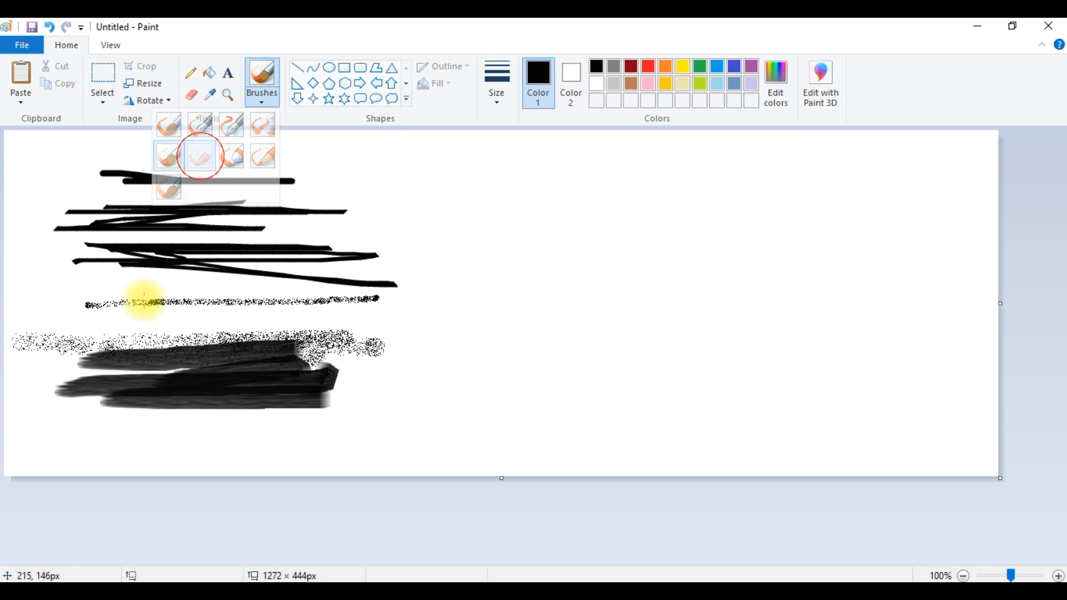
{"action": "mouse_move", "coordinate": [76, 422]}
{"action": "left_mouse_down"}
{"action": "mouse_move", "coordinate": [348, 417]}
{"action": "mouse_move", "coordinate": [111, 415]}
{"action": "mouse_move", "coordinate": [70, 427]}
{"action": "mouse_move", "coordinate": [307, 421]}
{"action": "mouse_move", "coordinate": [131, 437]}
{"action": "mouse_move", "coordinate": [339, 434]}
{"action": "mouse_move", "coordinate": [150, 462]}
{"action": "mouse_move", "coordinate": [369, 454]}
{"action": "mouse_move", "coordinate": [406, 468]}
{"action": "mouse_move", "coordinate": [373, 431]}
{"action": "mouse_move", "coordinate": [512, 419]}
{"action": "left_mouse_up"}
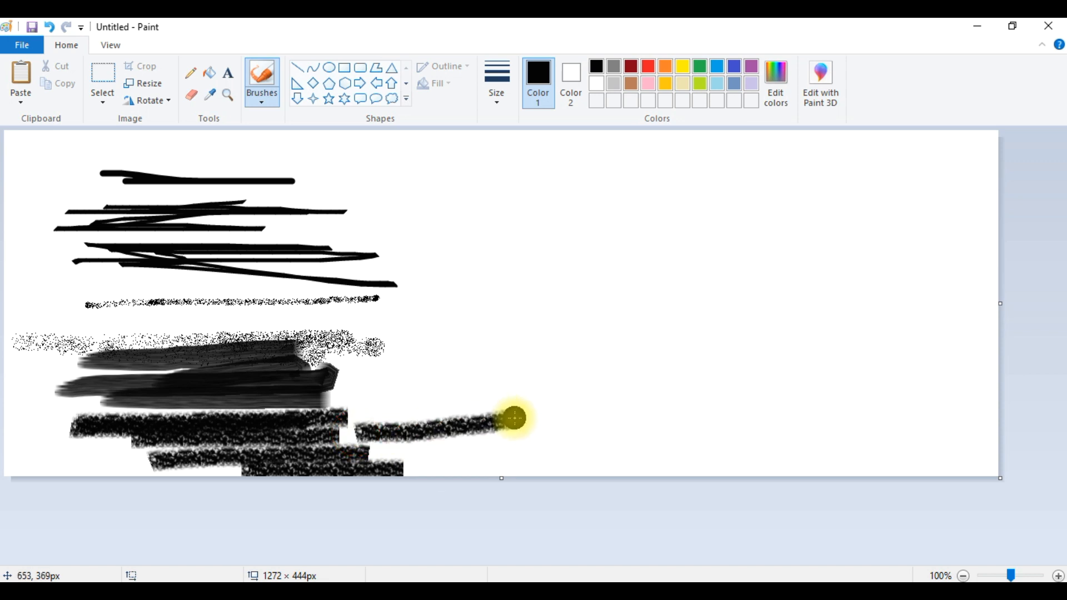
{"action": "left_click_drag", "start_coordinate": [395, 398], "coordinate": [472, 398]}
- Paint crossing horizontal and vertical strokes with the Marker in the canvas centre
{"action": "left_click", "coordinate": [254, 101]}
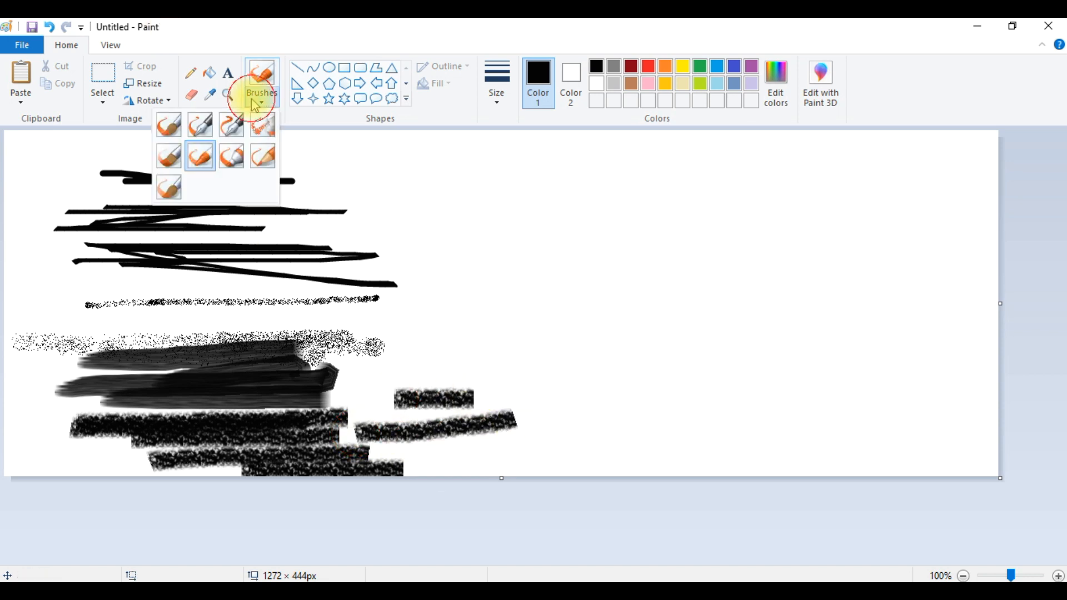
{"action": "left_click", "coordinate": [232, 156]}
{"action": "mouse_move", "coordinate": [463, 281]}
{"action": "left_mouse_down"}
{"action": "mouse_move", "coordinate": [627, 269]}
{"action": "mouse_move", "coordinate": [560, 310]}
{"action": "mouse_move", "coordinate": [654, 290]}
{"action": "left_mouse_up"}
{"action": "left_click_drag", "start_coordinate": [578, 317], "coordinate": [756, 314]}
{"action": "left_click_drag", "start_coordinate": [572, 353], "coordinate": [716, 352]}
{"action": "left_click_drag", "start_coordinate": [598, 264], "coordinate": [651, 385]}
{"action": "left_click_drag", "start_coordinate": [655, 269], "coordinate": [702, 405]}
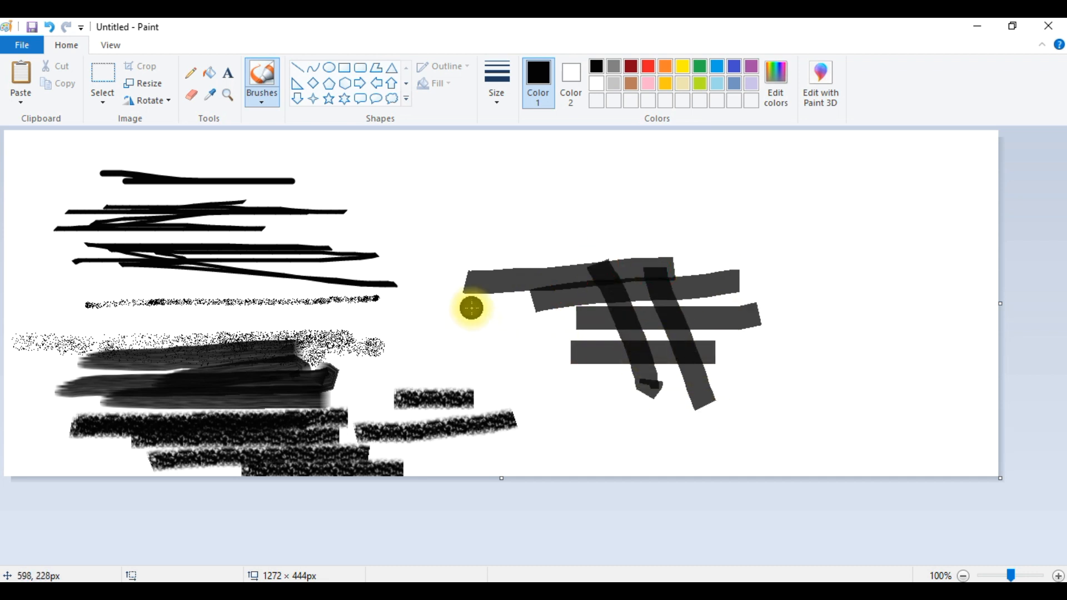
- Draw two thin vertical lines with the Natural pencil above the marker strokes
{"action": "left_click", "coordinate": [265, 101]}
{"action": "left_click", "coordinate": [263, 159]}
{"action": "left_click_drag", "start_coordinate": [552, 198], "coordinate": [571, 309]}
{"action": "left_click_drag", "start_coordinate": [596, 150], "coordinate": [609, 228]}
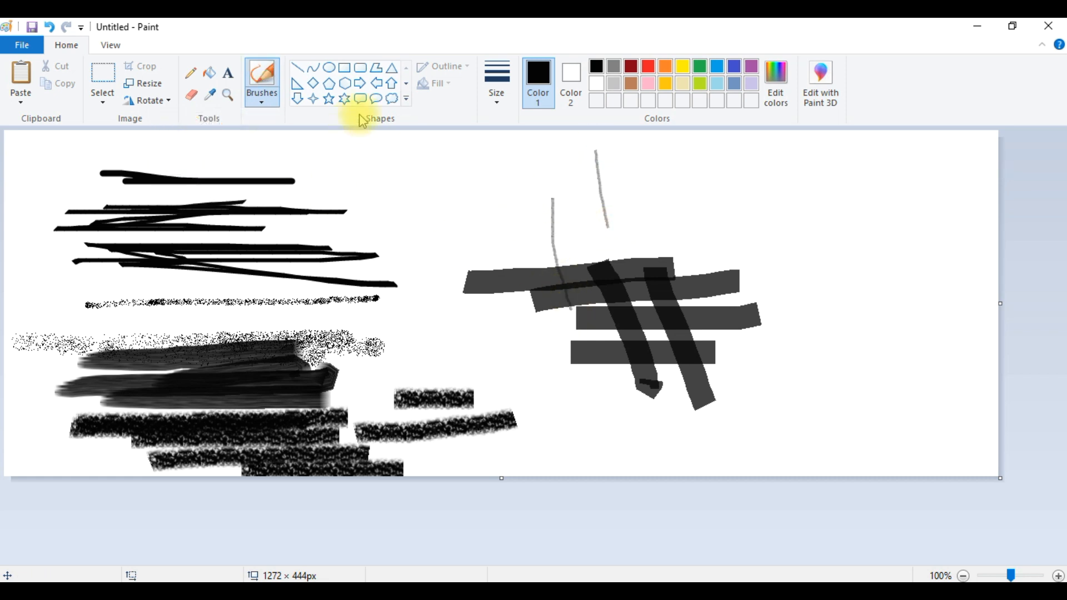
- Set the largest size and draw several horizontal Natural pencil strokes at the top centre
{"action": "left_click", "coordinate": [495, 95]}
{"action": "left_click", "coordinate": [459, 226]}
{"action": "left_click_drag", "start_coordinate": [429, 186], "coordinate": [631, 180]}
{"action": "left_click_drag", "start_coordinate": [384, 217], "coordinate": [569, 203]}
{"action": "left_click_drag", "start_coordinate": [433, 202], "coordinate": [551, 202]}
{"action": "mouse_move", "coordinate": [394, 194]}
{"action": "left_mouse_down"}
{"action": "mouse_move", "coordinate": [582, 194]}
{"action": "mouse_move", "coordinate": [506, 186]}
{"action": "mouse_move", "coordinate": [591, 168]}
{"action": "left_mouse_up"}
{"action": "left_click_drag", "start_coordinate": [458, 161], "coordinate": [587, 158]}
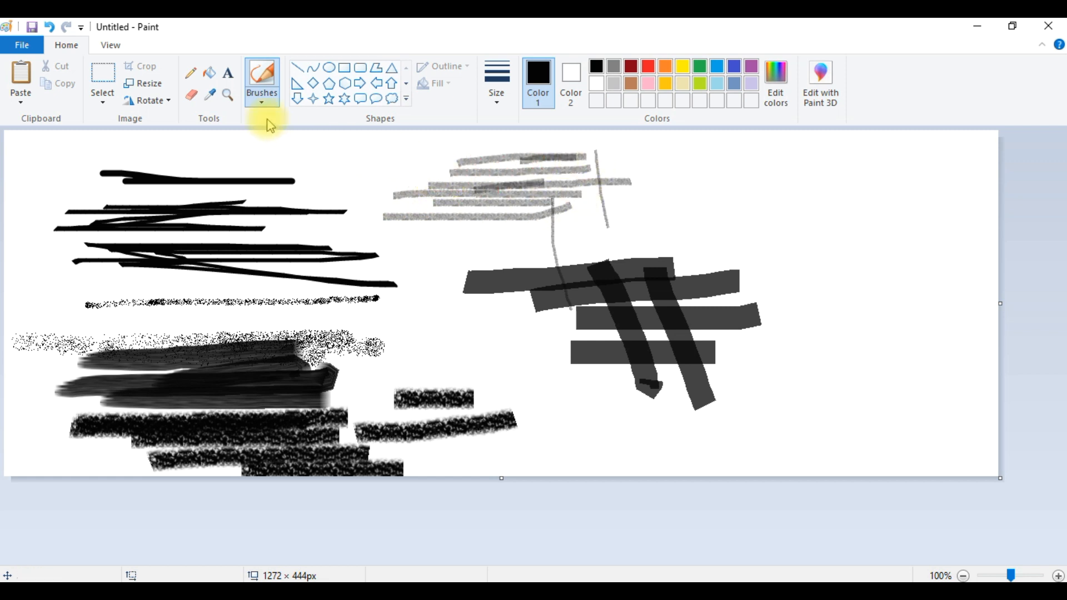
- Paint a cluster of diagonal and vertical strokes with the Watercolour brush on the right side
{"action": "left_click", "coordinate": [261, 99]}
{"action": "left_click", "coordinate": [169, 188]}
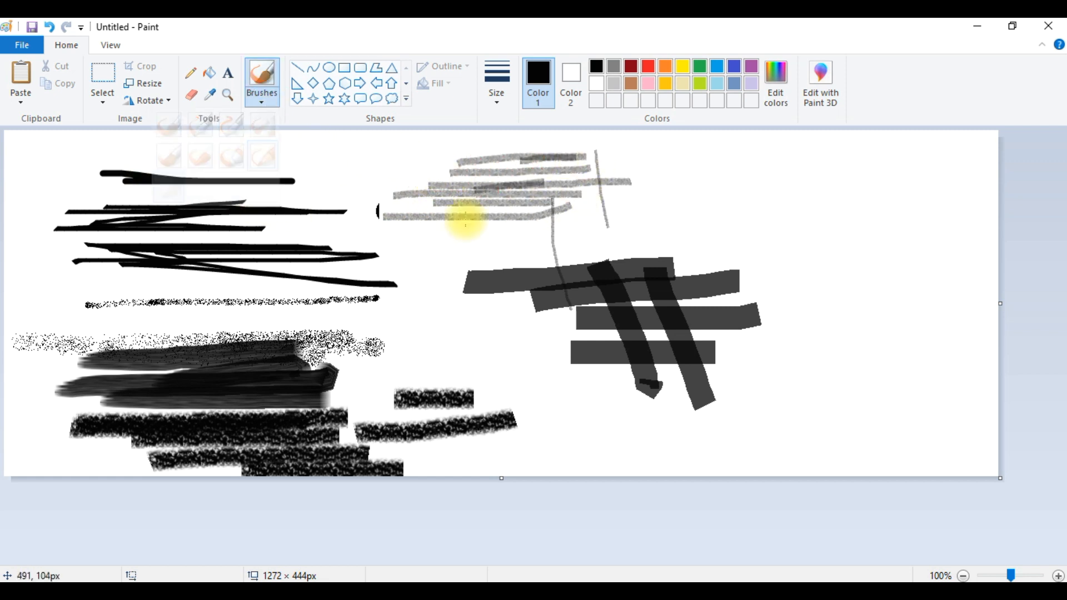
{"action": "left_click_drag", "start_coordinate": [685, 167], "coordinate": [881, 158]}
{"action": "left_click_drag", "start_coordinate": [770, 209], "coordinate": [952, 174]}
{"action": "left_click_drag", "start_coordinate": [748, 270], "coordinate": [936, 218]}
{"action": "left_click_drag", "start_coordinate": [815, 322], "coordinate": [935, 220]}
{"action": "left_click_drag", "start_coordinate": [863, 372], "coordinate": [935, 218]}
{"action": "left_click_drag", "start_coordinate": [917, 333], "coordinate": [934, 244]}
{"action": "left_click_drag", "start_coordinate": [931, 352], "coordinate": [954, 223]}
{"action": "left_click_drag", "start_coordinate": [894, 357], "coordinate": [894, 92]}
{"action": "left_click_drag", "start_coordinate": [743, 193], "coordinate": [948, 169]}
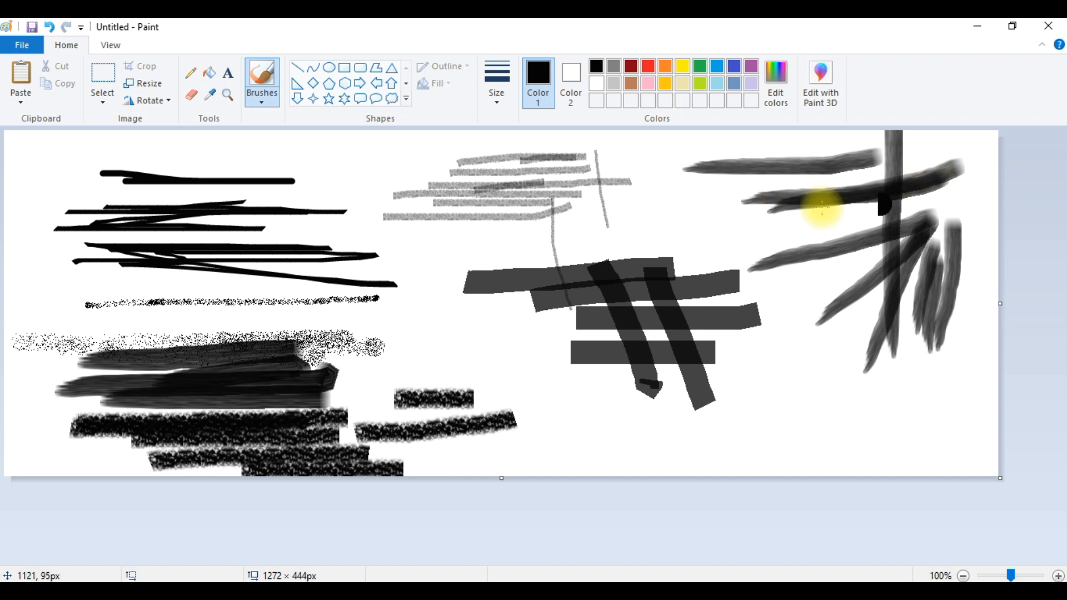
- Pick red and paint several strokes with the Watercolour brush across the right side of the canvas
{"action": "left_click", "coordinate": [648, 66]}
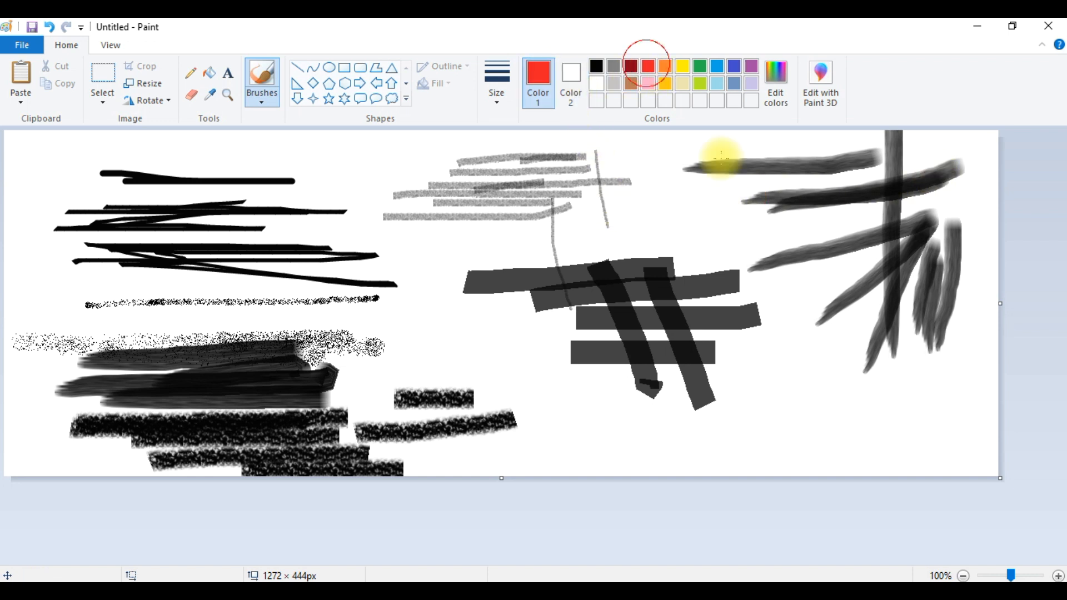
{"action": "left_click_drag", "start_coordinate": [707, 217], "coordinate": [785, 303]}
{"action": "left_click_drag", "start_coordinate": [788, 340], "coordinate": [790, 442]}
{"action": "left_click_drag", "start_coordinate": [825, 343], "coordinate": [846, 440]}
{"action": "mouse_move", "coordinate": [901, 381]}
{"action": "left_mouse_down"}
{"action": "mouse_move", "coordinate": [808, 388]}
{"action": "mouse_move", "coordinate": [852, 298]}
{"action": "mouse_move", "coordinate": [874, 295]}
{"action": "mouse_move", "coordinate": [835, 353]}
{"action": "mouse_move", "coordinate": [843, 381]}
{"action": "left_mouse_up"}
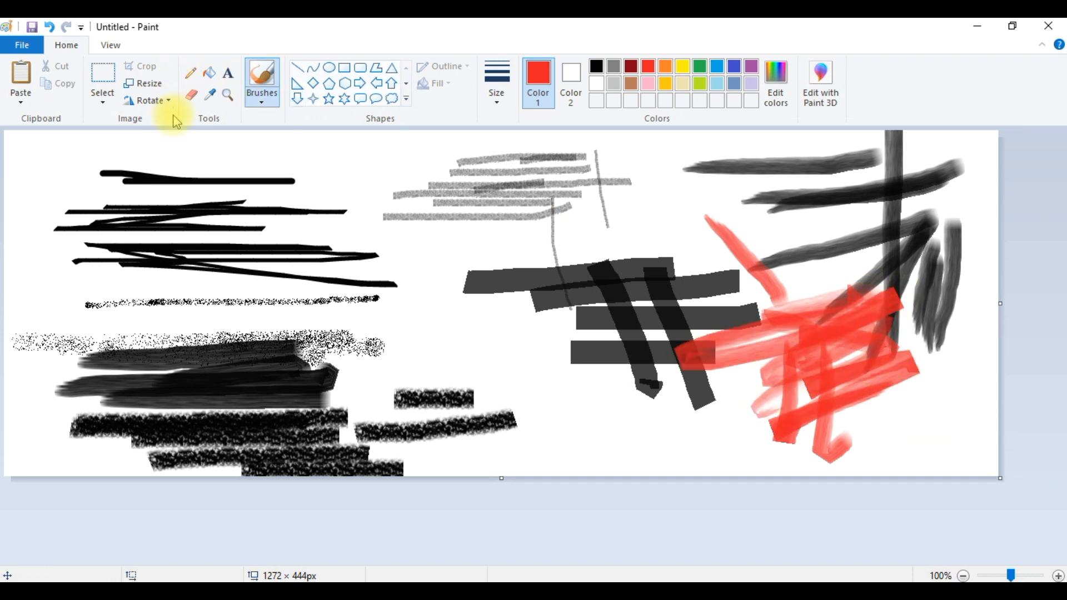
- Try selecting the Natural pencil strokes with a rectangular selection and pasting a copy, then undo the paste
{"action": "left_click", "coordinate": [103, 75]}
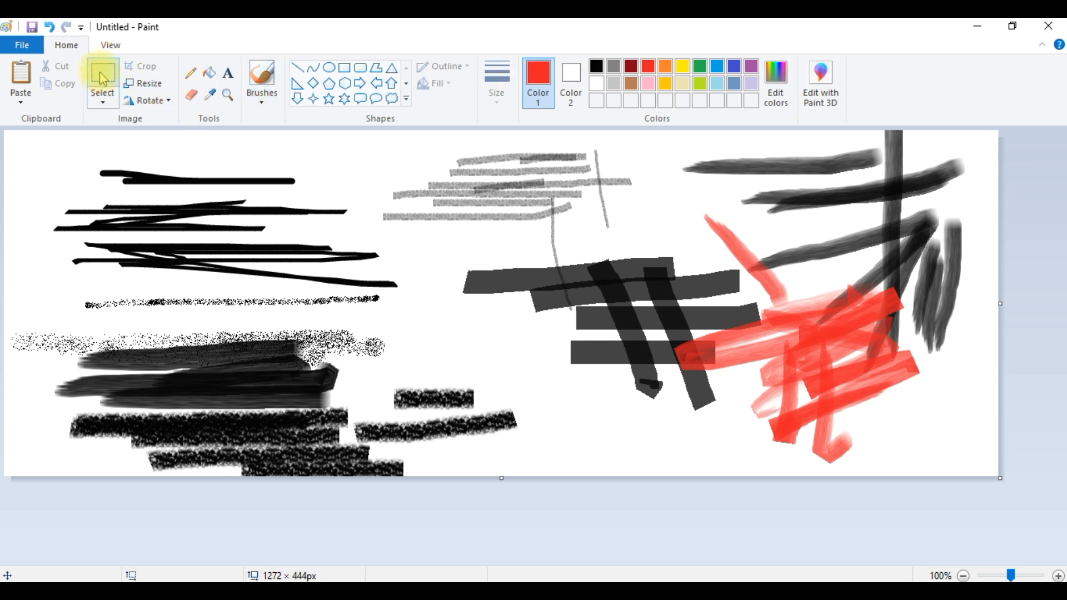
{"action": "left_click", "coordinate": [103, 103]}
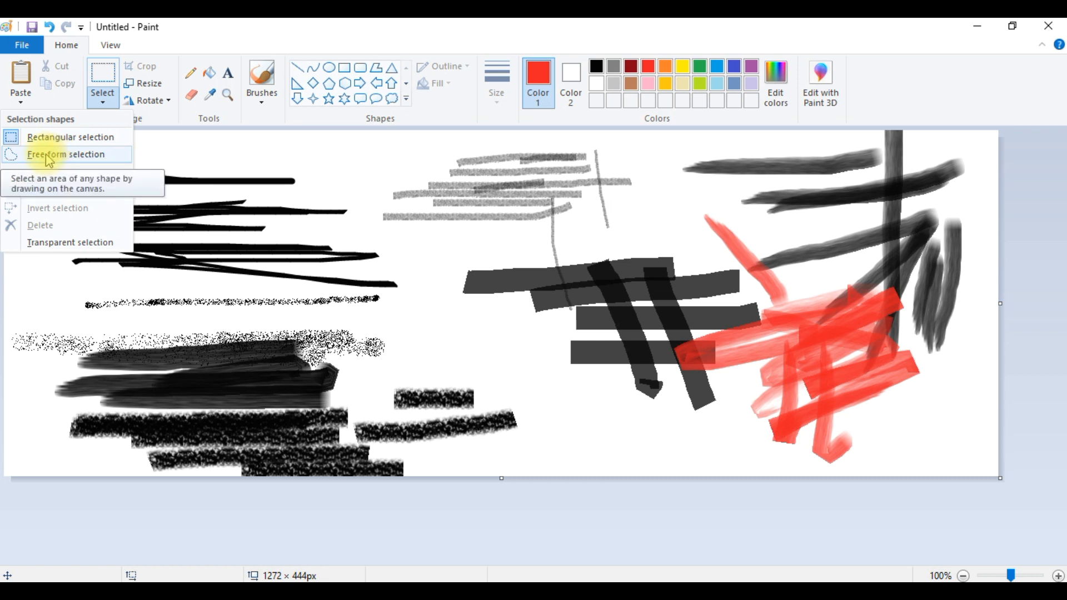
{"action": "left_click", "coordinate": [49, 155]}
{"action": "left_click", "coordinate": [103, 99]}
{"action": "left_click", "coordinate": [47, 139]}
{"action": "mouse_move", "coordinate": [351, 136]}
{"action": "left_mouse_down"}
{"action": "mouse_move", "coordinate": [500, 241]}
{"action": "mouse_move", "coordinate": [655, 238]}
{"action": "left_mouse_up"}
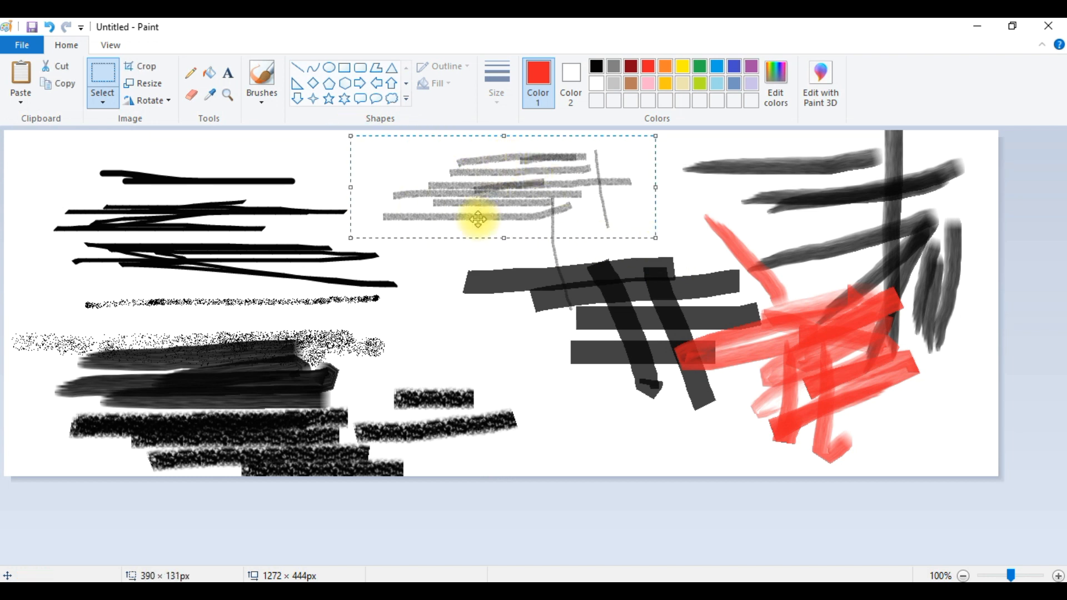
{"action": "right_click", "coordinate": [432, 192]}
{"action": "left_click", "coordinate": [412, 237]}
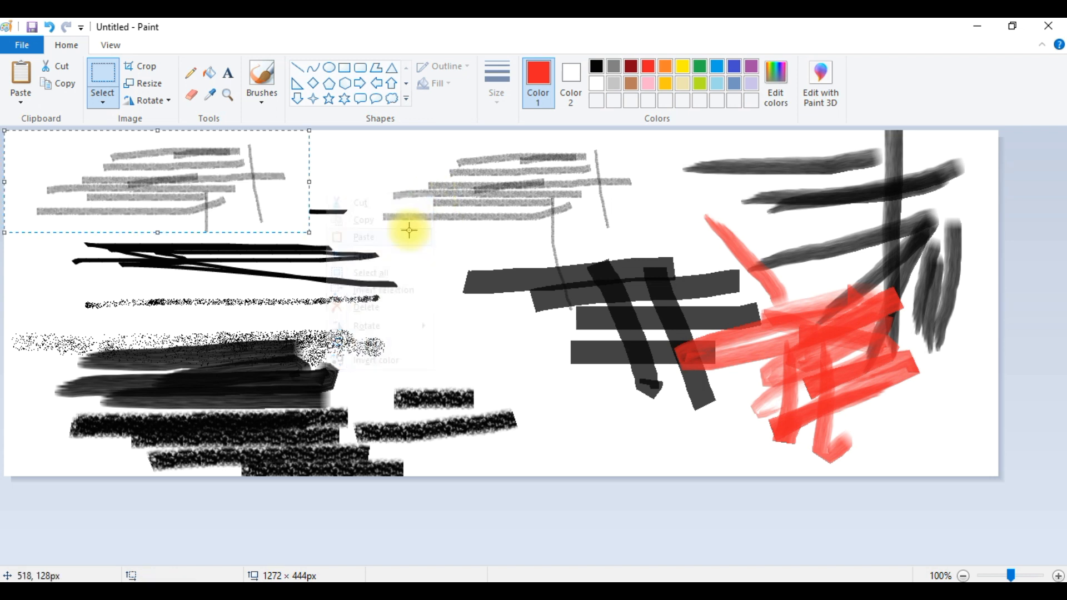
{"action": "key", "text": "ctrl+z"}
- Copy the Natural pencil strokes and paste a copy onto the upper-left area of the canvas
{"action": "left_click_drag", "start_coordinate": [384, 141], "coordinate": [630, 227]}
{"action": "right_click", "coordinate": [579, 212]}
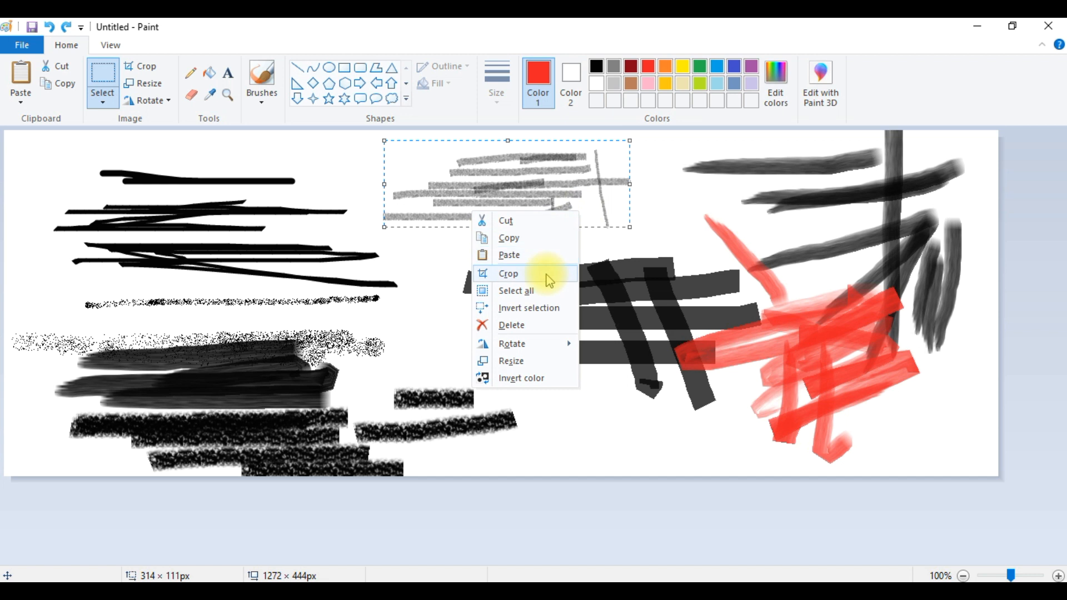
{"action": "left_click", "coordinate": [469, 246]}
{"action": "left_click", "coordinate": [469, 245]}
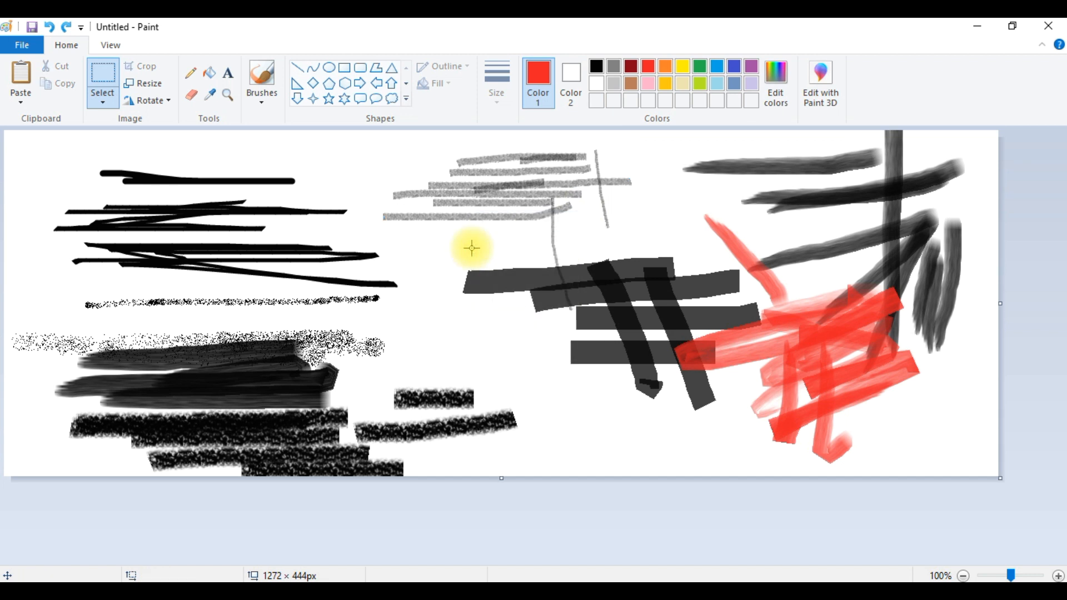
{"action": "right_click", "coordinate": [350, 224]}
{"action": "left_click", "coordinate": [329, 277]}
{"action": "mouse_move", "coordinate": [212, 170]}
{"action": "left_mouse_down"}
{"action": "mouse_move", "coordinate": [334, 202]}
{"action": "mouse_move", "coordinate": [275, 187]}
{"action": "mouse_move", "coordinate": [284, 189]}
{"action": "left_mouse_up"}
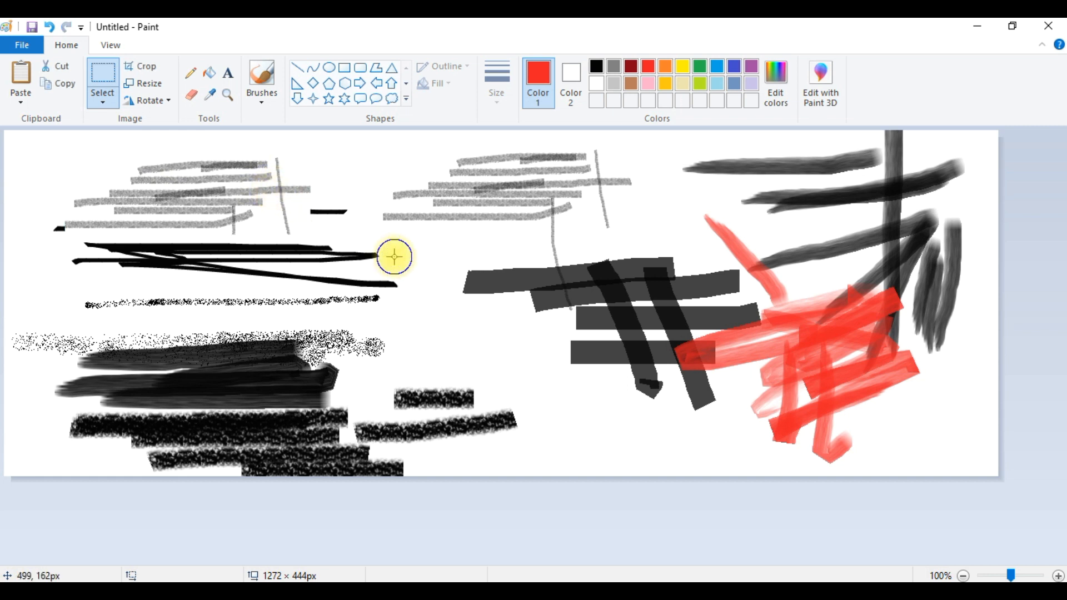
- Paste another copy of the pencil strokes and move it to the middle of the canvas
{"action": "right_click", "coordinate": [394, 256]}
{"action": "left_click", "coordinate": [381, 300]}
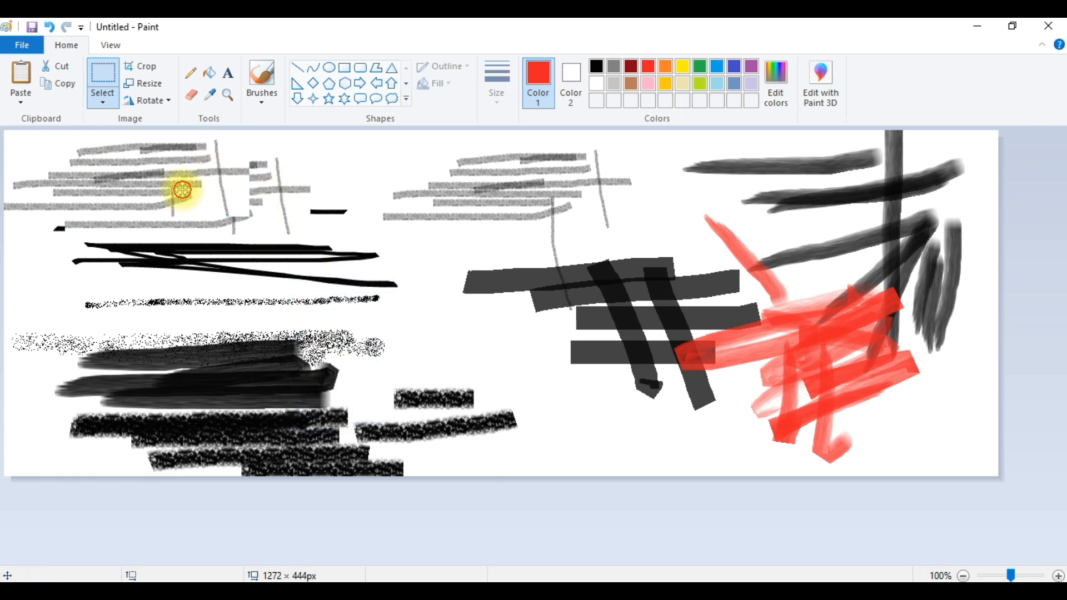
{"action": "left_click_drag", "start_coordinate": [183, 189], "coordinate": [450, 312]}
{"action": "right_click", "coordinate": [503, 393]}
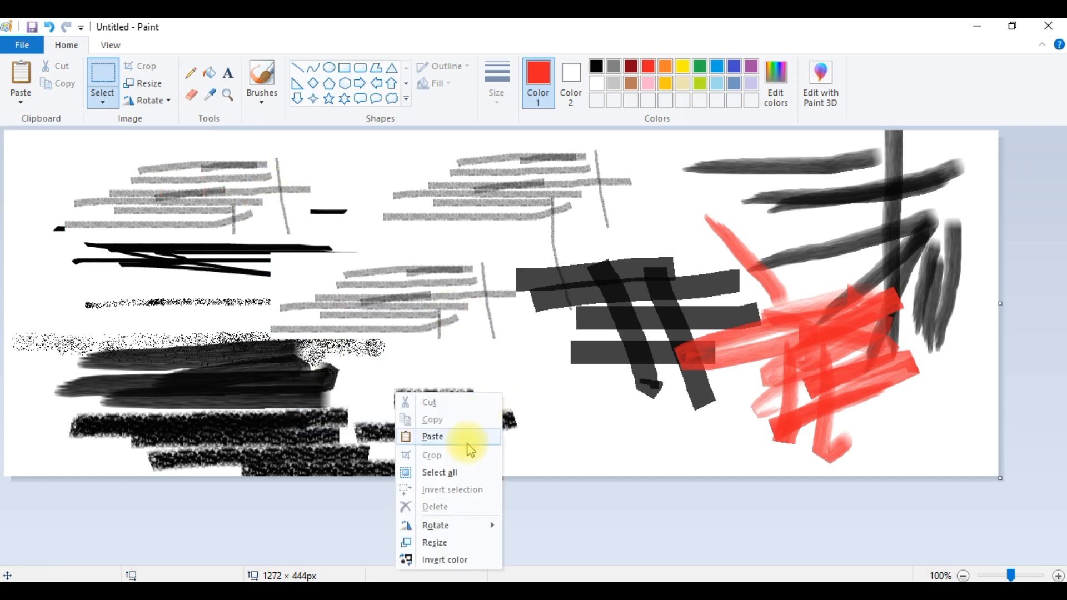
{"action": "left_click", "coordinate": [583, 323]}
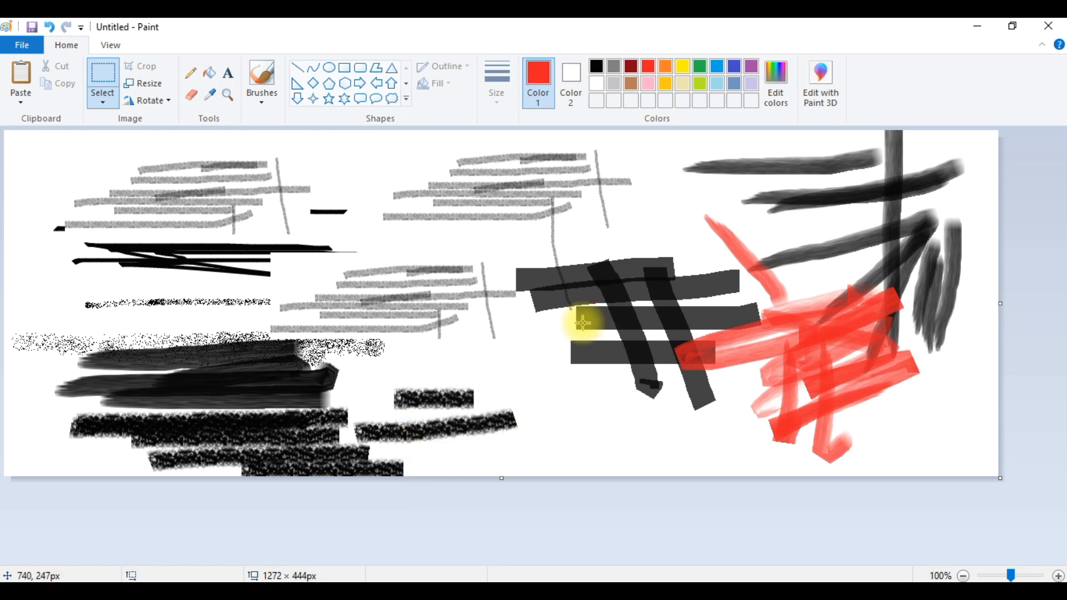
- Make a free-form selection around the textured marker strokes at lower left, nudge it upward and copy it
{"action": "right_click", "coordinate": [572, 303]}
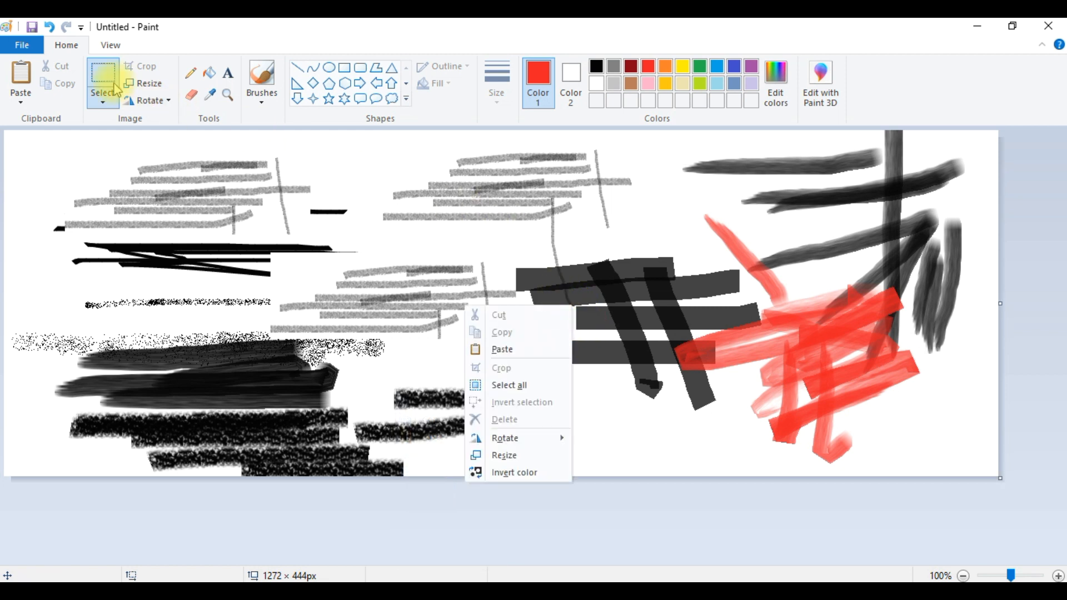
{"action": "left_click", "coordinate": [103, 106]}
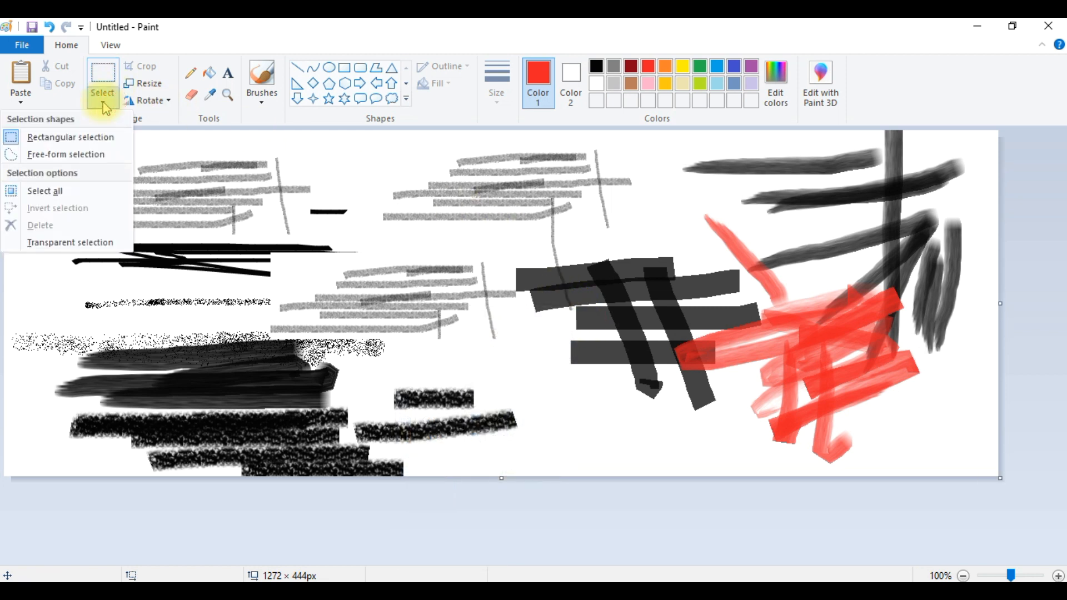
{"action": "left_click", "coordinate": [98, 157]}
{"action": "mouse_move", "coordinate": [61, 352]}
{"action": "left_mouse_down"}
{"action": "mouse_move", "coordinate": [162, 338]}
{"action": "mouse_move", "coordinate": [289, 345]}
{"action": "mouse_move", "coordinate": [334, 406]}
{"action": "mouse_move", "coordinate": [231, 441]}
{"action": "mouse_move", "coordinate": [73, 442]}
{"action": "left_mouse_up"}
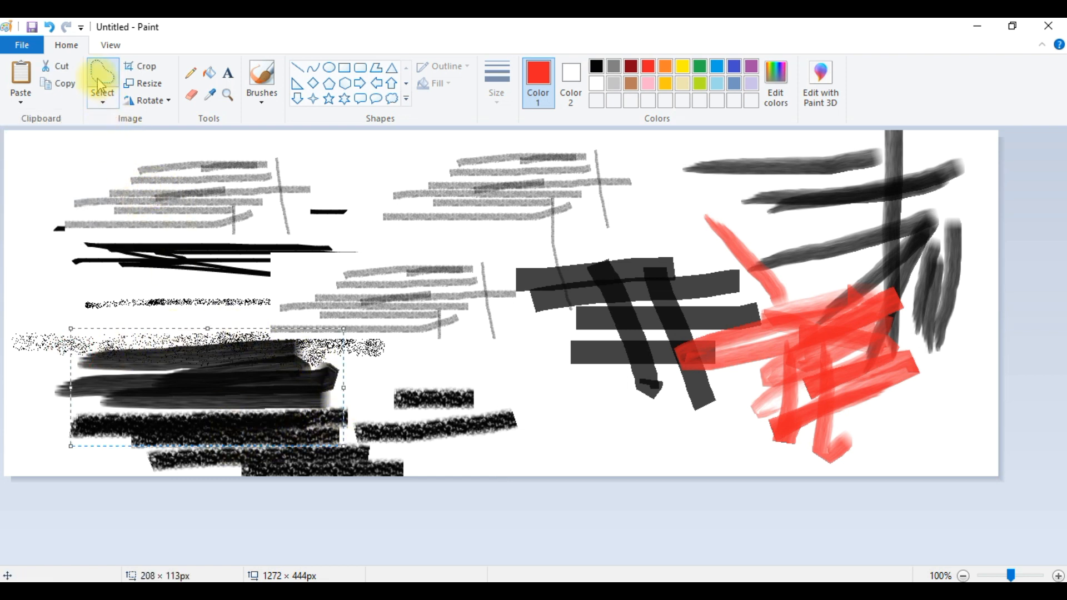
{"action": "mouse_move", "coordinate": [81, 344]}
{"action": "left_mouse_down"}
{"action": "mouse_move", "coordinate": [119, 331]}
{"action": "mouse_move", "coordinate": [224, 322]}
{"action": "mouse_move", "coordinate": [351, 373]}
{"action": "mouse_move", "coordinate": [361, 430]}
{"action": "mouse_move", "coordinate": [204, 437]}
{"action": "mouse_move", "coordinate": [83, 321]}
{"action": "left_mouse_up"}
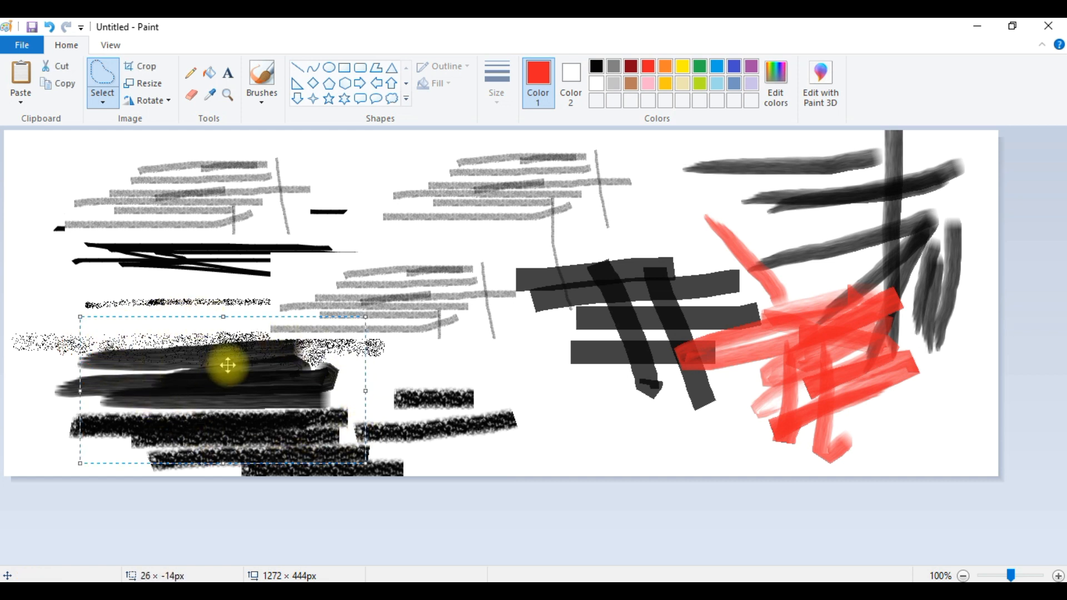
{"action": "right_click", "coordinate": [228, 364]}
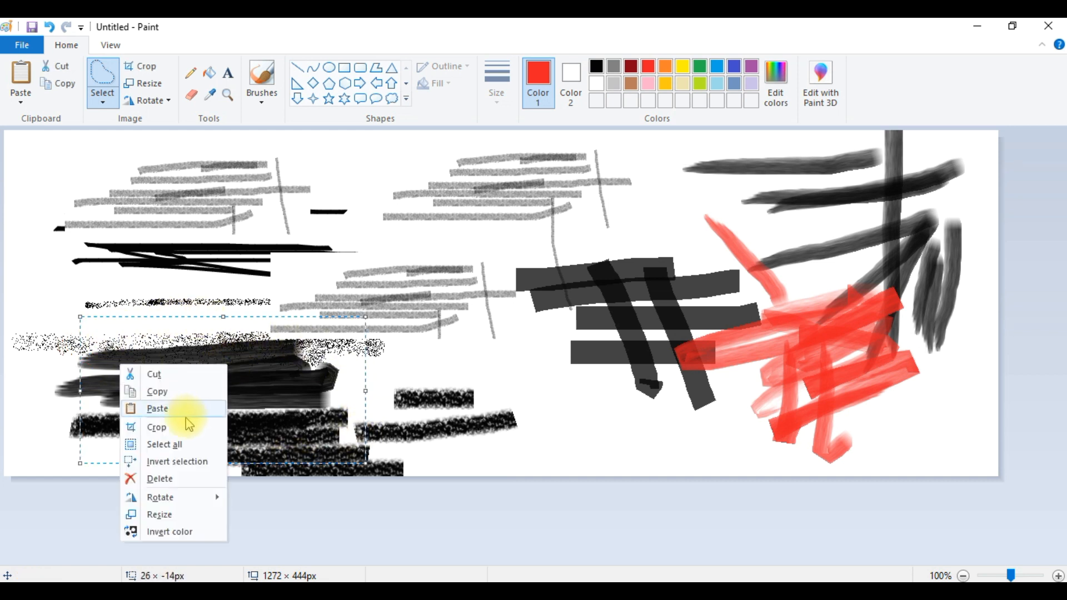
{"action": "left_click", "coordinate": [159, 392]}
- Paste the copied marker strokes and move the copy toward the lower centre of the canvas
{"action": "right_click", "coordinate": [566, 388]}
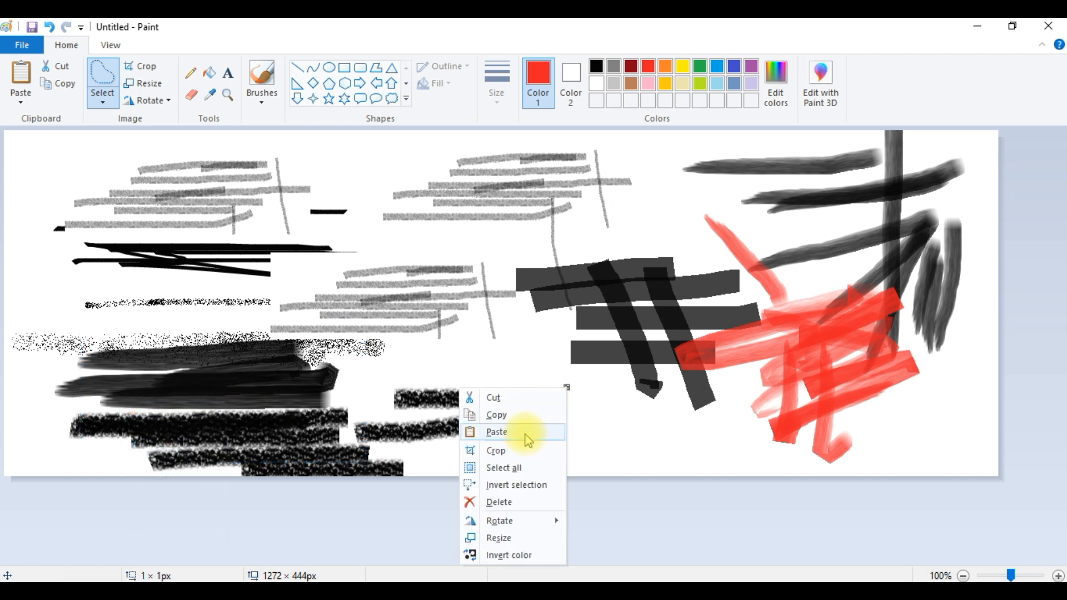
{"action": "left_click", "coordinate": [524, 434]}
{"action": "mouse_move", "coordinate": [207, 202]}
{"action": "left_mouse_down"}
{"action": "mouse_move", "coordinate": [431, 309]}
{"action": "mouse_move", "coordinate": [582, 401]}
{"action": "mouse_move", "coordinate": [616, 415]}
{"action": "mouse_move", "coordinate": [629, 399]}
{"action": "left_mouse_up"}
{"action": "left_click", "coordinate": [829, 440]}
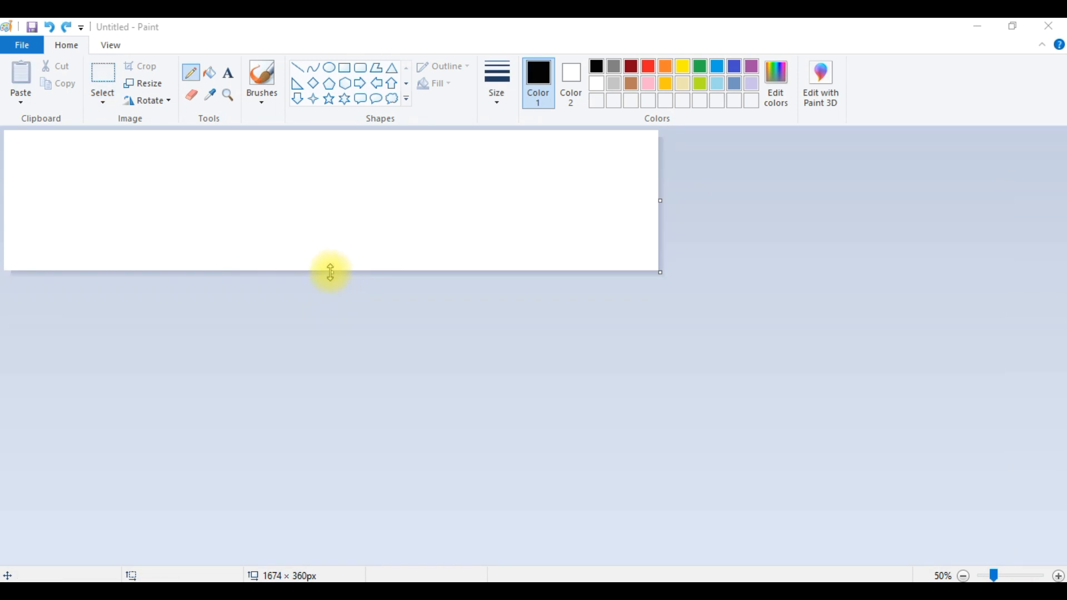
- Extend the new blank canvas downward to 1674 × 890 px
{"action": "left_click_drag", "start_coordinate": [333, 272], "coordinate": [312, 477]}
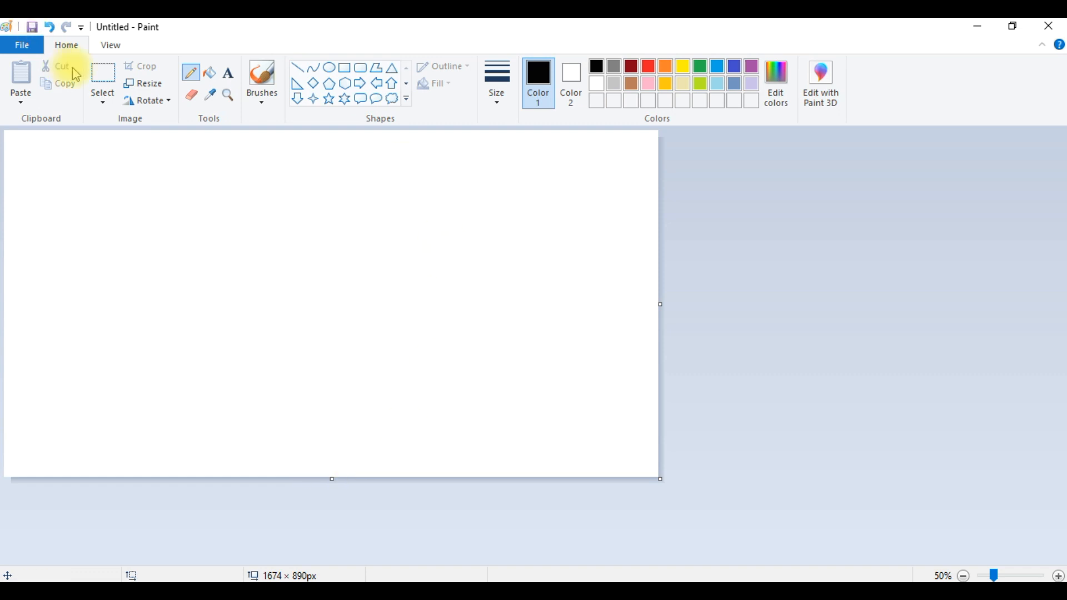
- Choose the third pencil size and draw the outline of an elephant with body, trunk and four legs
{"action": "left_click", "coordinate": [497, 100]}
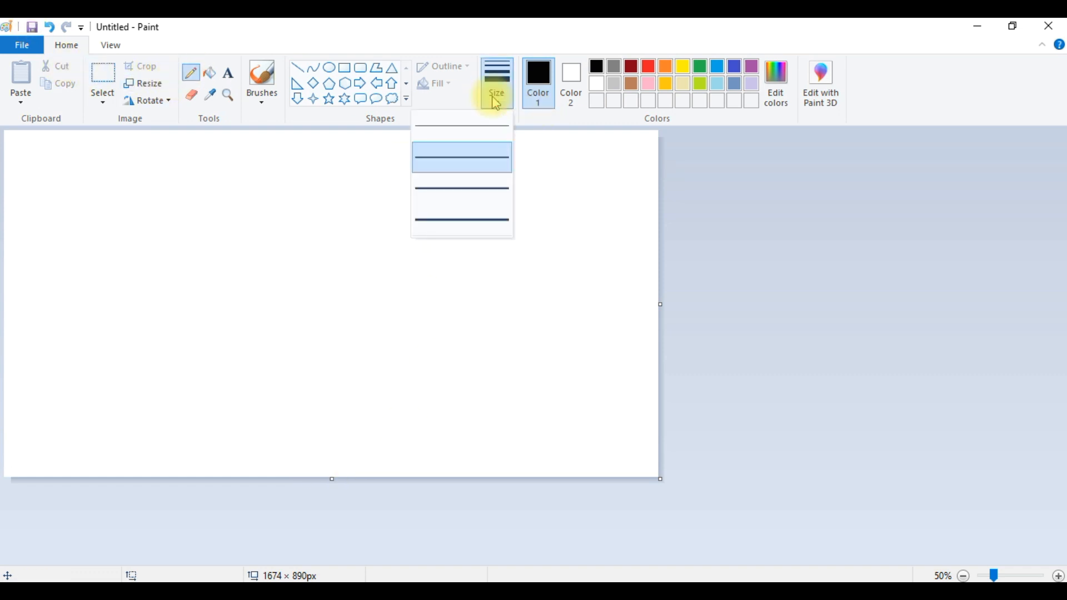
{"action": "left_click", "coordinate": [476, 189]}
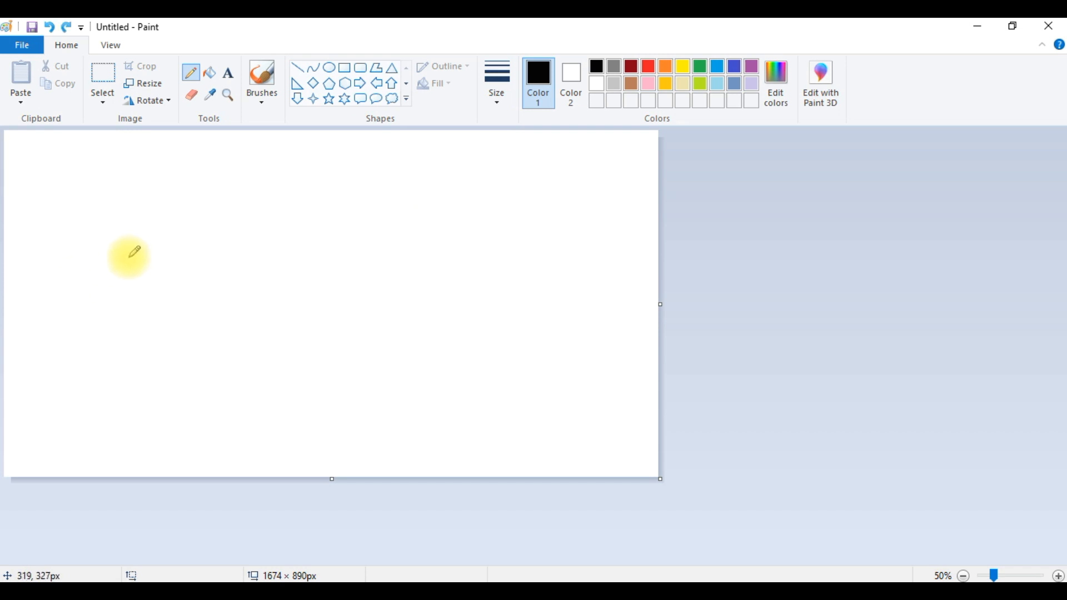
{"action": "mouse_move", "coordinate": [128, 258]}
{"action": "left_mouse_down"}
{"action": "mouse_move", "coordinate": [152, 224]}
{"action": "mouse_move", "coordinate": [219, 196]}
{"action": "mouse_move", "coordinate": [266, 190]}
{"action": "mouse_move", "coordinate": [360, 234]}
{"action": "mouse_move", "coordinate": [409, 210]}
{"action": "mouse_move", "coordinate": [459, 208]}
{"action": "mouse_move", "coordinate": [500, 253]}
{"action": "mouse_move", "coordinate": [517, 390]}
{"action": "mouse_move", "coordinate": [529, 419]}
{"action": "mouse_move", "coordinate": [544, 409]}
{"action": "mouse_move", "coordinate": [518, 395]}
{"action": "mouse_move", "coordinate": [548, 413]}
{"action": "mouse_move", "coordinate": [553, 434]}
{"action": "mouse_move", "coordinate": [513, 437]}
{"action": "mouse_move", "coordinate": [467, 311]}
{"action": "mouse_move", "coordinate": [469, 337]}
{"action": "mouse_move", "coordinate": [450, 317]}
{"action": "mouse_move", "coordinate": [371, 320]}
{"action": "left_mouse_up"}
{"action": "mouse_move", "coordinate": [134, 242]}
{"action": "left_mouse_down"}
{"action": "mouse_move", "coordinate": [147, 395]}
{"action": "mouse_move", "coordinate": [129, 443]}
{"action": "mouse_move", "coordinate": [137, 414]}
{"action": "mouse_move", "coordinate": [131, 439]}
{"action": "mouse_move", "coordinate": [193, 438]}
{"action": "mouse_move", "coordinate": [187, 411]}
{"action": "mouse_move", "coordinate": [205, 384]}
{"action": "mouse_move", "coordinate": [222, 280]}
{"action": "left_mouse_up"}
{"action": "mouse_move", "coordinate": [209, 353]}
{"action": "left_mouse_down"}
{"action": "mouse_move", "coordinate": [265, 374]}
{"action": "mouse_move", "coordinate": [330, 355]}
{"action": "left_mouse_up"}
{"action": "mouse_move", "coordinate": [312, 312]}
{"action": "left_mouse_down"}
{"action": "mouse_move", "coordinate": [336, 407]}
{"action": "mouse_move", "coordinate": [378, 426]}
{"action": "left_mouse_up"}
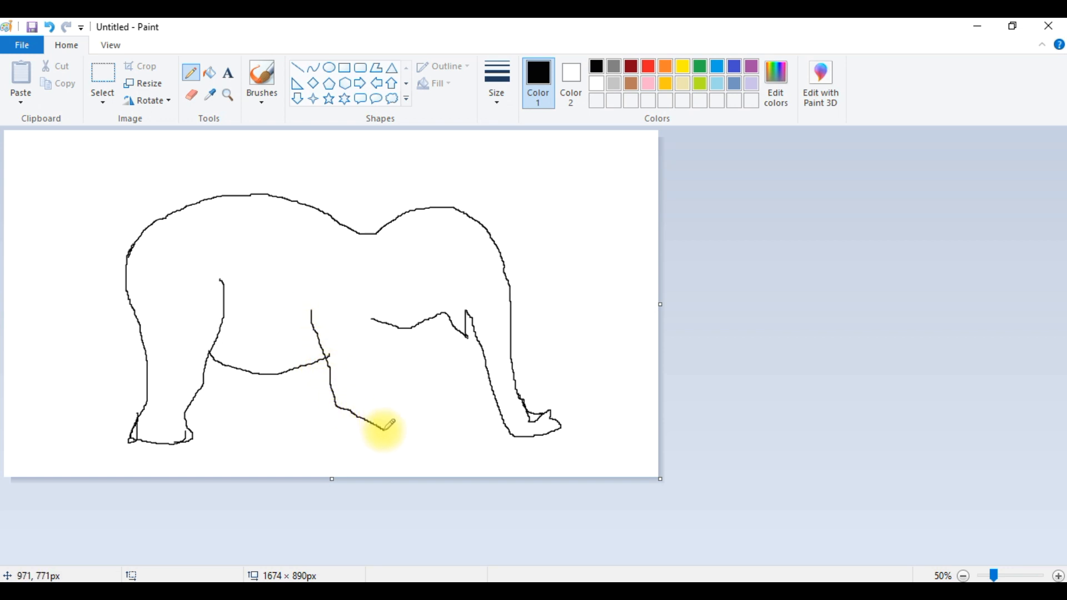
{"action": "mouse_move", "coordinate": [349, 298]}
{"action": "left_mouse_down"}
{"action": "mouse_move", "coordinate": [394, 395]}
{"action": "mouse_move", "coordinate": [428, 399]}
{"action": "mouse_move", "coordinate": [430, 418]}
{"action": "mouse_move", "coordinate": [413, 438]}
{"action": "mouse_move", "coordinate": [390, 438]}
{"action": "mouse_move", "coordinate": [395, 445]}
{"action": "mouse_move", "coordinate": [417, 412]}
{"action": "left_mouse_up"}
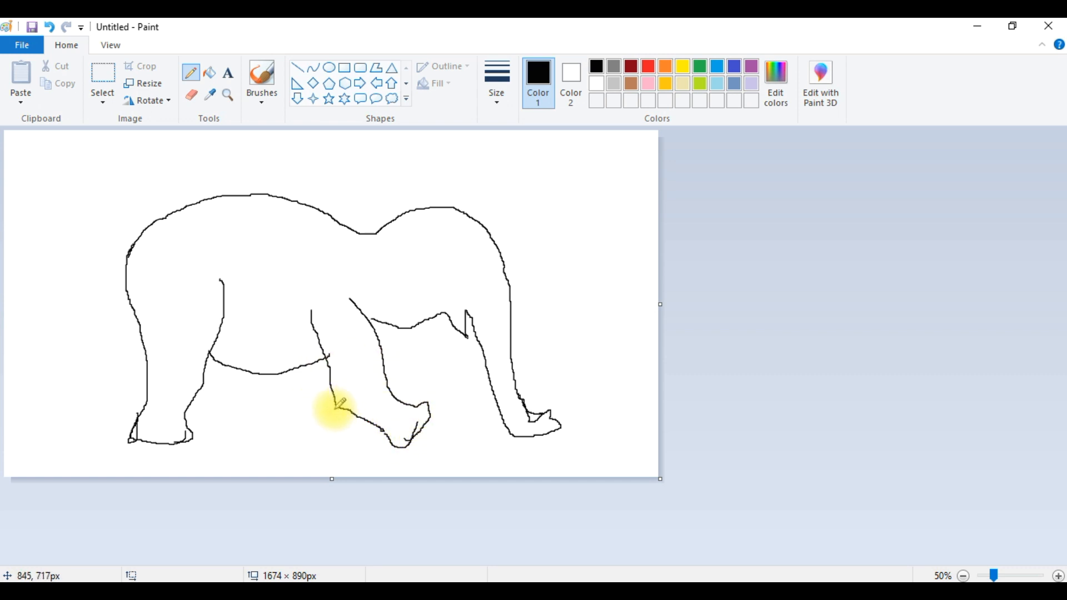
{"action": "mouse_move", "coordinate": [388, 322]}
{"action": "left_mouse_down"}
{"action": "mouse_move", "coordinate": [422, 372]}
{"action": "mouse_move", "coordinate": [449, 381]}
{"action": "mouse_move", "coordinate": [403, 400]}
{"action": "mouse_move", "coordinate": [460, 381]}
{"action": "mouse_move", "coordinate": [429, 415]}
{"action": "left_mouse_up"}
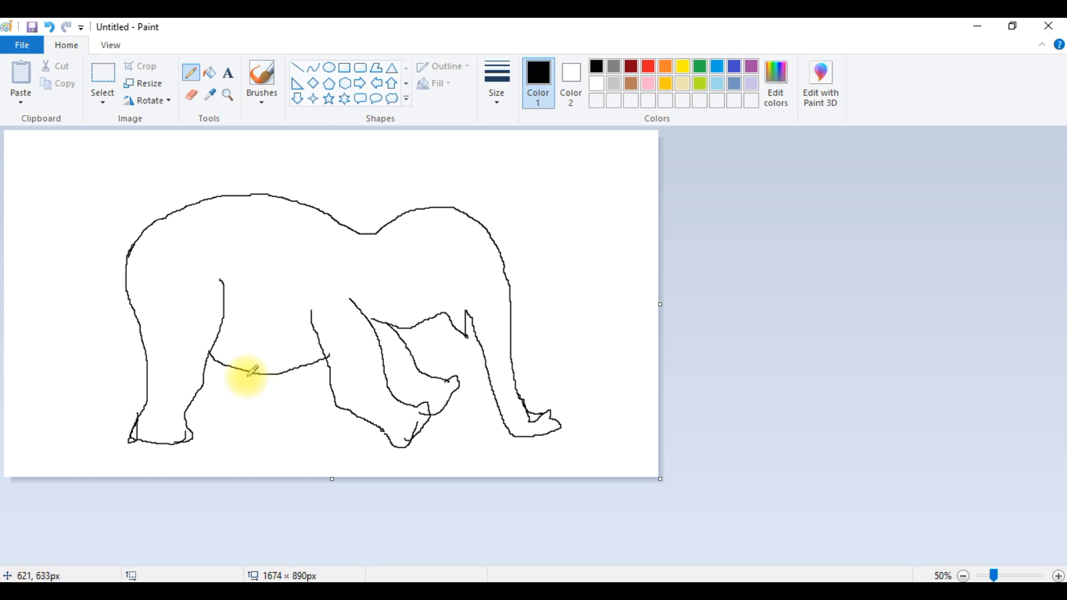
{"action": "mouse_move", "coordinate": [244, 374]}
{"action": "left_mouse_down"}
{"action": "mouse_move", "coordinate": [247, 401]}
{"action": "mouse_move", "coordinate": [265, 426]}
{"action": "mouse_move", "coordinate": [239, 438]}
{"action": "mouse_move", "coordinate": [214, 440]}
{"action": "mouse_move", "coordinate": [206, 382]}
{"action": "left_mouse_up"}
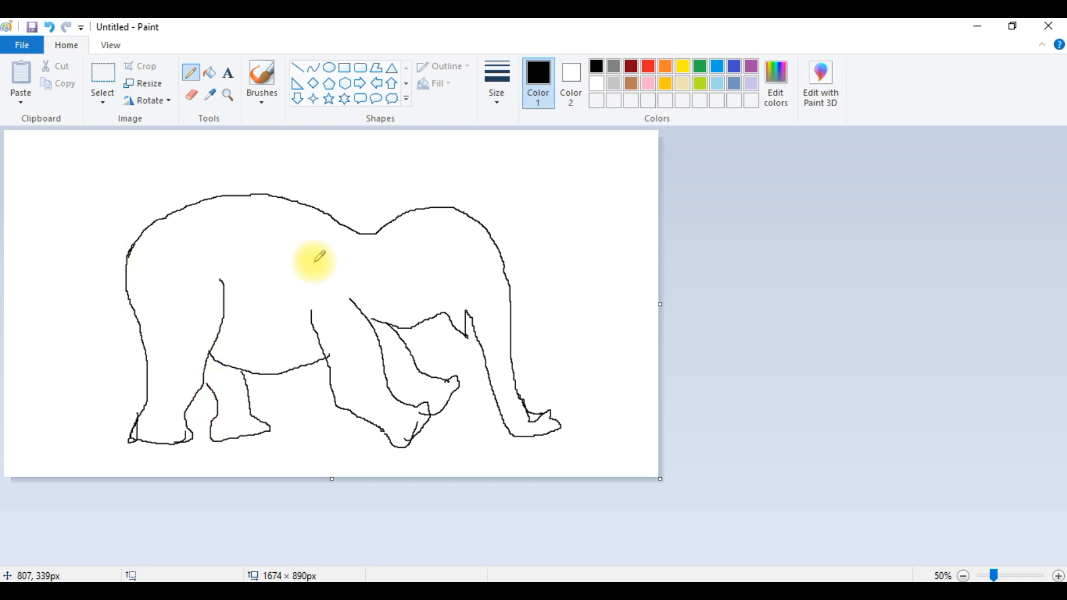
- Erase the dip in the elephant's back and a stray stroke near its trunk with the Eraser
{"action": "left_click", "coordinate": [191, 95]}
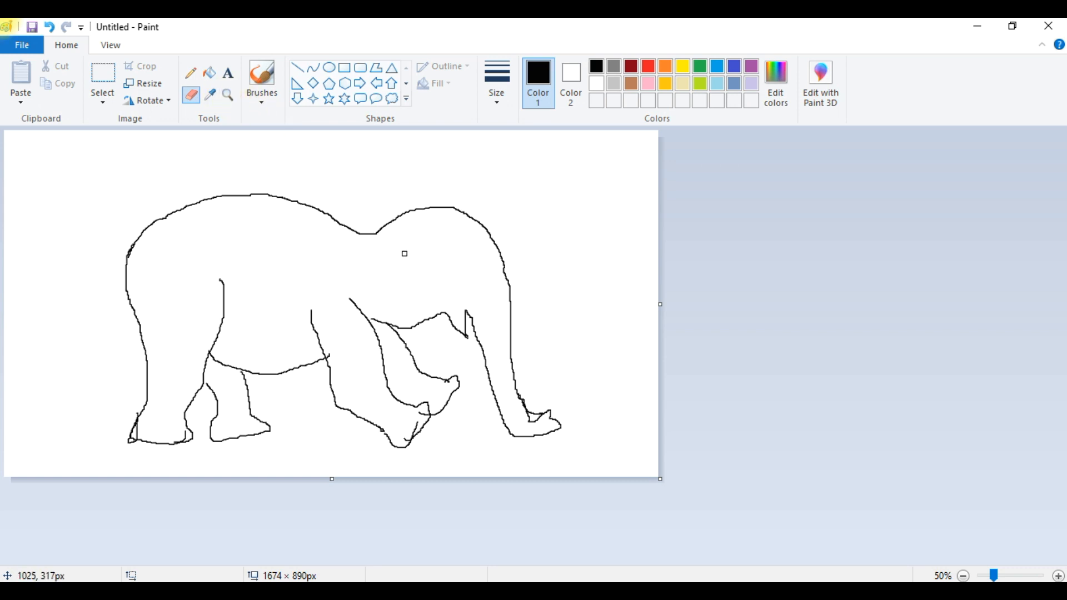
{"action": "mouse_move", "coordinate": [359, 236]}
{"action": "left_mouse_down"}
{"action": "mouse_move", "coordinate": [383, 233]}
{"action": "mouse_move", "coordinate": [362, 238]}
{"action": "left_mouse_up"}
{"action": "left_click", "coordinate": [372, 319]}
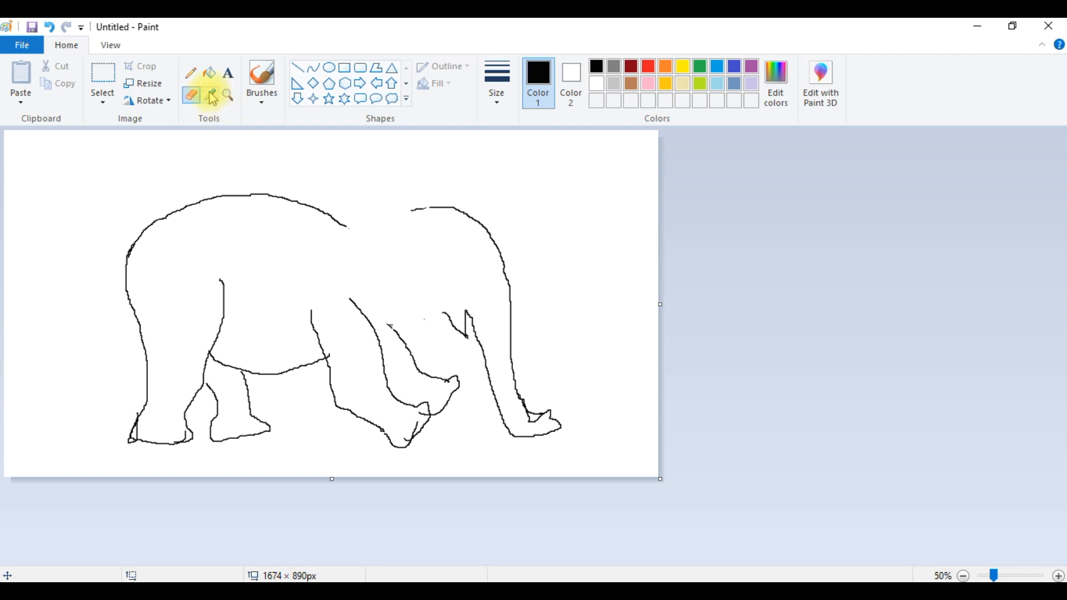
- Redraw the elephant's back as one smooth curve and add a line for the head with the Pencil
{"action": "left_click", "coordinate": [191, 72]}
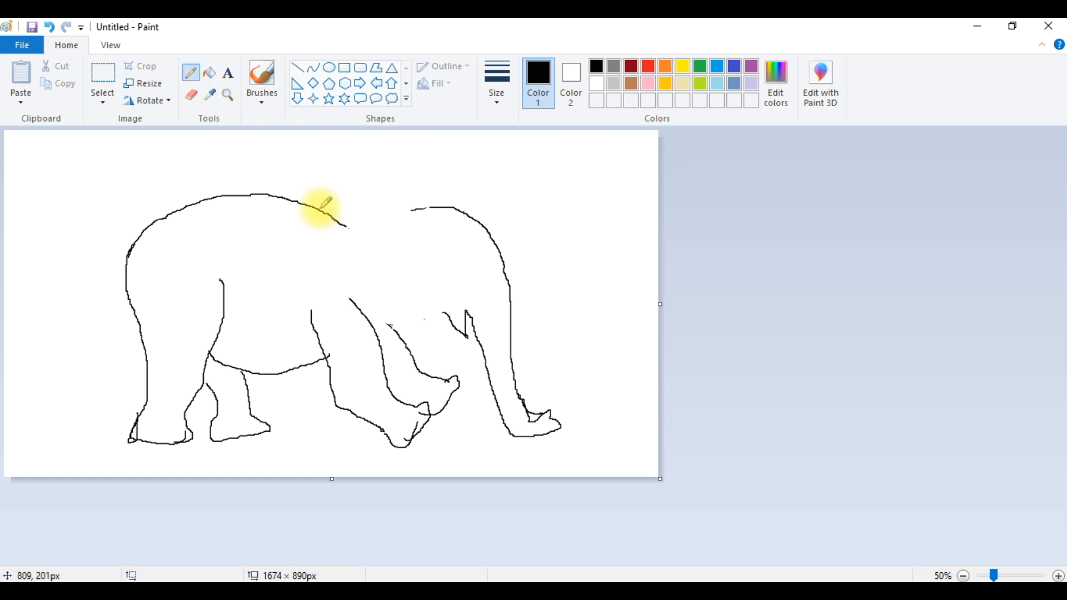
{"action": "mouse_move", "coordinate": [319, 209]}
{"action": "left_mouse_down"}
{"action": "mouse_move", "coordinate": [358, 221]}
{"action": "mouse_move", "coordinate": [451, 210]}
{"action": "left_mouse_up"}
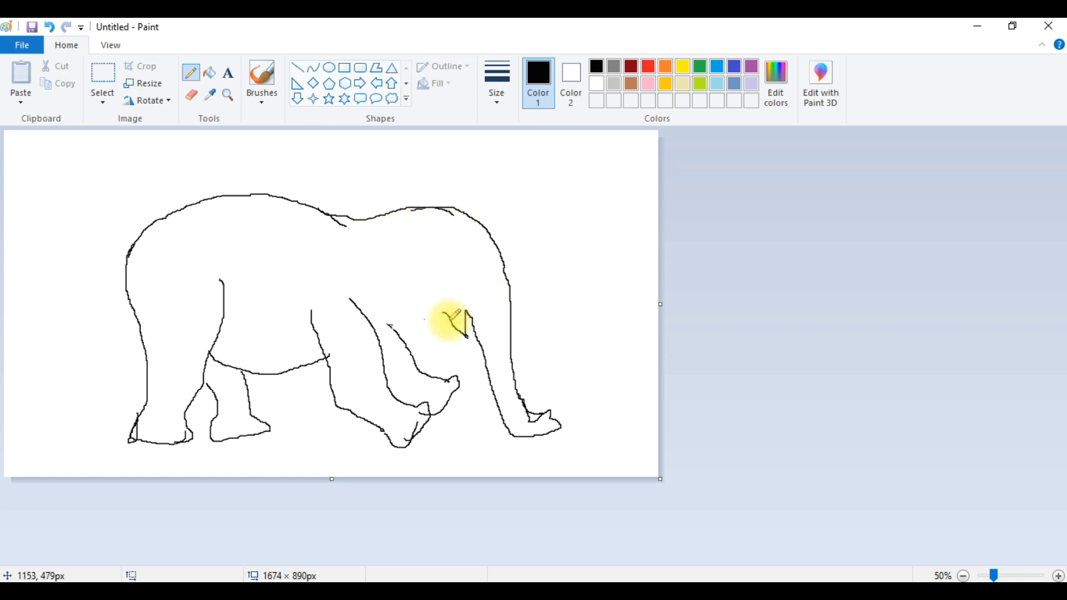
{"action": "mouse_move", "coordinate": [392, 327]}
{"action": "left_mouse_down"}
{"action": "mouse_move", "coordinate": [375, 297]}
{"action": "mouse_move", "coordinate": [355, 303]}
{"action": "mouse_move", "coordinate": [408, 325]}
{"action": "mouse_move", "coordinate": [443, 318]}
{"action": "left_mouse_up"}
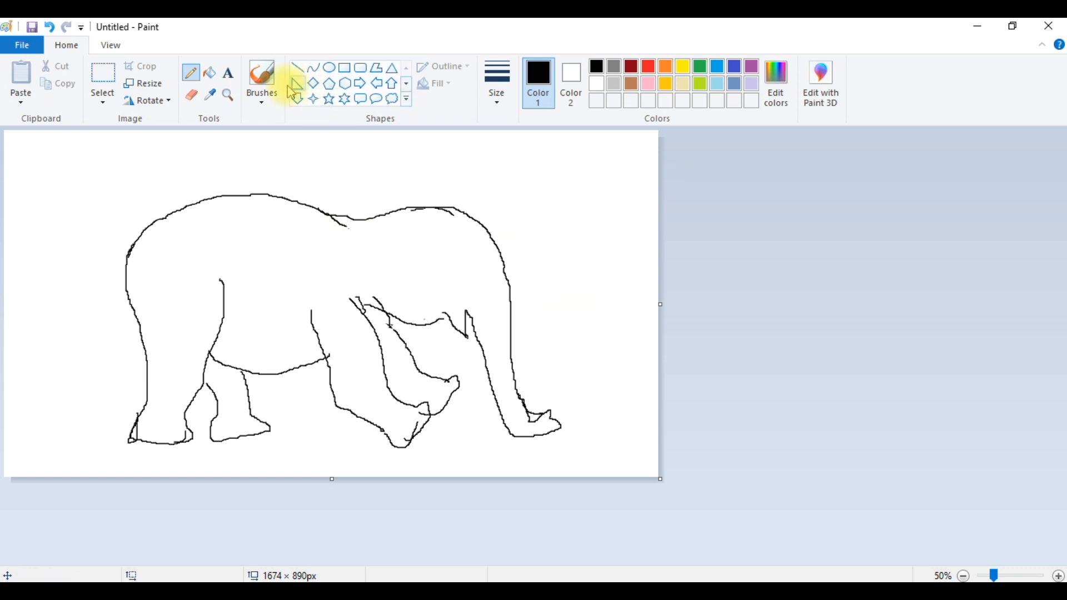
- Erase the elephant's back line, part of the rump and the trunk tip with the Eraser at the largest size
{"action": "left_click", "coordinate": [191, 95]}
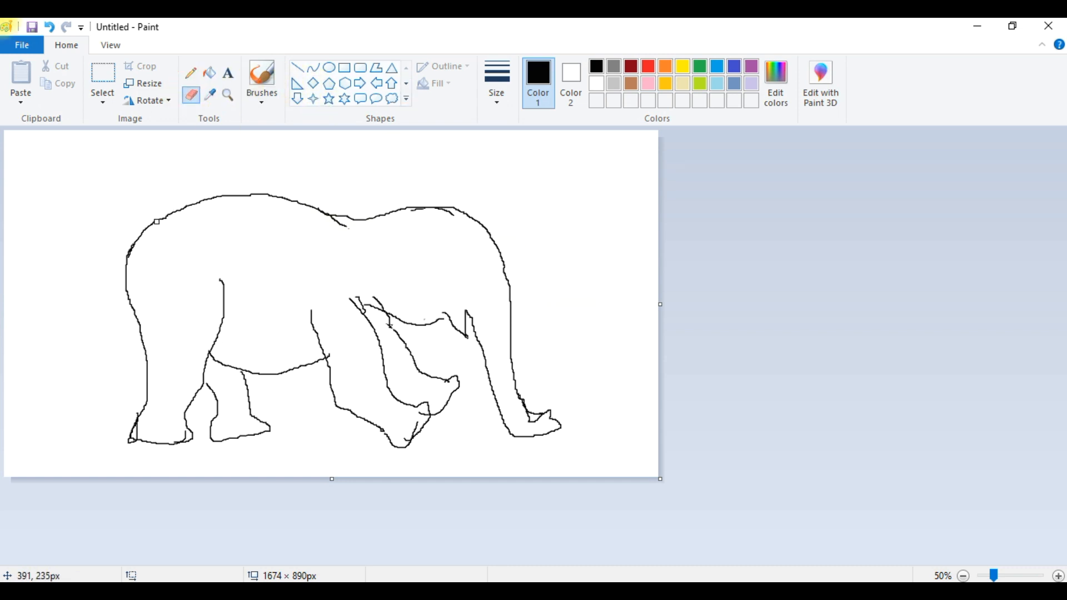
{"action": "left_click_drag", "start_coordinate": [135, 309], "coordinate": [130, 293]}
{"action": "left_click", "coordinate": [497, 108]}
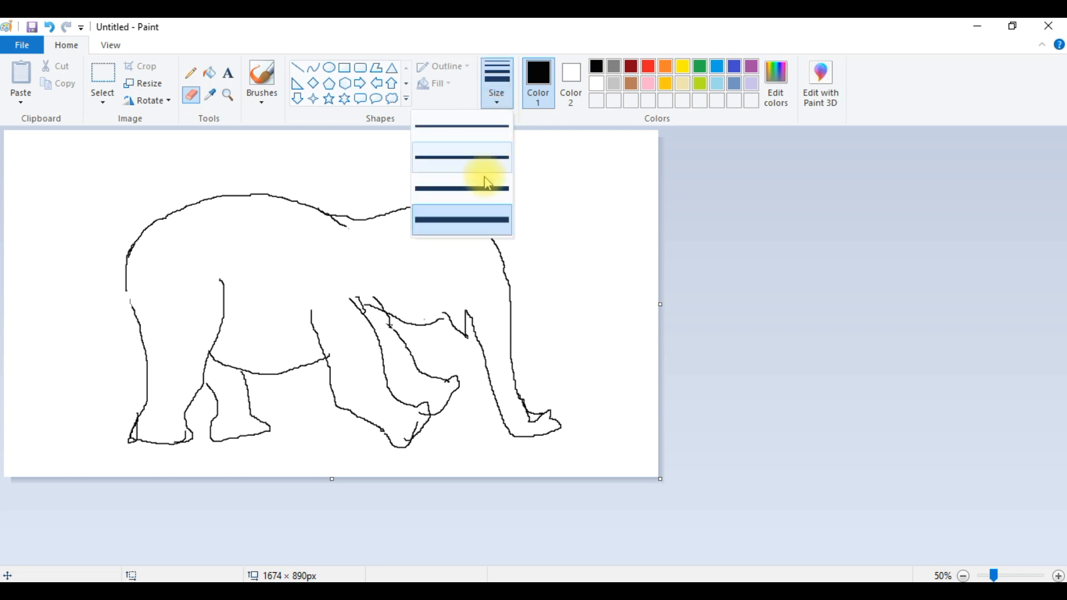
{"action": "left_click", "coordinate": [478, 175]}
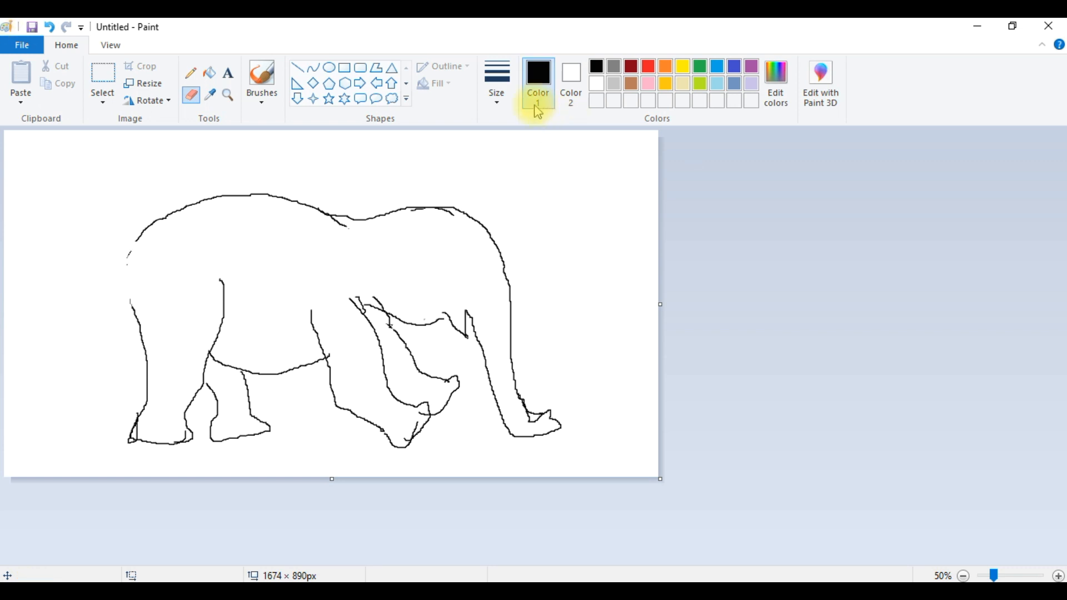
{"action": "left_click", "coordinate": [496, 93]}
{"action": "left_click", "coordinate": [461, 220]}
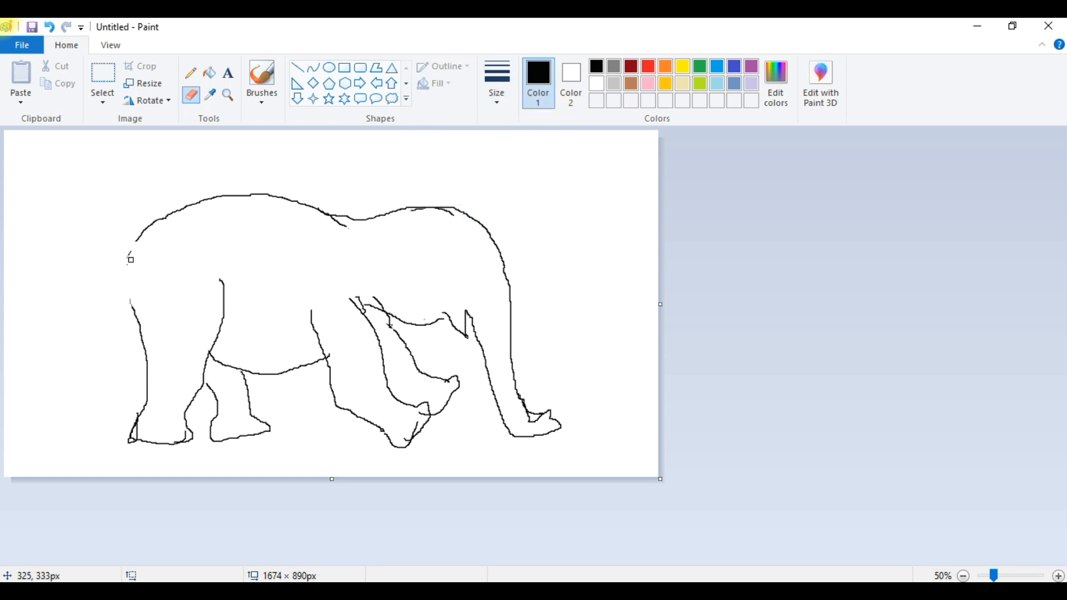
{"action": "left_click_drag", "start_coordinate": [129, 248], "coordinate": [132, 255]}
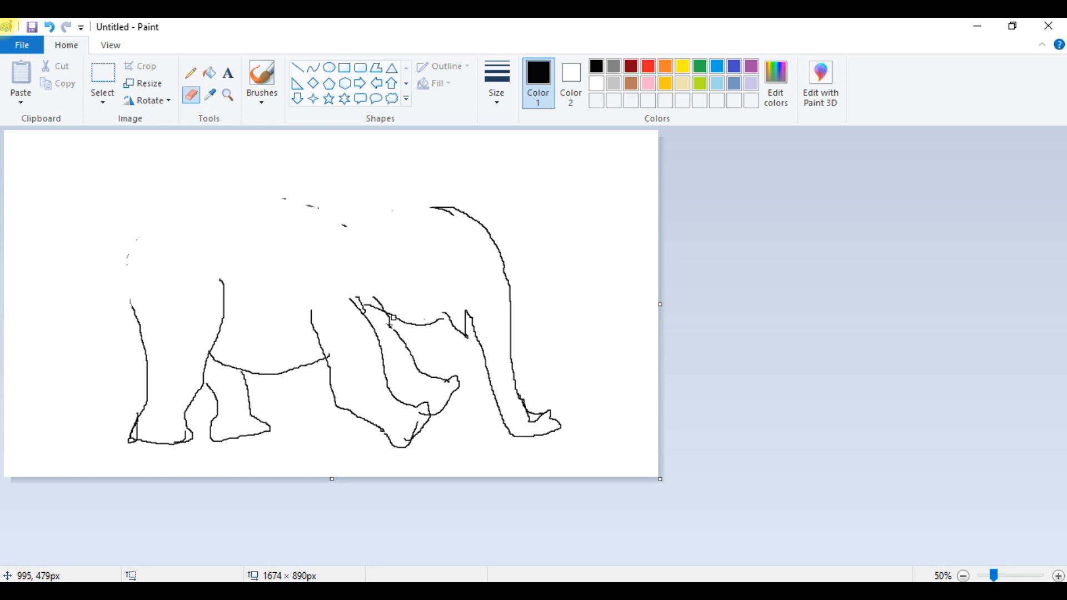
{"action": "left_click_drag", "start_coordinate": [375, 304], "coordinate": [381, 307]}
{"action": "mouse_move", "coordinate": [515, 411]}
{"action": "left_mouse_down"}
{"action": "mouse_move", "coordinate": [500, 417]}
{"action": "mouse_move", "coordinate": [512, 436]}
{"action": "left_mouse_up"}
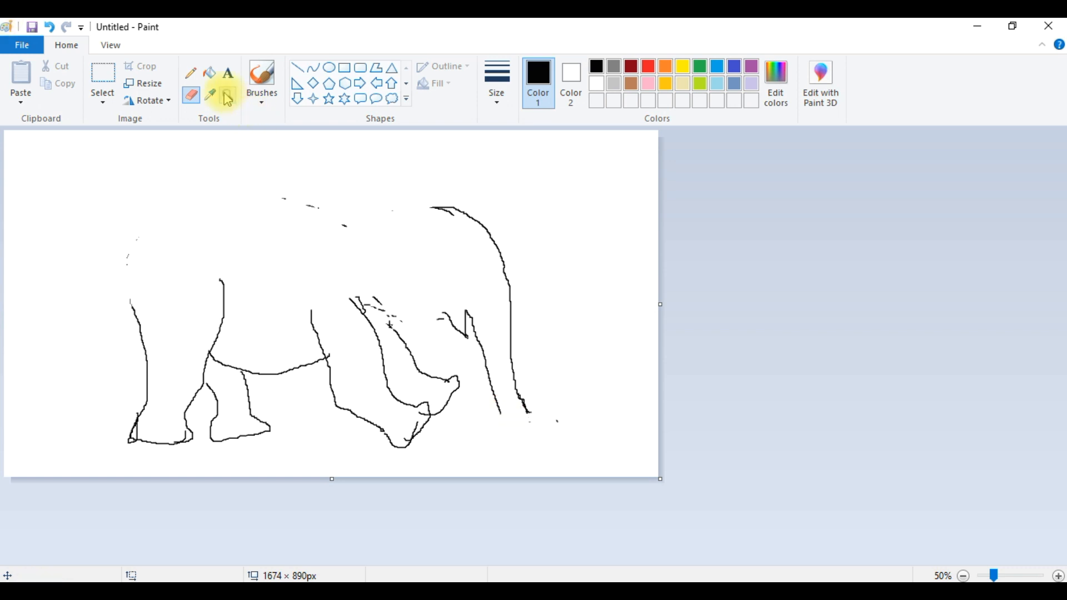
- Redraw the trunk tip and one continuous back curve from rump to head with the Pencil
{"action": "left_click", "coordinate": [191, 72]}
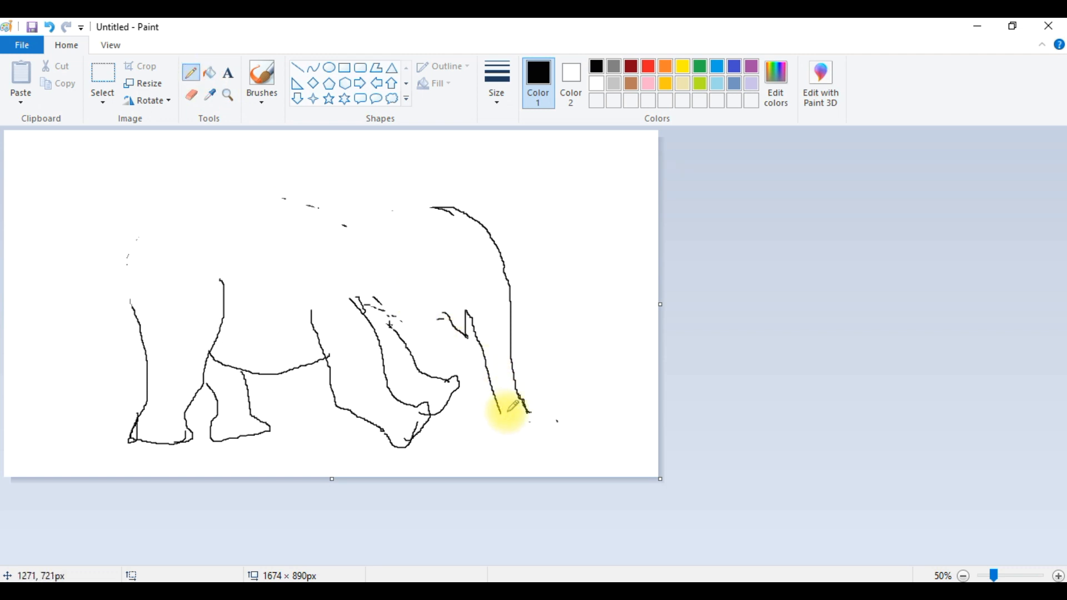
{"action": "mouse_move", "coordinate": [526, 412]}
{"action": "left_mouse_down"}
{"action": "mouse_move", "coordinate": [544, 403]}
{"action": "mouse_move", "coordinate": [532, 424]}
{"action": "mouse_move", "coordinate": [501, 417]}
{"action": "left_mouse_up"}
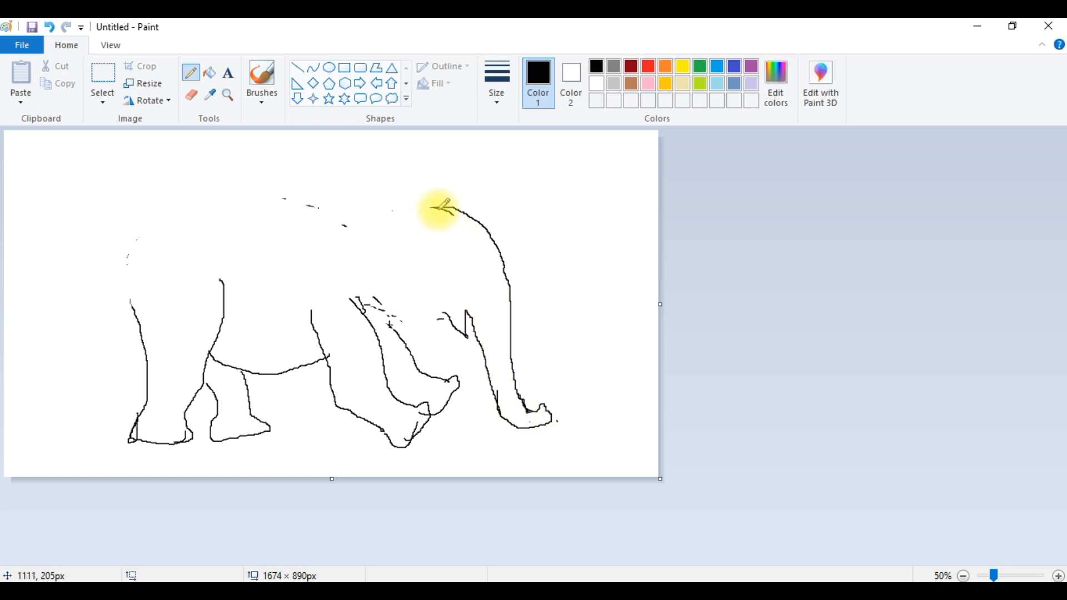
{"action": "mouse_move", "coordinate": [133, 308]}
{"action": "left_mouse_down"}
{"action": "mouse_move", "coordinate": [141, 250]}
{"action": "mouse_move", "coordinate": [203, 203]}
{"action": "mouse_move", "coordinate": [277, 197]}
{"action": "mouse_move", "coordinate": [385, 219]}
{"action": "mouse_move", "coordinate": [440, 207]}
{"action": "left_mouse_up"}
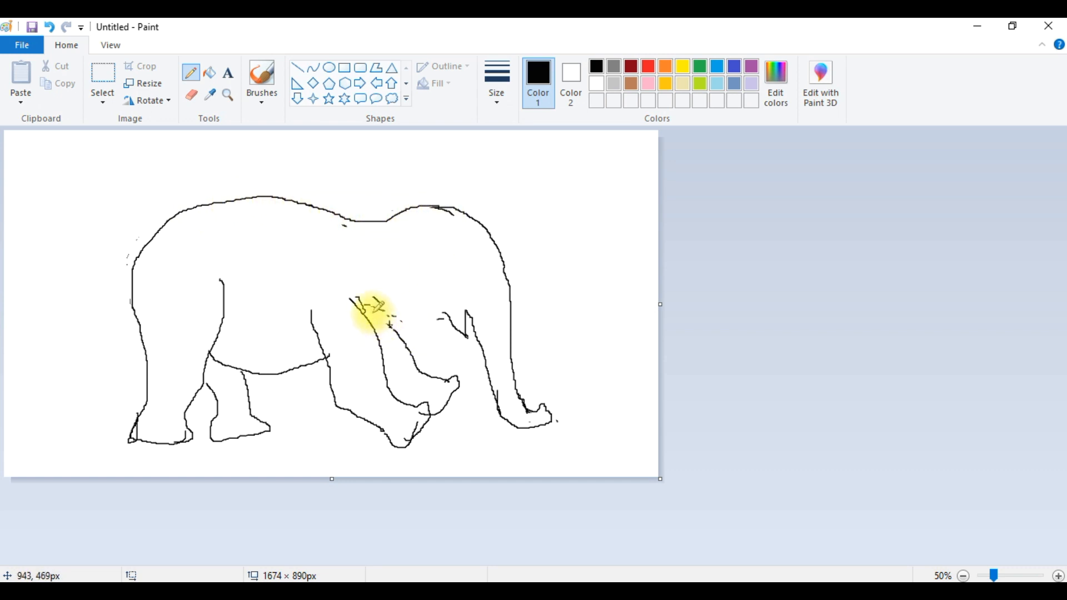
- Draw the mouth and tusk lines near the trunk and a small eye on the head with the Pencil
{"action": "left_click_drag", "start_coordinate": [360, 309], "coordinate": [436, 323]}
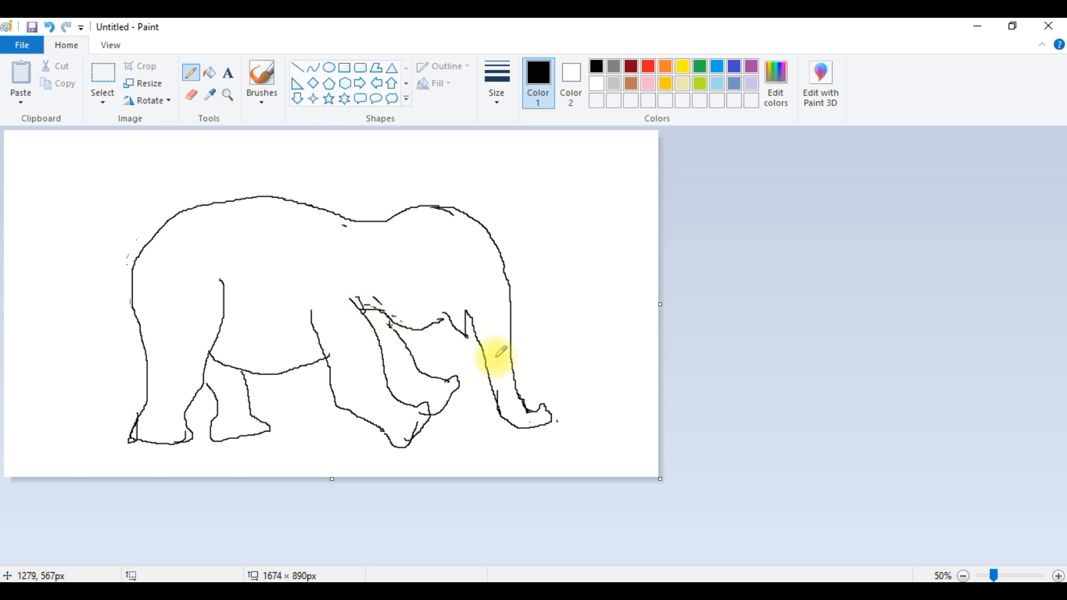
{"action": "left_click_drag", "start_coordinate": [447, 316], "coordinate": [419, 324]}
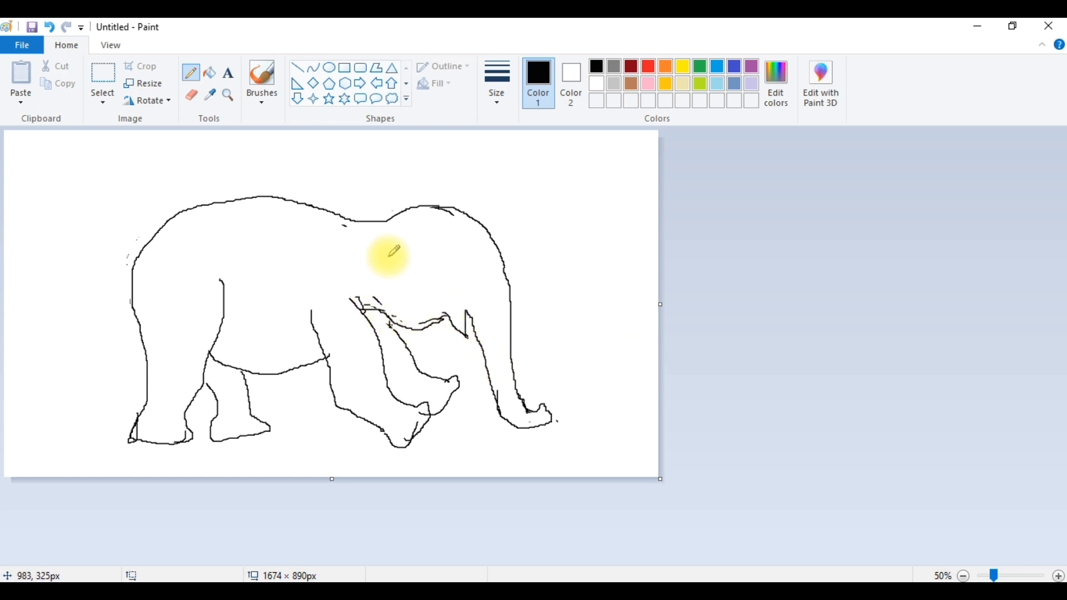
{"action": "mouse_move", "coordinate": [445, 311]}
{"action": "left_mouse_down"}
{"action": "mouse_move", "coordinate": [426, 324]}
{"action": "mouse_move", "coordinate": [446, 320]}
{"action": "left_mouse_up"}
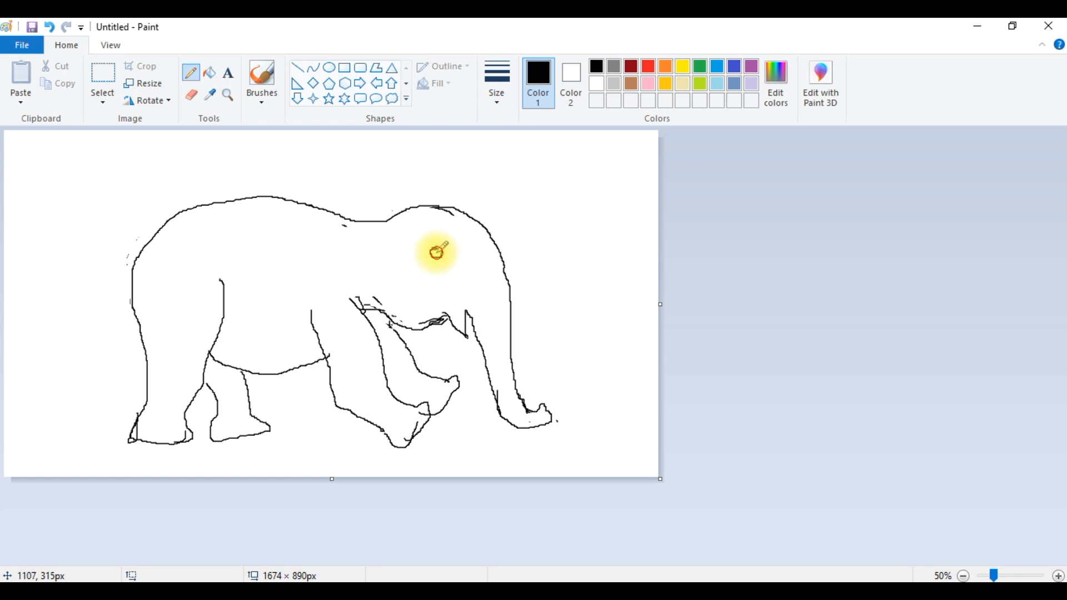
{"action": "left_click_drag", "start_coordinate": [437, 250], "coordinate": [436, 250]}
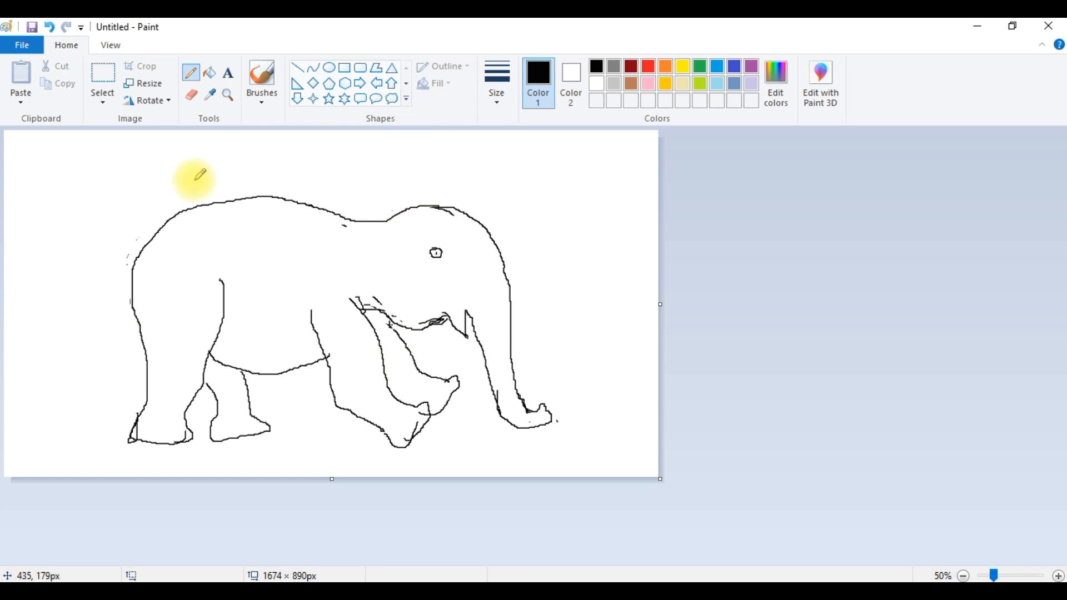
- Choose the Airbrush at the largest size and spray shading across the elephant's back and body
{"action": "left_click", "coordinate": [266, 101]}
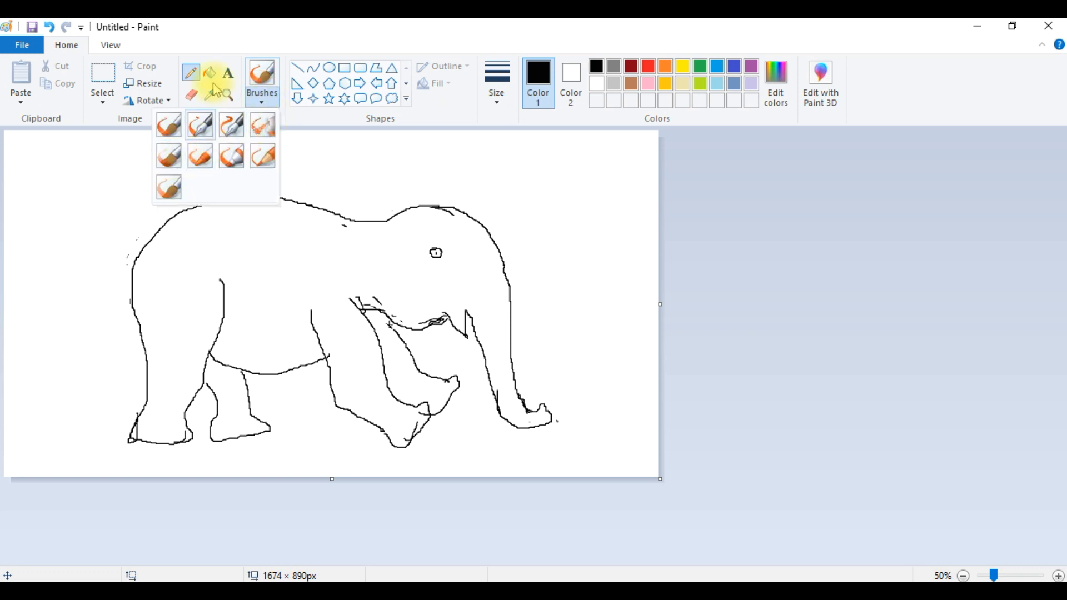
{"action": "left_click", "coordinate": [267, 136]}
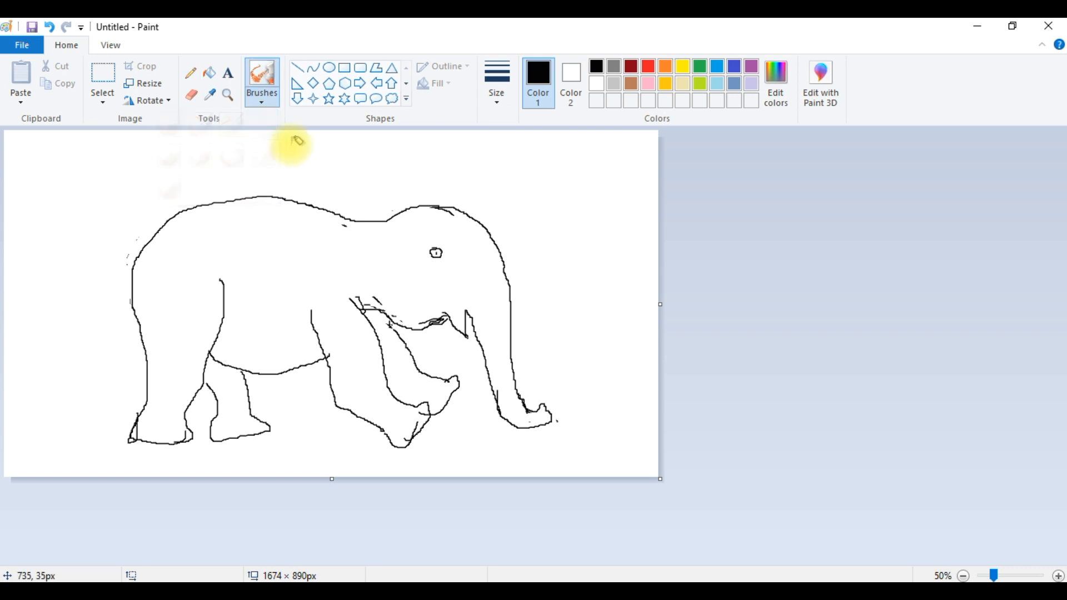
{"action": "left_click", "coordinate": [258, 99]}
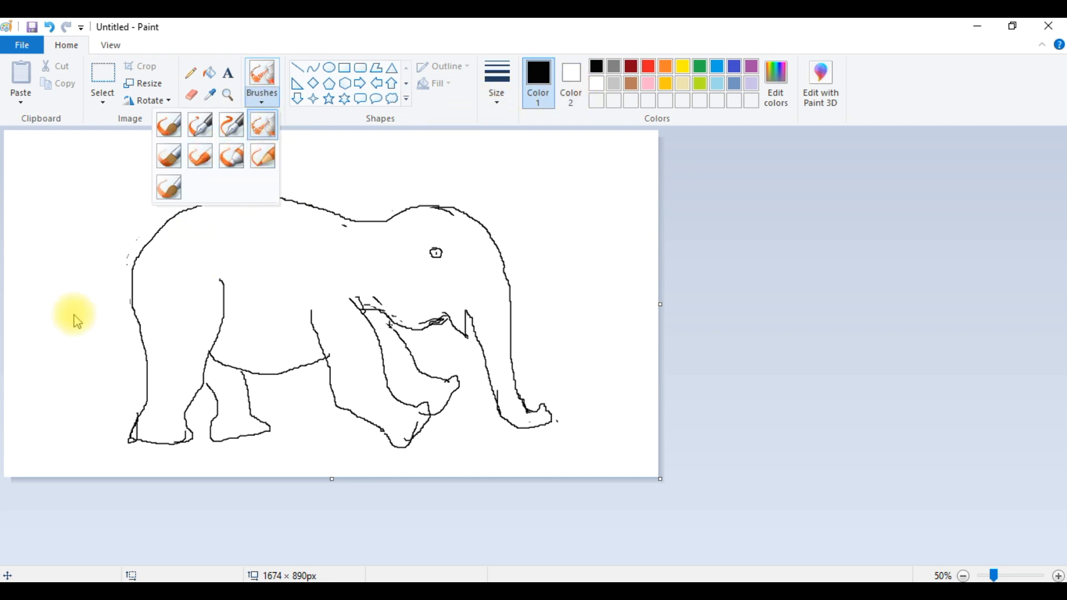
{"action": "left_click", "coordinate": [148, 278]}
{"action": "left_click_drag", "start_coordinate": [145, 279], "coordinate": [170, 242]}
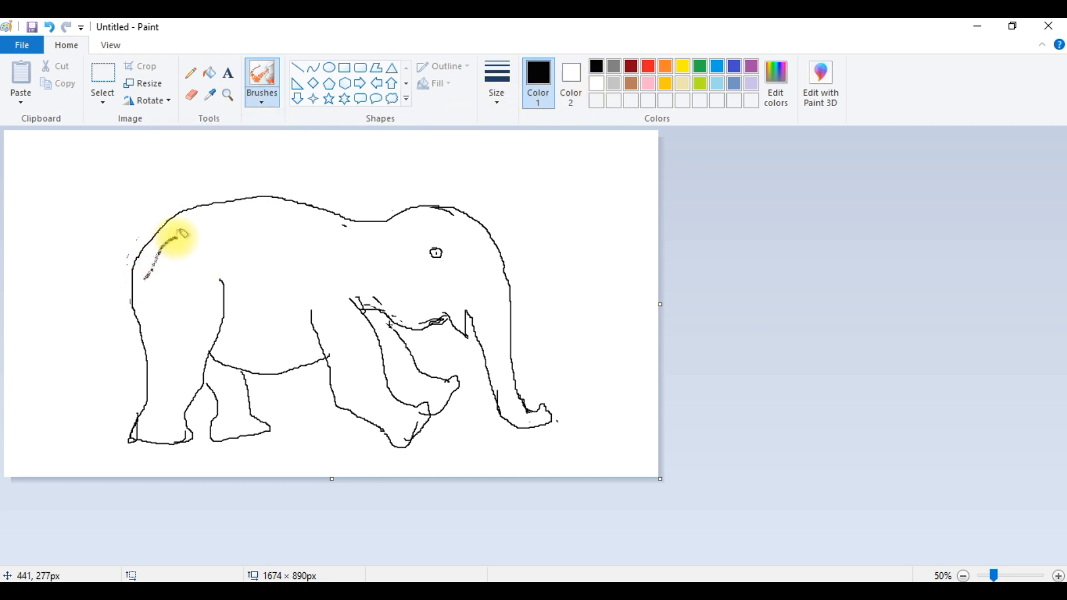
{"action": "left_click", "coordinate": [492, 102]}
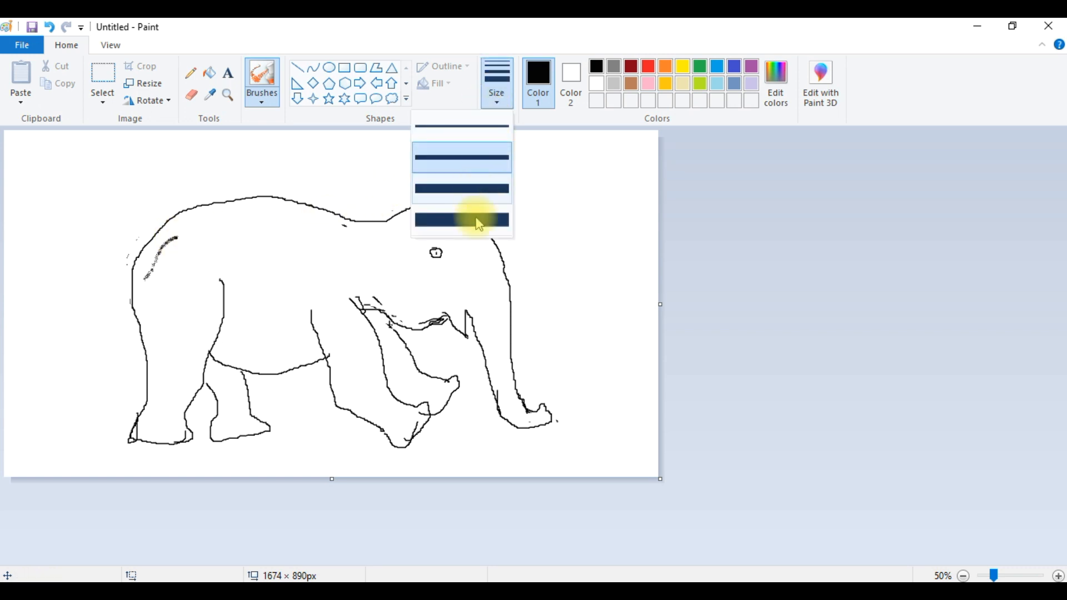
{"action": "left_click", "coordinate": [479, 222]}
{"action": "mouse_move", "coordinate": [146, 284]}
{"action": "left_mouse_down"}
{"action": "mouse_move", "coordinate": [186, 233]}
{"action": "mouse_move", "coordinate": [245, 224]}
{"action": "mouse_move", "coordinate": [166, 259]}
{"action": "mouse_move", "coordinate": [196, 229]}
{"action": "mouse_move", "coordinate": [173, 281]}
{"action": "mouse_move", "coordinate": [256, 237]}
{"action": "mouse_move", "coordinate": [206, 230]}
{"action": "mouse_move", "coordinate": [173, 243]}
{"action": "mouse_move", "coordinate": [219, 216]}
{"action": "mouse_move", "coordinate": [300, 201]}
{"action": "mouse_move", "coordinate": [216, 226]}
{"action": "mouse_move", "coordinate": [328, 220]}
{"action": "mouse_move", "coordinate": [362, 238]}
{"action": "mouse_move", "coordinate": [265, 228]}
{"action": "mouse_move", "coordinate": [293, 235]}
{"action": "mouse_move", "coordinate": [227, 263]}
{"action": "mouse_move", "coordinate": [320, 278]}
{"action": "mouse_move", "coordinate": [272, 318]}
{"action": "mouse_move", "coordinate": [257, 300]}
{"action": "mouse_move", "coordinate": [278, 291]}
{"action": "mouse_move", "coordinate": [268, 266]}
{"action": "left_mouse_up"}
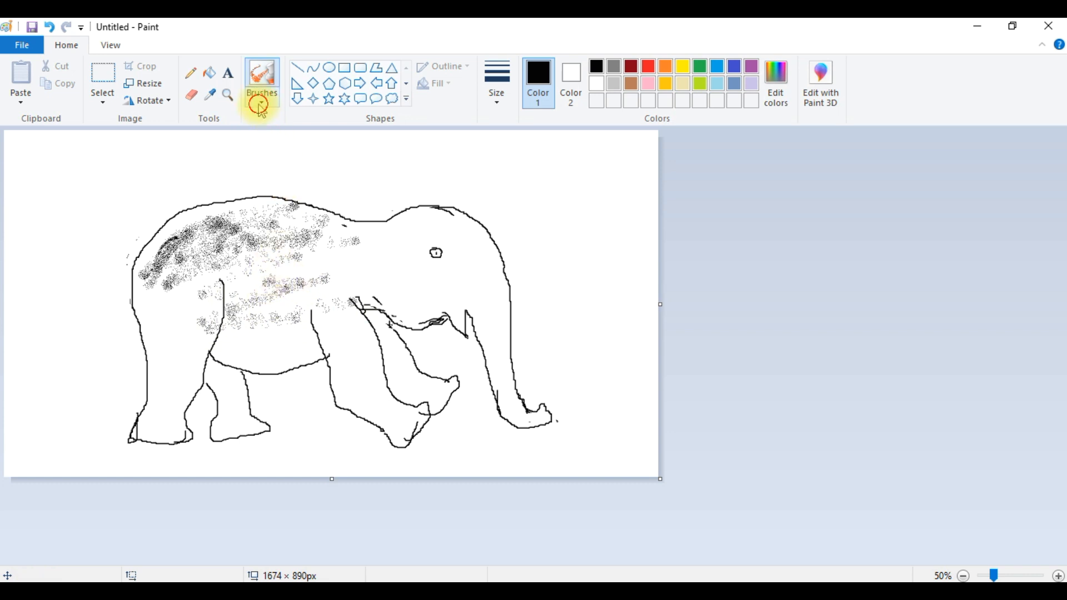
- Continue airbrushing texture over the head, trunk and legs of the elephant
{"action": "left_click", "coordinate": [262, 102]}
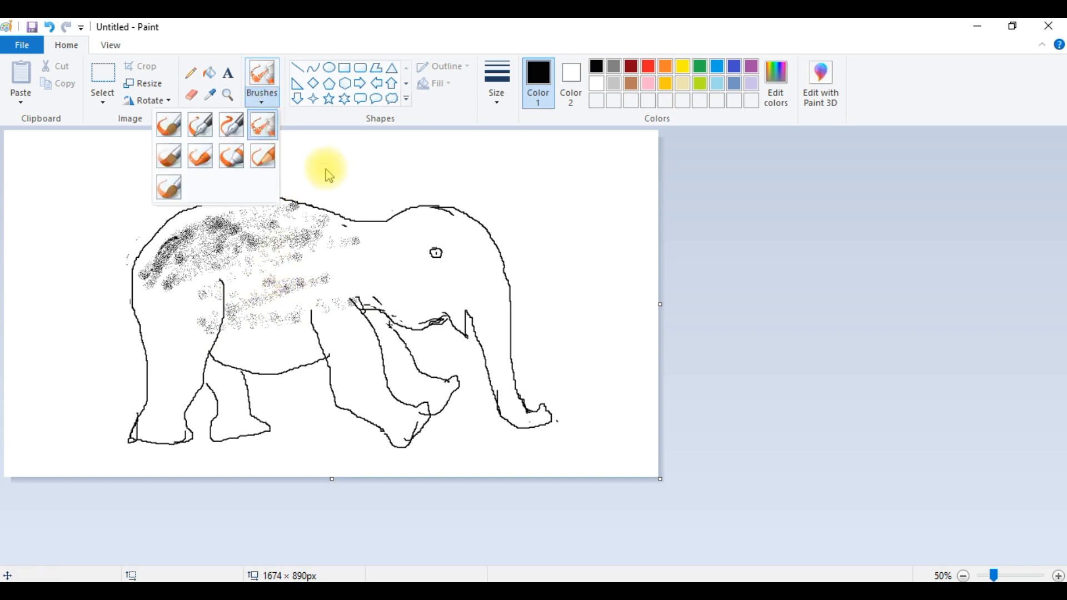
{"action": "left_click", "coordinate": [289, 293]}
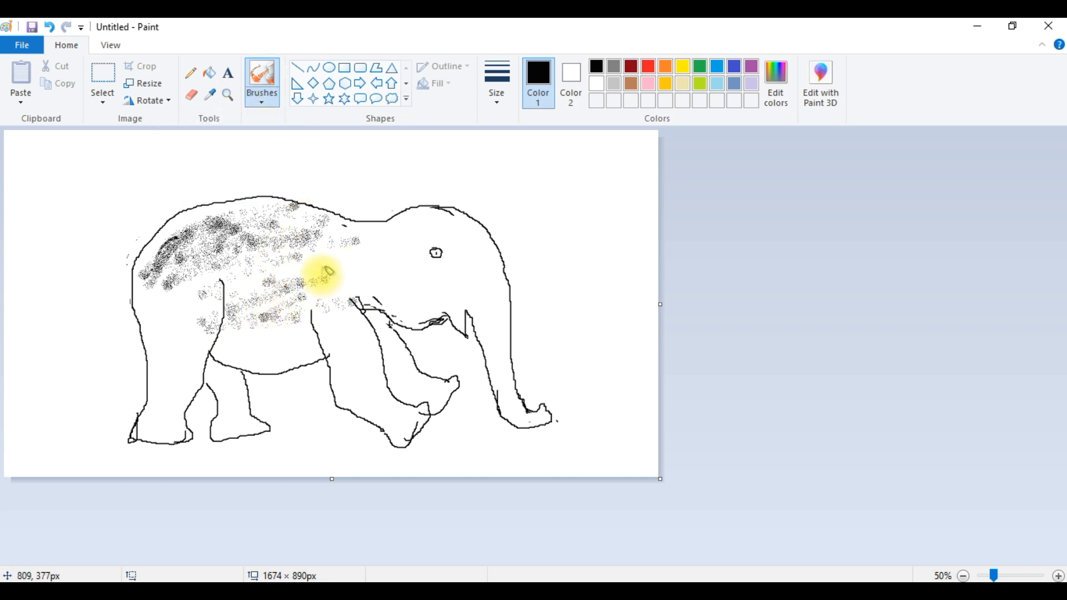
{"action": "left_click", "coordinate": [499, 96]}
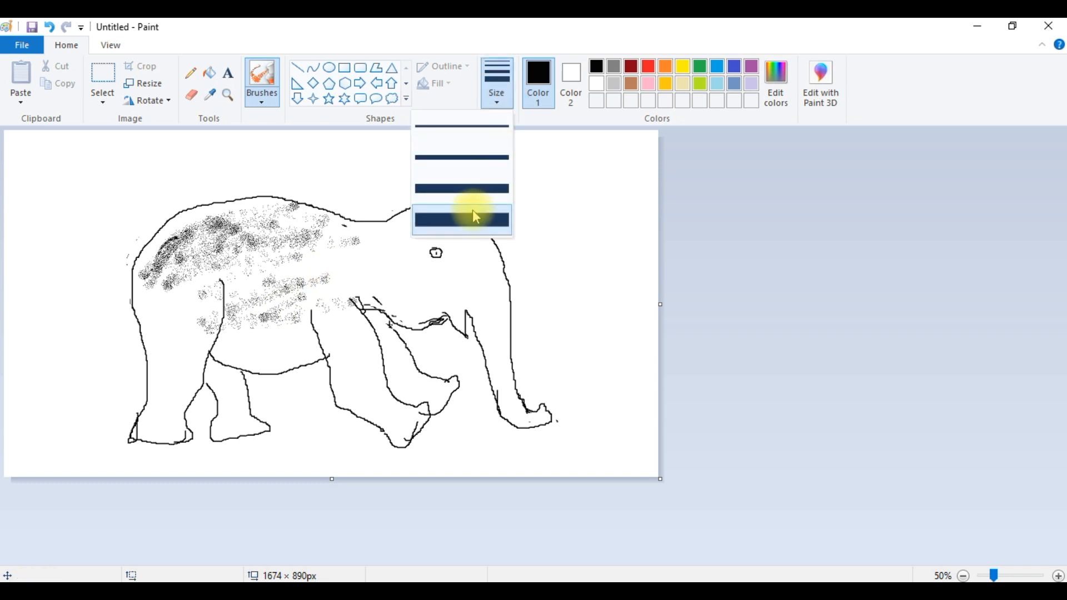
{"action": "left_click", "coordinate": [460, 219]}
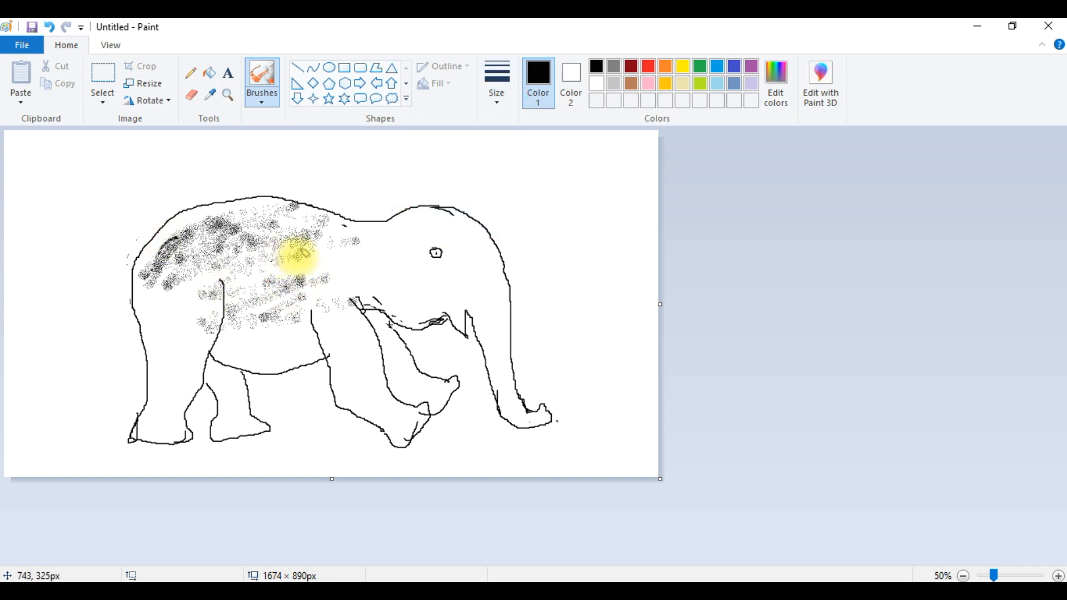
{"action": "mouse_move", "coordinate": [322, 272]}
{"action": "left_mouse_down"}
{"action": "mouse_move", "coordinate": [85, 317]}
{"action": "mouse_move", "coordinate": [148, 326]}
{"action": "mouse_move", "coordinate": [185, 309]}
{"action": "mouse_move", "coordinate": [218, 251]}
{"action": "mouse_move", "coordinate": [167, 417]}
{"action": "mouse_move", "coordinate": [161, 382]}
{"action": "mouse_move", "coordinate": [173, 357]}
{"action": "mouse_move", "coordinate": [275, 358]}
{"action": "mouse_move", "coordinate": [286, 328]}
{"action": "mouse_move", "coordinate": [308, 347]}
{"action": "mouse_move", "coordinate": [382, 261]}
{"action": "mouse_move", "coordinate": [358, 247]}
{"action": "mouse_move", "coordinate": [374, 232]}
{"action": "mouse_move", "coordinate": [341, 274]}
{"action": "left_mouse_up"}
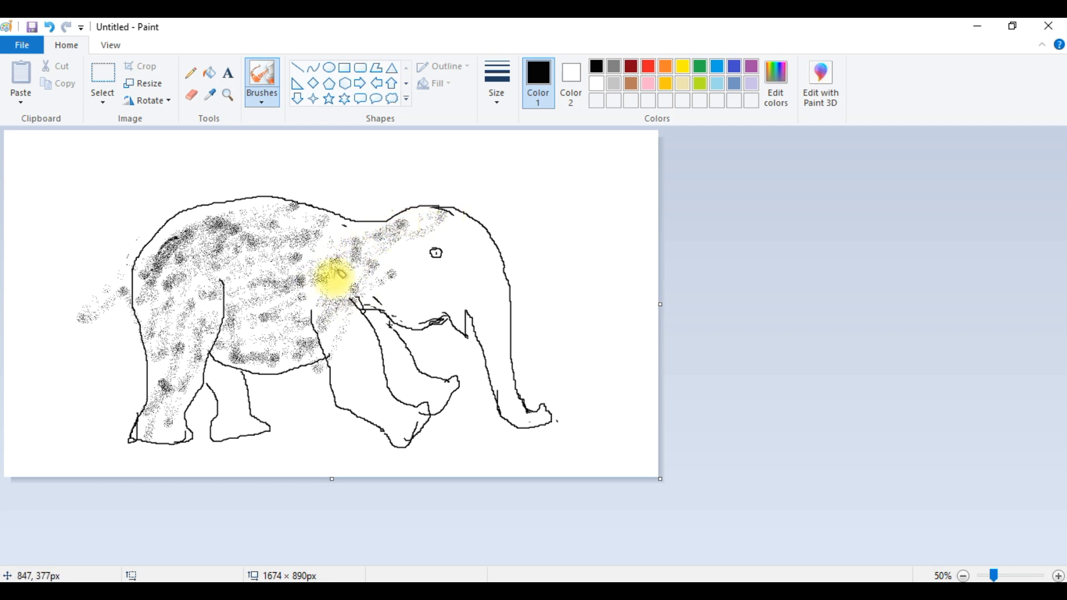
{"action": "mouse_move", "coordinate": [328, 238]}
{"action": "left_mouse_down"}
{"action": "mouse_move", "coordinate": [240, 212]}
{"action": "mouse_move", "coordinate": [196, 215]}
{"action": "mouse_move", "coordinate": [151, 244]}
{"action": "mouse_move", "coordinate": [232, 205]}
{"action": "mouse_move", "coordinate": [333, 207]}
{"action": "mouse_move", "coordinate": [351, 221]}
{"action": "mouse_move", "coordinate": [287, 211]}
{"action": "mouse_move", "coordinate": [382, 221]}
{"action": "mouse_move", "coordinate": [408, 254]}
{"action": "mouse_move", "coordinate": [294, 277]}
{"action": "mouse_move", "coordinate": [370, 416]}
{"action": "mouse_move", "coordinate": [385, 424]}
{"action": "mouse_move", "coordinate": [354, 374]}
{"action": "mouse_move", "coordinate": [344, 326]}
{"action": "mouse_move", "coordinate": [393, 392]}
{"action": "mouse_move", "coordinate": [356, 324]}
{"action": "mouse_move", "coordinate": [413, 414]}
{"action": "mouse_move", "coordinate": [424, 417]}
{"action": "mouse_move", "coordinate": [390, 331]}
{"action": "mouse_move", "coordinate": [416, 387]}
{"action": "mouse_move", "coordinate": [380, 322]}
{"action": "mouse_move", "coordinate": [429, 389]}
{"action": "left_mouse_up"}
{"action": "mouse_move", "coordinate": [422, 290]}
{"action": "left_mouse_down"}
{"action": "mouse_move", "coordinate": [414, 309]}
{"action": "mouse_move", "coordinate": [445, 300]}
{"action": "mouse_move", "coordinate": [427, 271]}
{"action": "mouse_move", "coordinate": [447, 274]}
{"action": "mouse_move", "coordinate": [422, 256]}
{"action": "mouse_move", "coordinate": [434, 264]}
{"action": "mouse_move", "coordinate": [454, 243]}
{"action": "mouse_move", "coordinate": [485, 236]}
{"action": "mouse_move", "coordinate": [434, 209]}
{"action": "mouse_move", "coordinate": [491, 263]}
{"action": "mouse_move", "coordinate": [483, 241]}
{"action": "mouse_move", "coordinate": [512, 296]}
{"action": "mouse_move", "coordinate": [471, 278]}
{"action": "mouse_move", "coordinate": [463, 290]}
{"action": "mouse_move", "coordinate": [498, 293]}
{"action": "mouse_move", "coordinate": [484, 335]}
{"action": "mouse_move", "coordinate": [519, 360]}
{"action": "mouse_move", "coordinate": [504, 359]}
{"action": "mouse_move", "coordinate": [503, 343]}
{"action": "mouse_move", "coordinate": [525, 418]}
{"action": "left_mouse_up"}
{"action": "mouse_move", "coordinate": [222, 367]}
{"action": "left_mouse_down"}
{"action": "mouse_move", "coordinate": [234, 413]}
{"action": "mouse_move", "coordinate": [213, 378]}
{"action": "mouse_move", "coordinate": [239, 391]}
{"action": "mouse_move", "coordinate": [244, 379]}
{"action": "mouse_move", "coordinate": [255, 418]}
{"action": "mouse_move", "coordinate": [231, 434]}
{"action": "mouse_move", "coordinate": [230, 404]}
{"action": "mouse_move", "coordinate": [226, 423]}
{"action": "mouse_move", "coordinate": [251, 421]}
{"action": "mouse_move", "coordinate": [230, 435]}
{"action": "mouse_move", "coordinate": [267, 426]}
{"action": "left_mouse_up"}
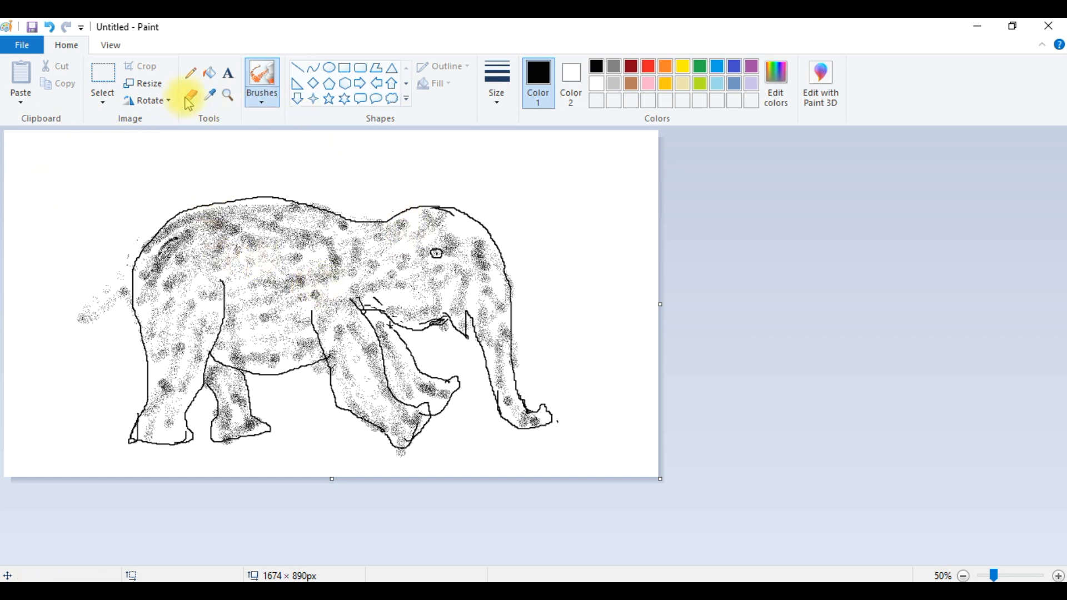
- Fill the background around the elephant with turquoise using the Fill tool, undoing a first attempt
{"action": "left_click", "coordinate": [213, 80]}
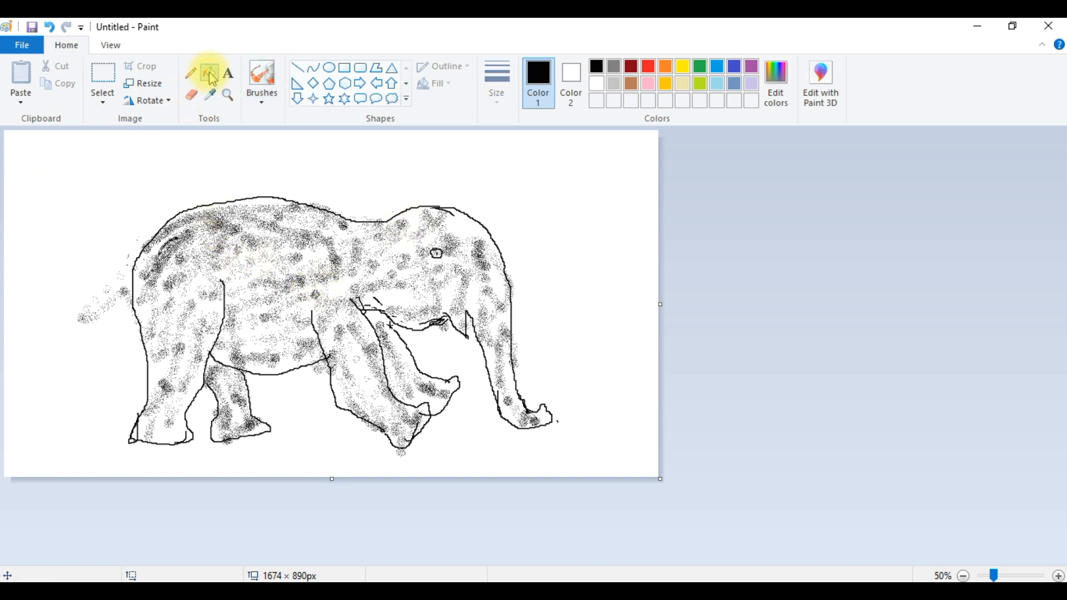
{"action": "left_click", "coordinate": [724, 73]}
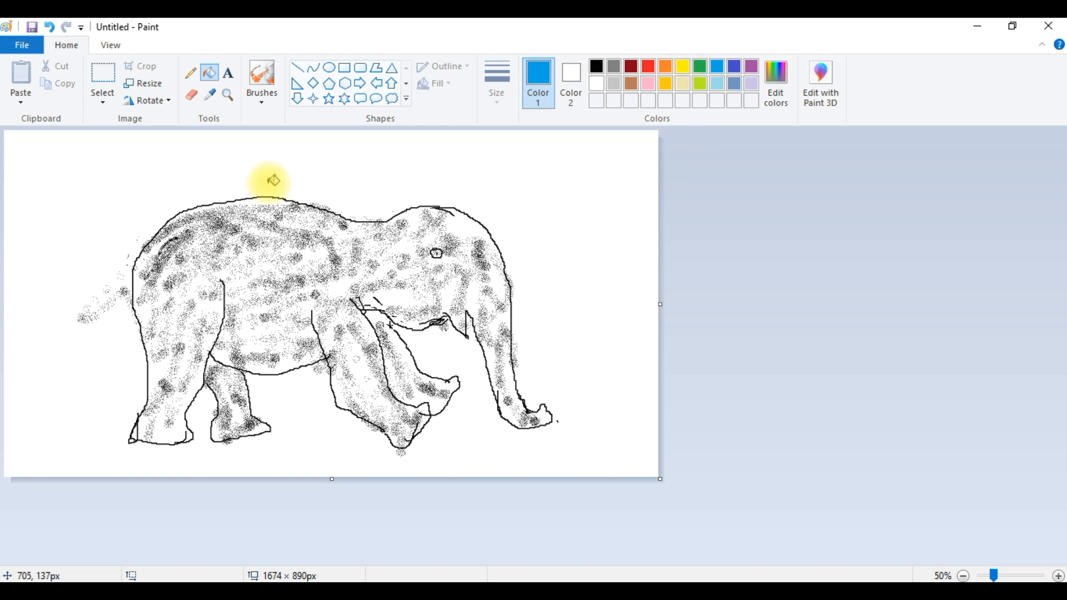
{"action": "left_click", "coordinate": [210, 154]}
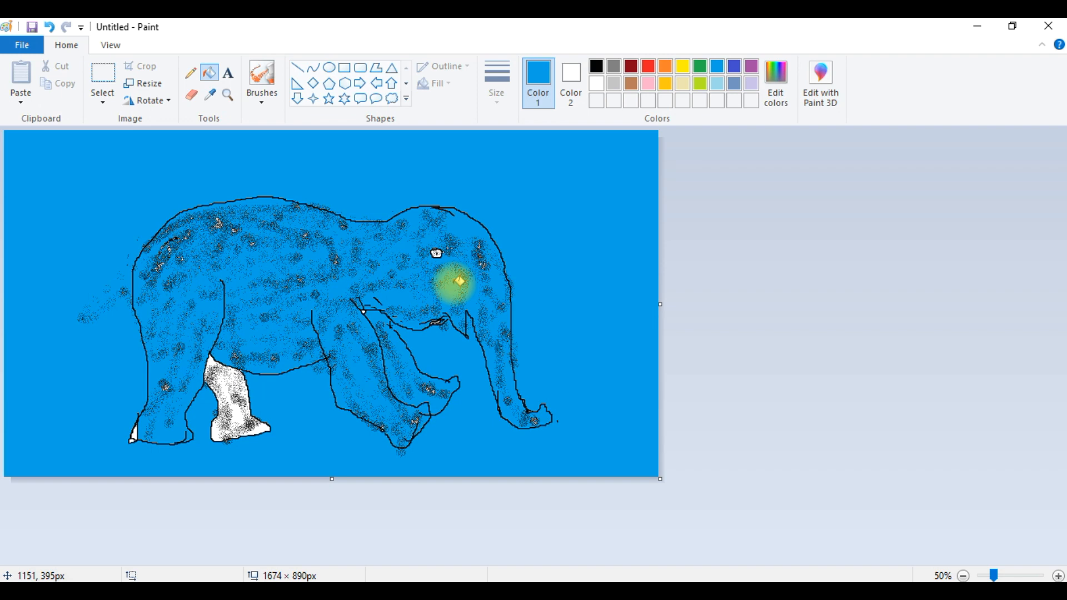
{"action": "key", "text": "ctrl+z"}
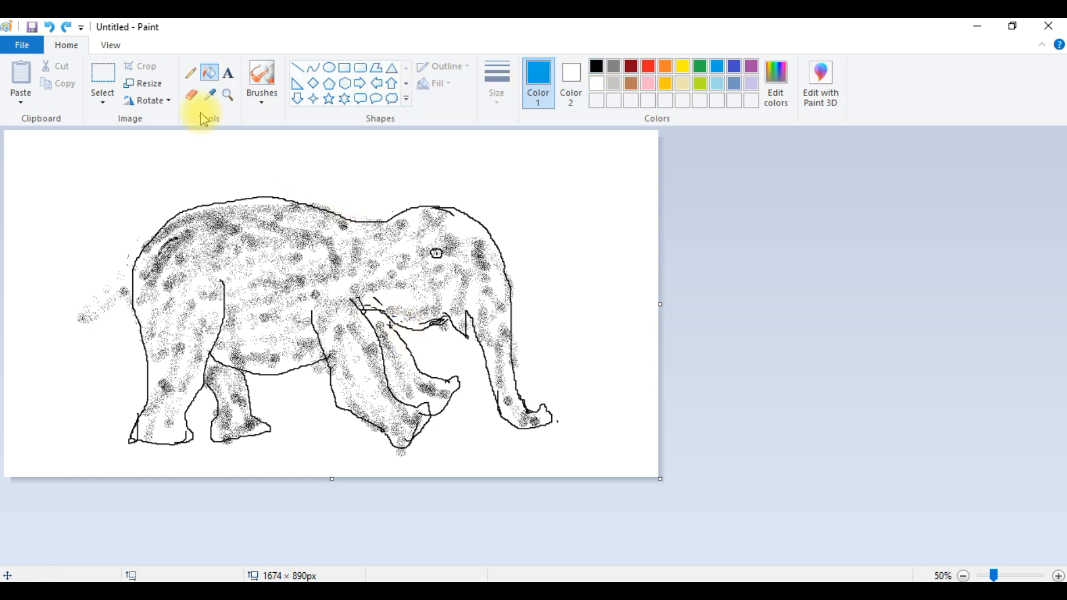
{"action": "left_click", "coordinate": [189, 75]}
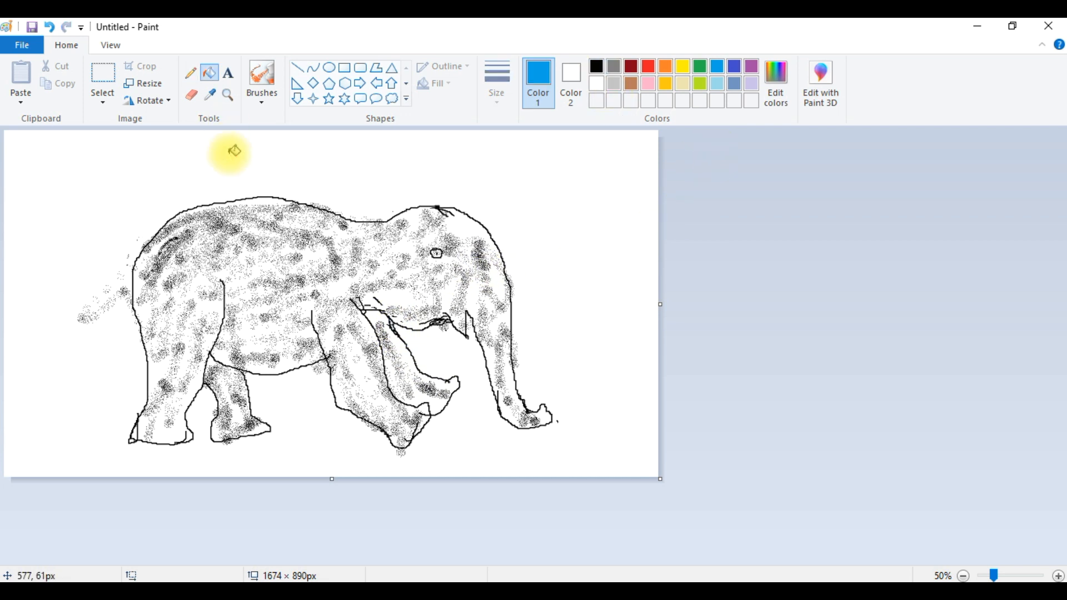
{"action": "left_click", "coordinate": [210, 73]}
{"action": "left_click", "coordinate": [237, 153]}
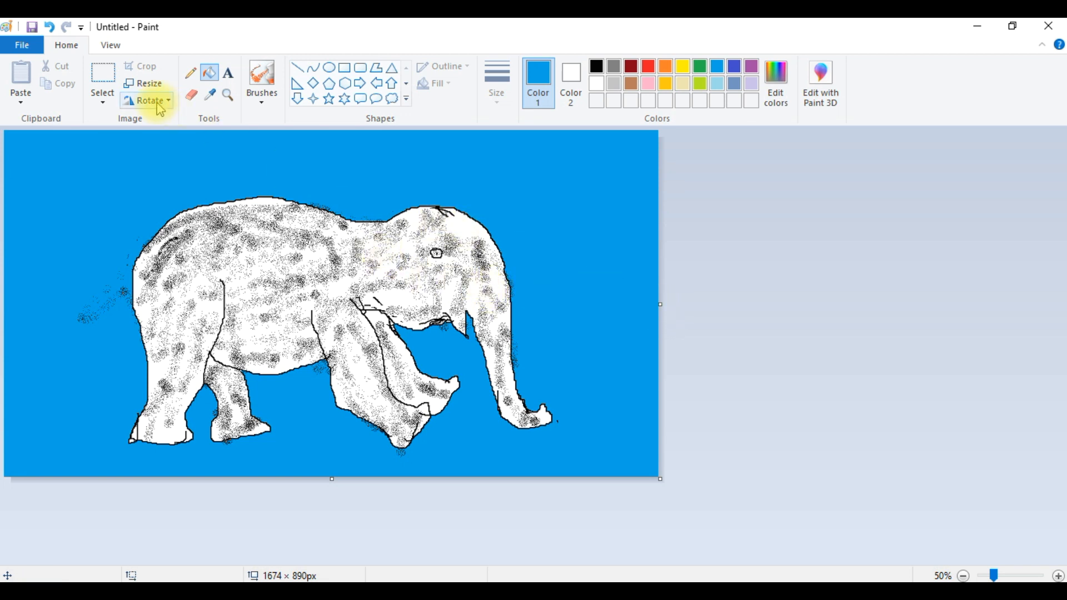
- Draw a white ellipse about 157 × 143 px near the canvas's top-right corner as a sun
{"action": "left_click", "coordinate": [331, 70]}
{"action": "left_click_drag", "start_coordinate": [551, 166], "coordinate": [609, 223]}
{"action": "left_click", "coordinate": [601, 83]}
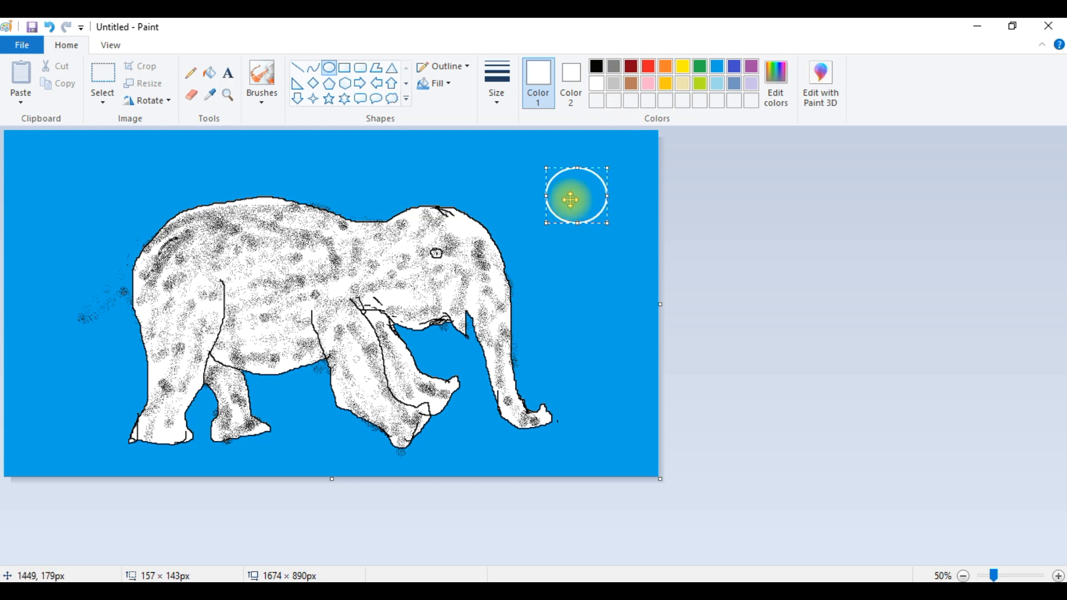
{"action": "left_click", "coordinate": [705, 187]}
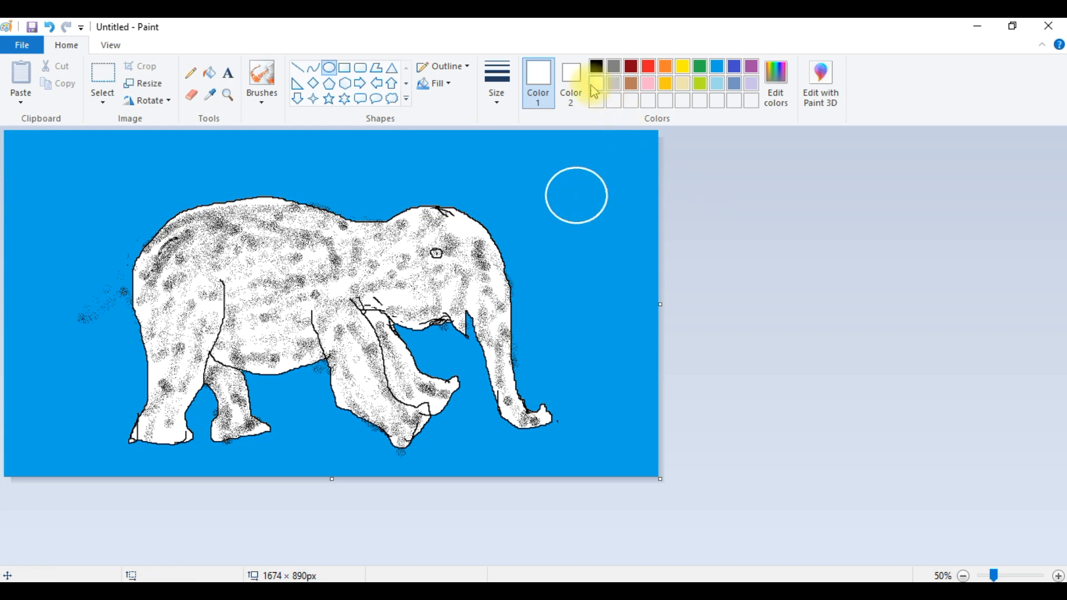
- Fill the sun ellipse with yellow using the Fill tool
{"action": "left_click", "coordinate": [687, 65]}
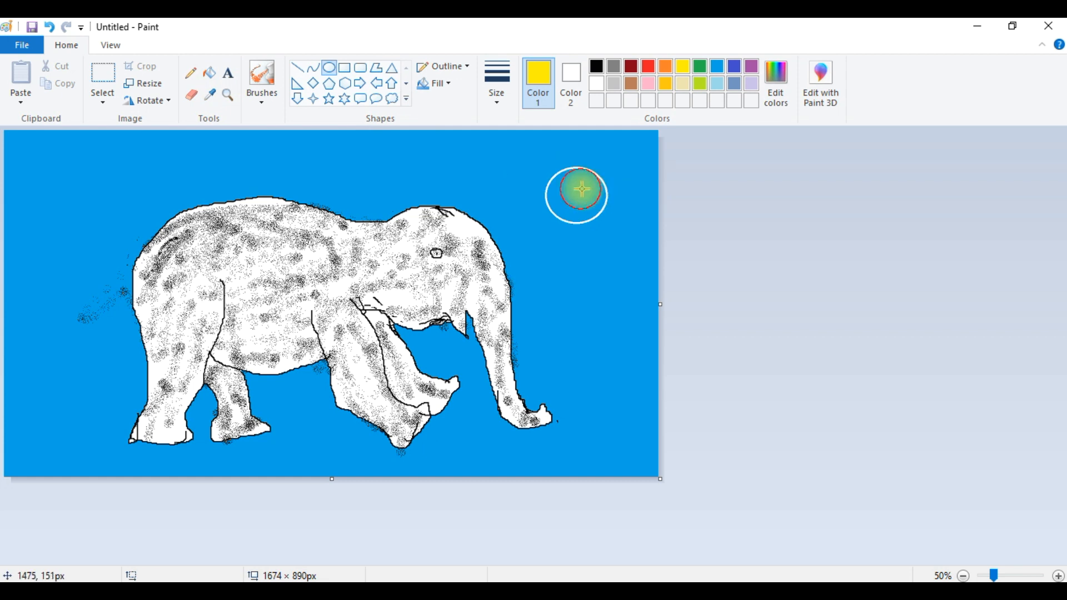
{"action": "left_click", "coordinate": [210, 73]}
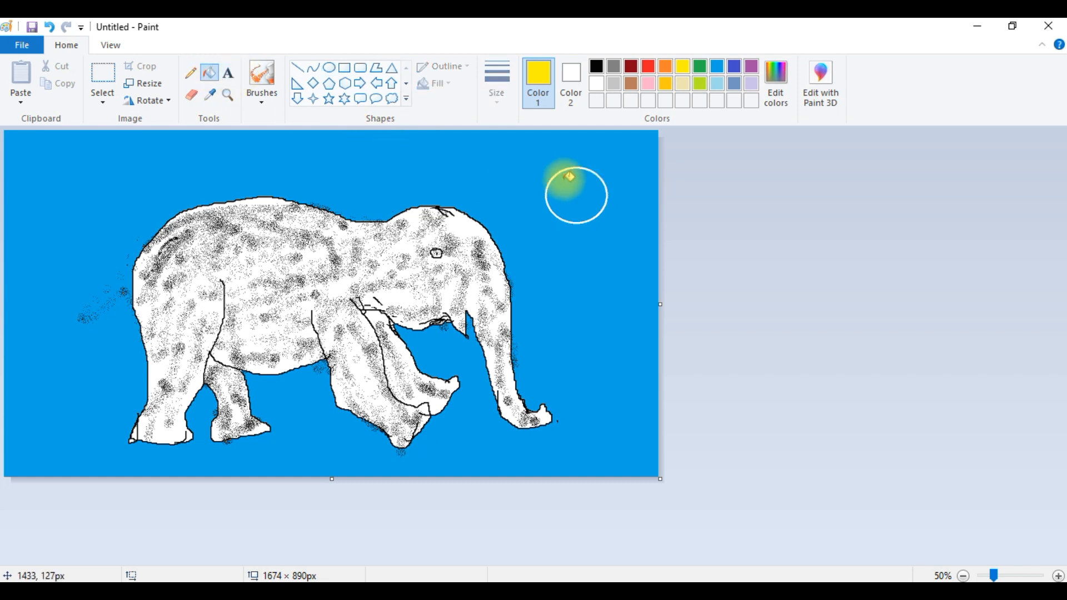
{"action": "left_click", "coordinate": [573, 184]}
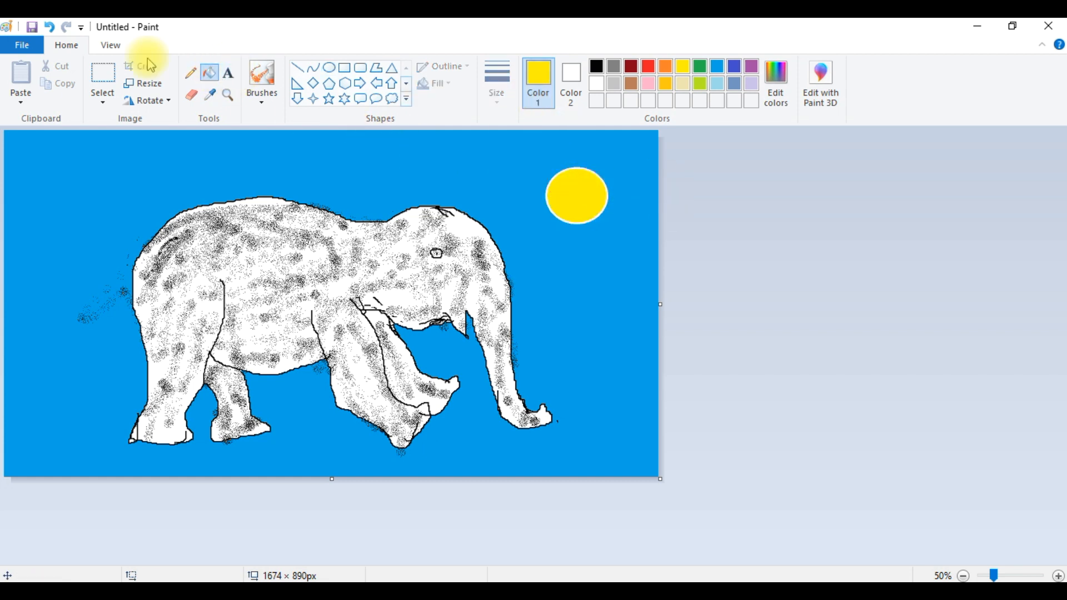
{"action": "scroll", "coordinate": [358, 94], "scroll_direction": "down", "scroll_amount": 1}
{"action": "scroll", "coordinate": [357, 95], "scroll_direction": "up", "scroll_amount": 1}
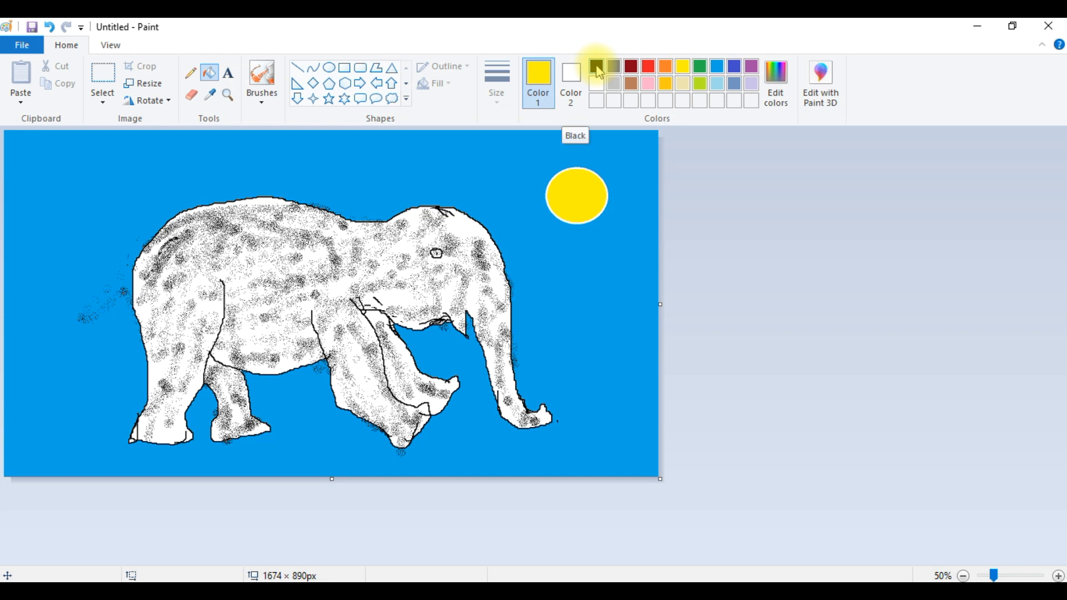
- Sketch a wavy white Pencil line from the canvas's left edge to the sun, and undo it
{"action": "left_click", "coordinate": [595, 104]}
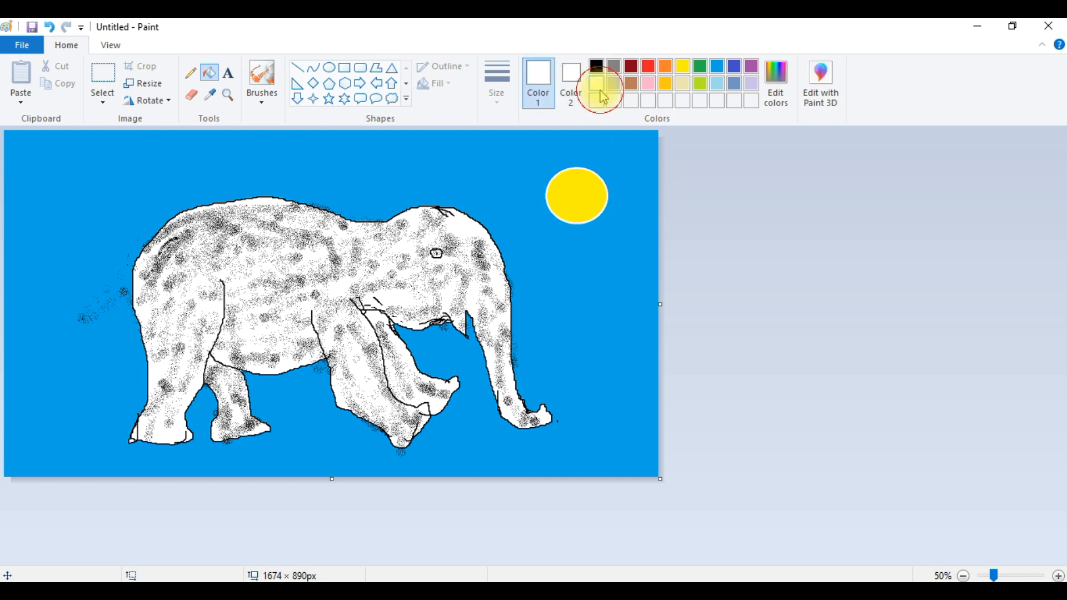
{"action": "left_click", "coordinate": [194, 78]}
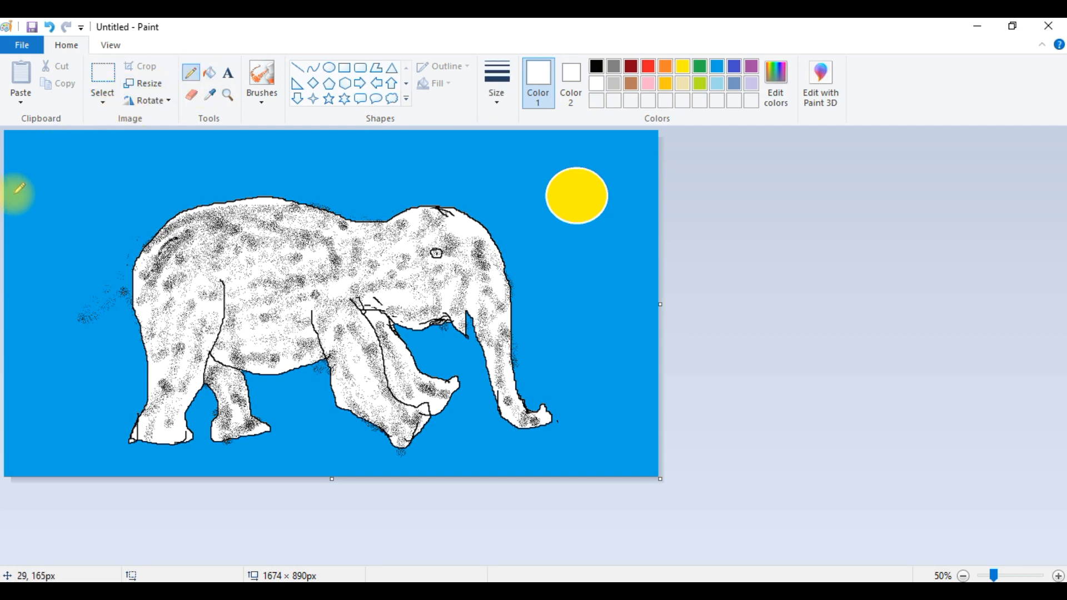
{"action": "mouse_move", "coordinate": [7, 208]}
{"action": "left_mouse_down"}
{"action": "mouse_move", "coordinate": [120, 148]}
{"action": "mouse_move", "coordinate": [170, 149]}
{"action": "mouse_move", "coordinate": [268, 180]}
{"action": "mouse_move", "coordinate": [401, 147]}
{"action": "mouse_move", "coordinate": [539, 196]}
{"action": "left_mouse_up"}
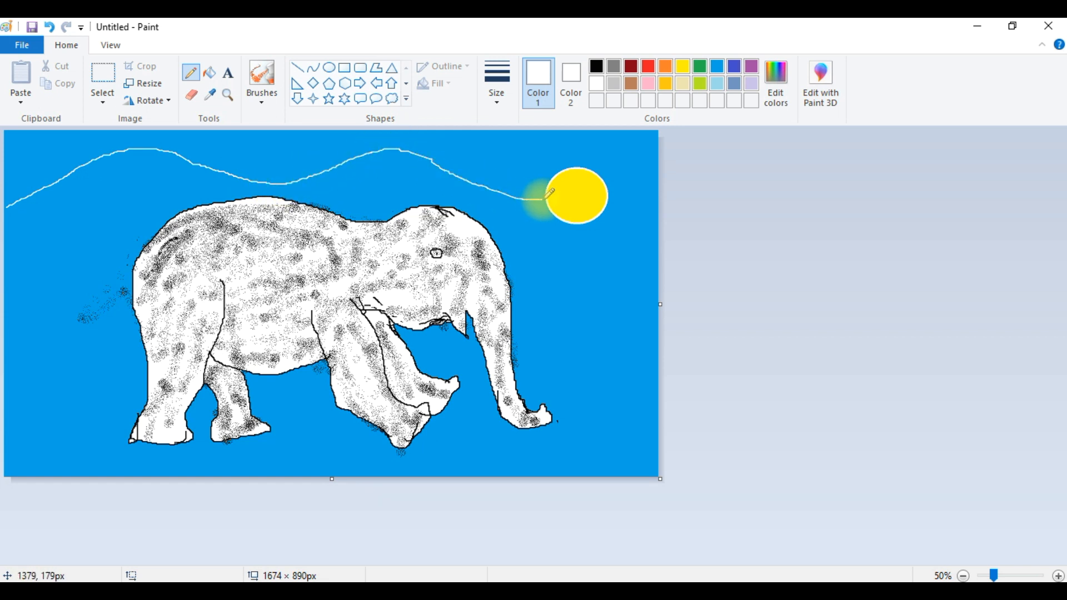
{"action": "left_click", "coordinate": [609, 186]}
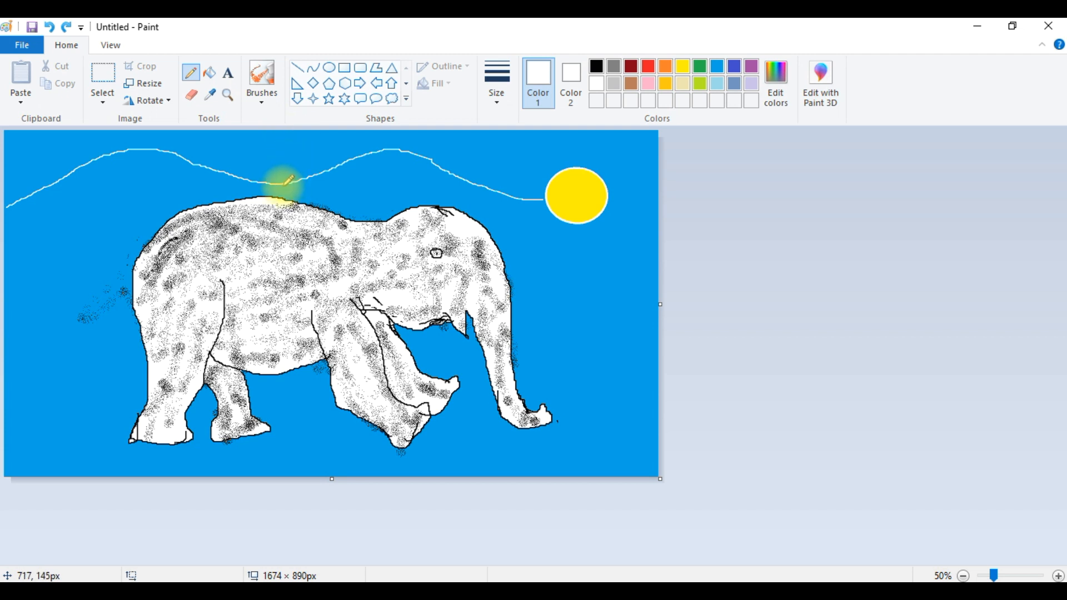
{"action": "left_click", "coordinate": [245, 231]}
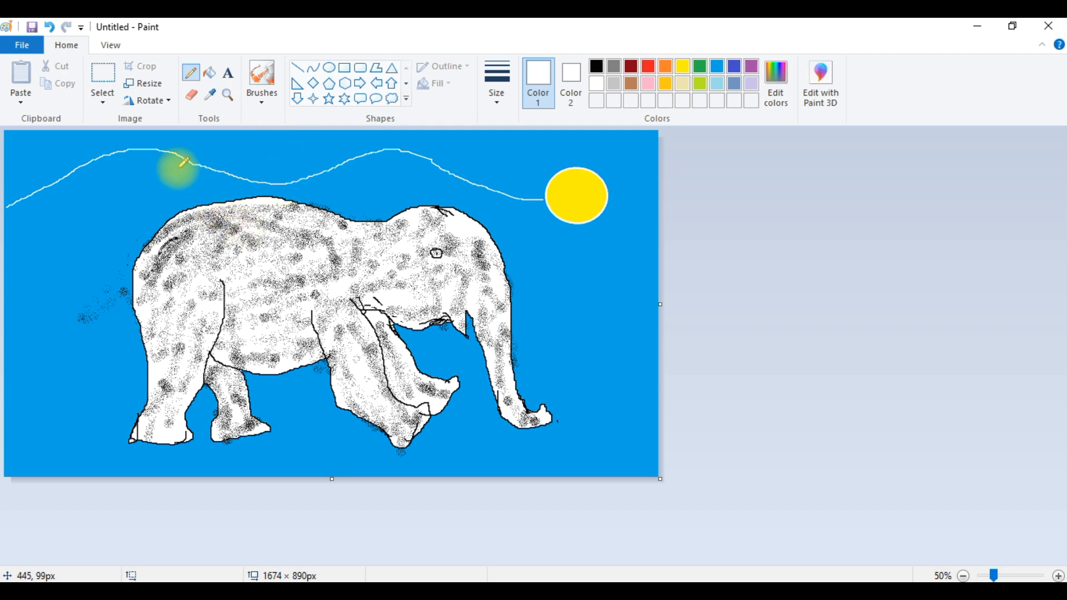
{"action": "key", "text": "ctrl+z"}
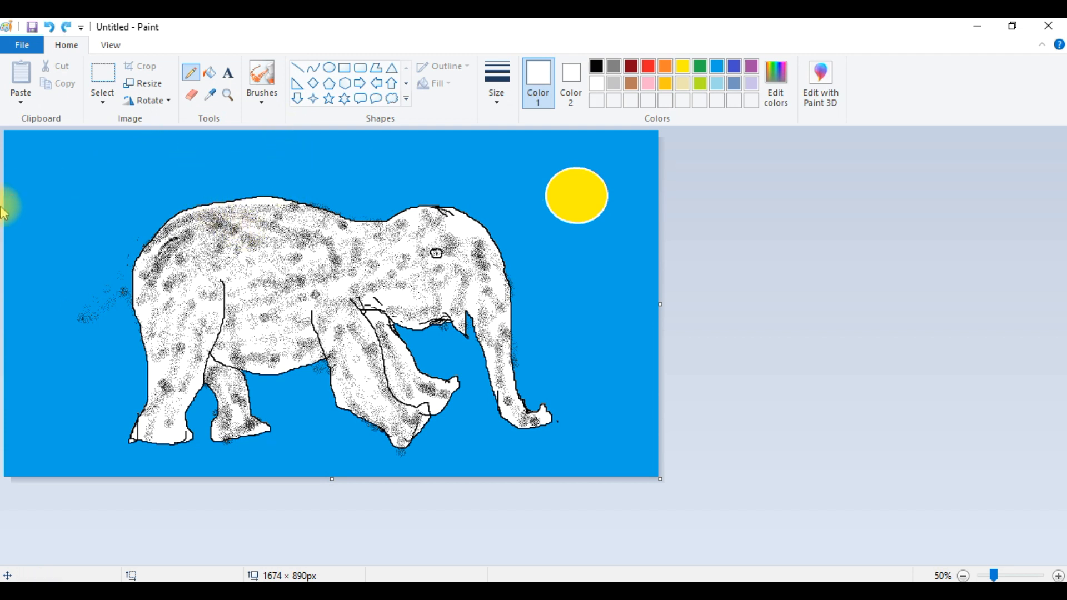
- Draw white Pencil outlines of a hill and a horizon line on each side of the elephant
{"action": "mouse_move", "coordinate": [8, 258]}
{"action": "left_mouse_down"}
{"action": "mouse_move", "coordinate": [107, 220]}
{"action": "mouse_move", "coordinate": [159, 228]}
{"action": "left_mouse_up"}
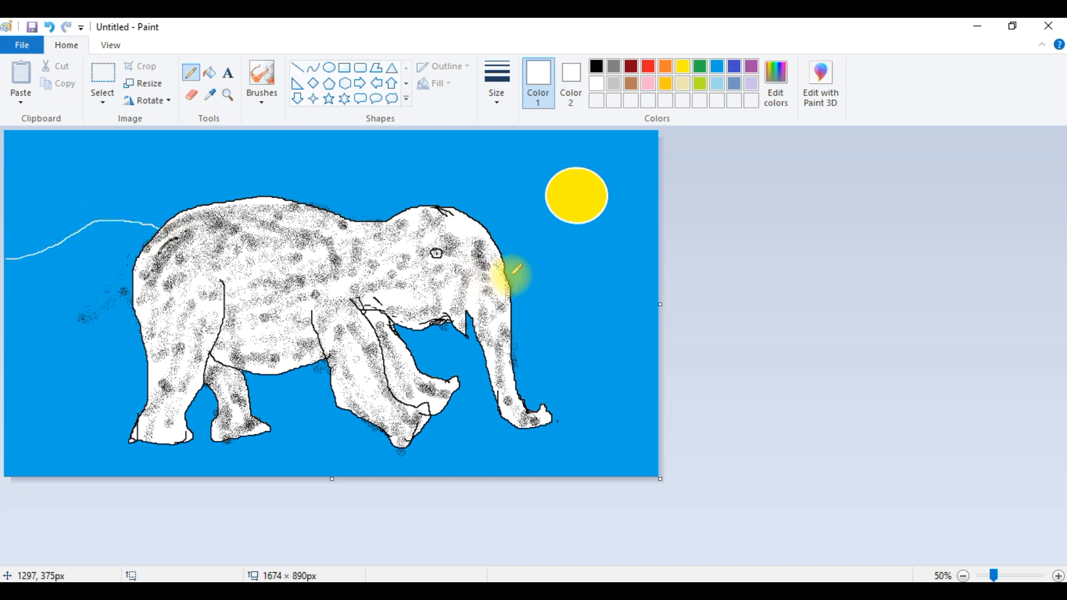
{"action": "mouse_move", "coordinate": [508, 267]}
{"action": "left_mouse_down"}
{"action": "mouse_move", "coordinate": [557, 240]}
{"action": "mouse_move", "coordinate": [664, 269]}
{"action": "left_mouse_up"}
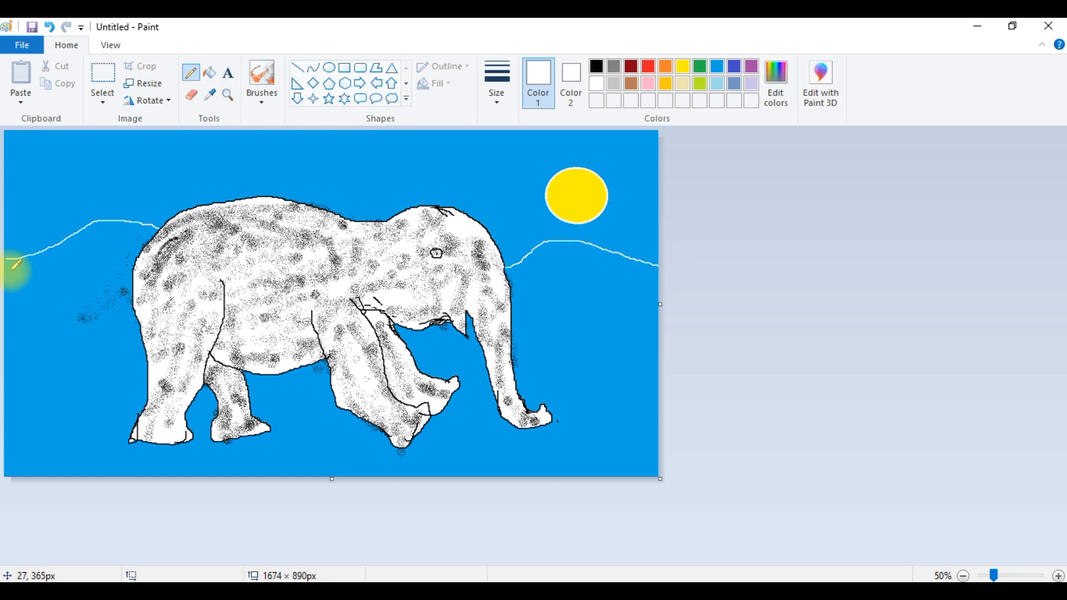
{"action": "left_click_drag", "start_coordinate": [9, 263], "coordinate": [129, 275]}
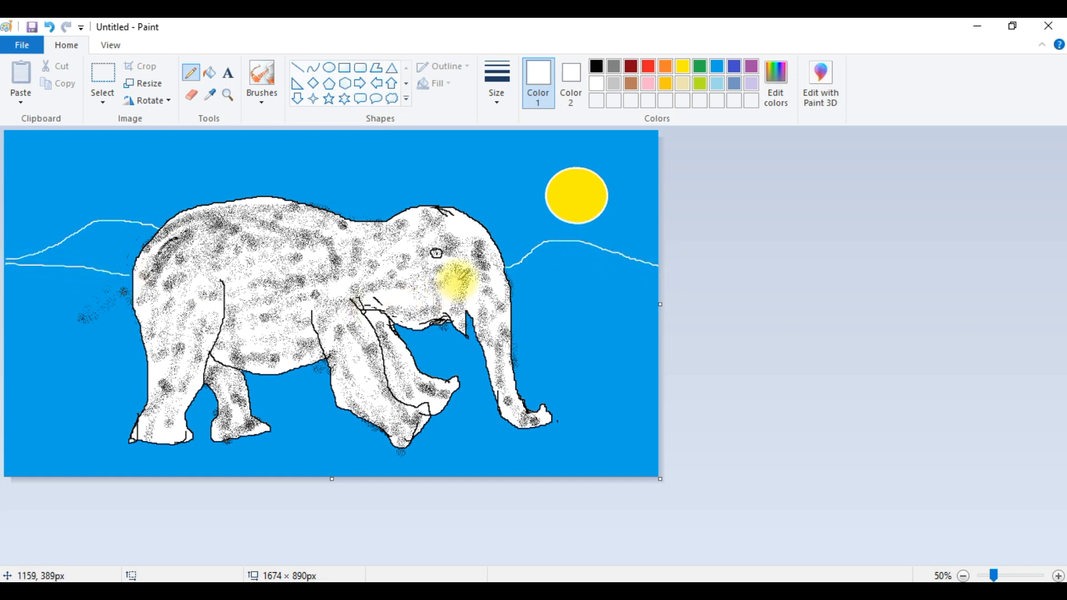
{"action": "left_click_drag", "start_coordinate": [511, 289], "coordinate": [656, 295]}
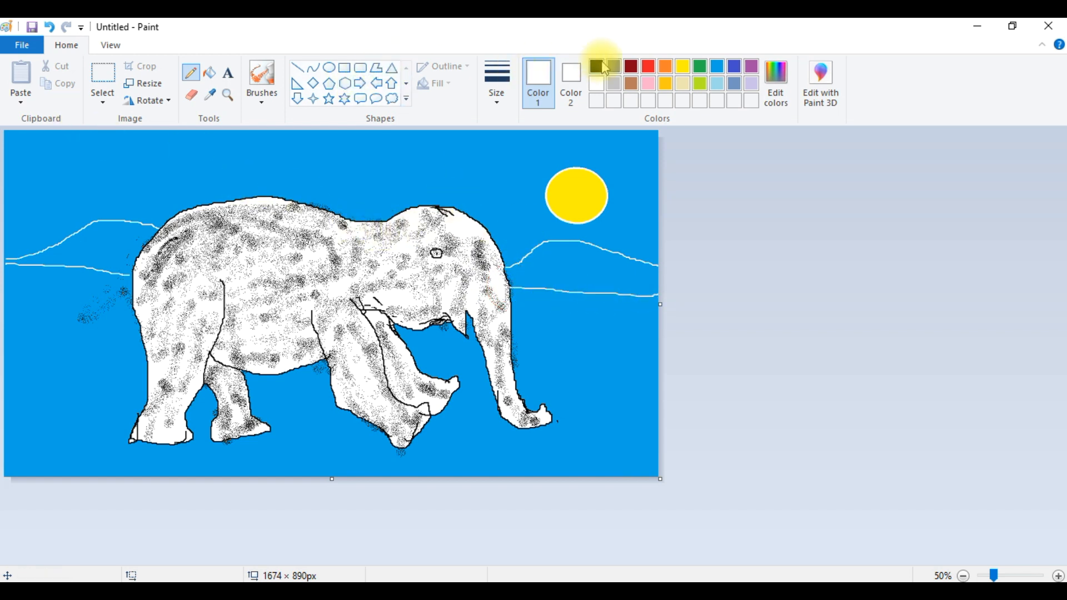
{"action": "left_click", "coordinate": [634, 88]}
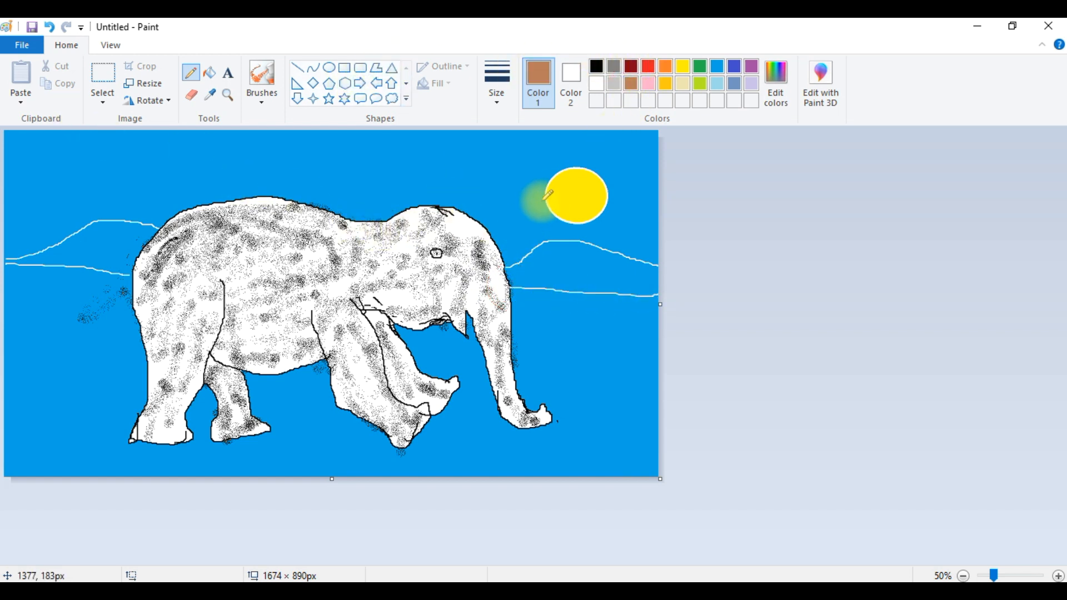
{"action": "left_click", "coordinate": [209, 74]}
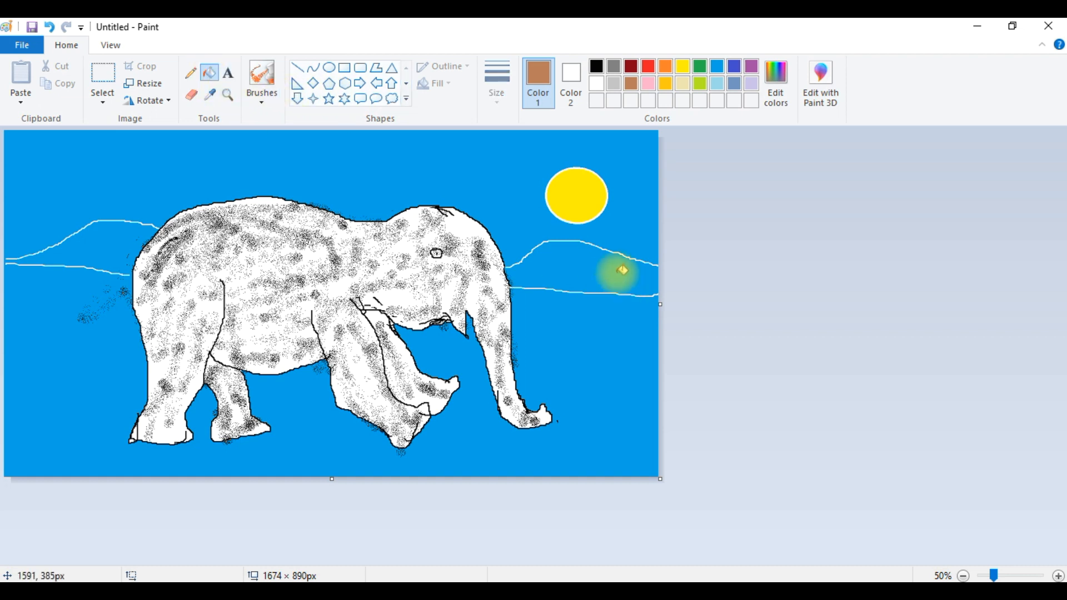
{"action": "left_click", "coordinate": [612, 270]}
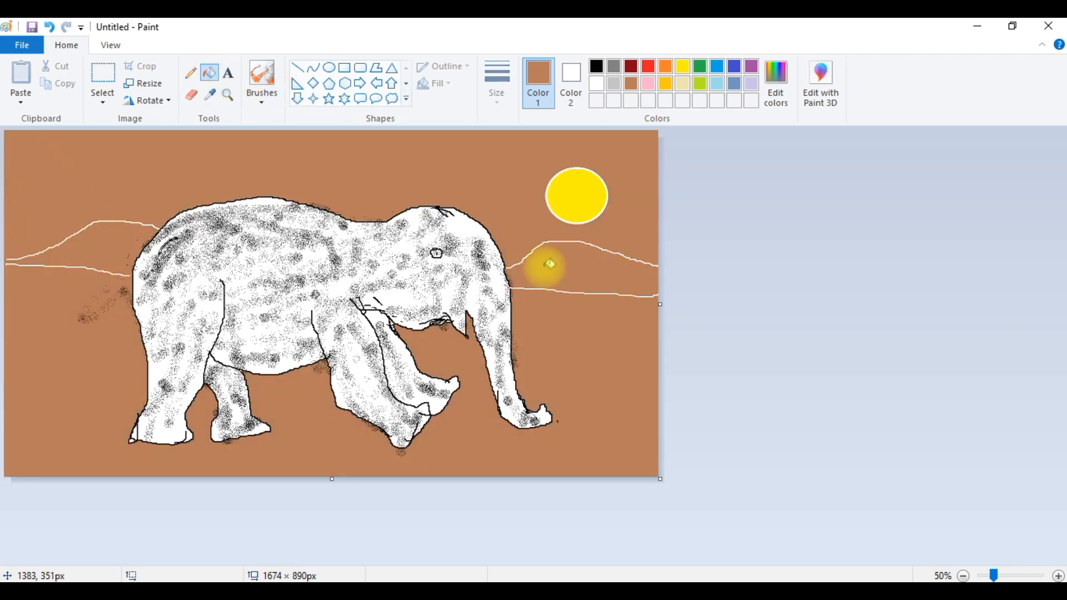
{"action": "key", "text": "ctrl+z"}
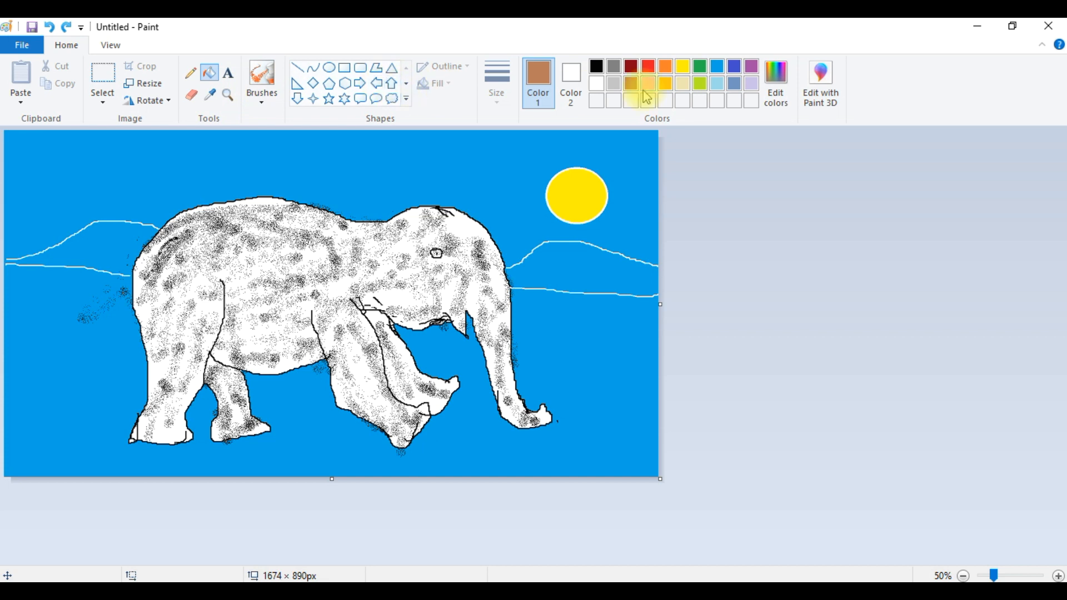
- Fill the left hill with brown, undoing a fill attempt on the right hill
{"action": "left_click", "coordinate": [598, 85]}
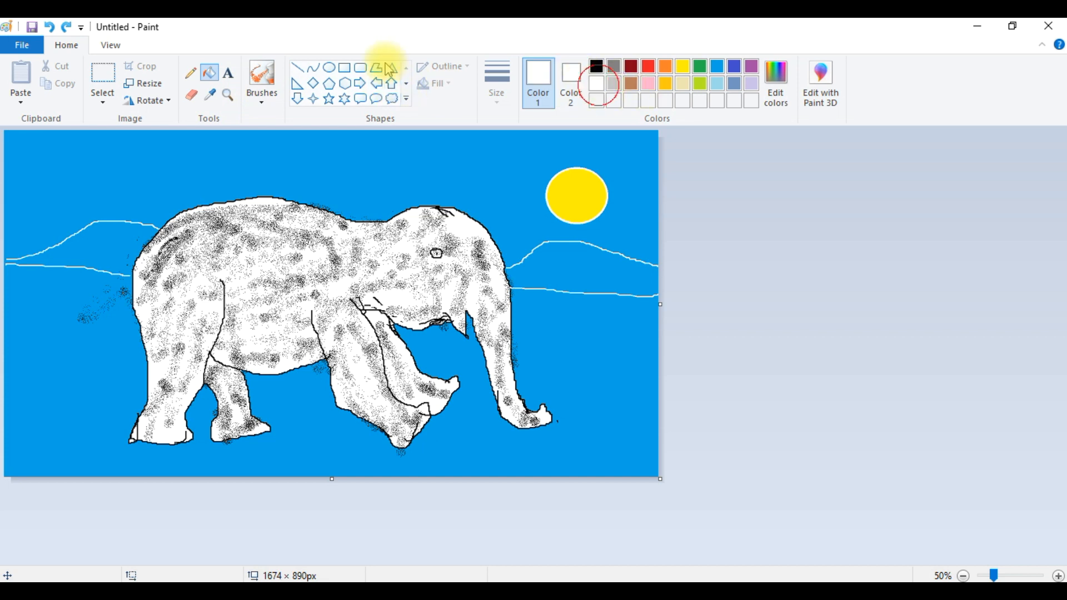
{"action": "left_click", "coordinate": [185, 74]}
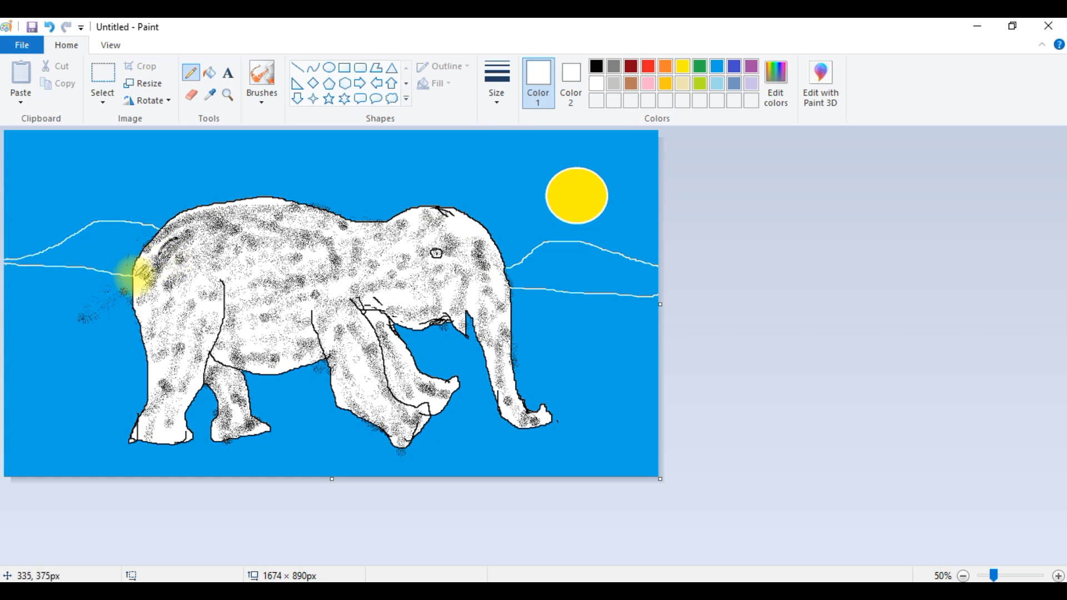
{"action": "left_click", "coordinate": [213, 79]}
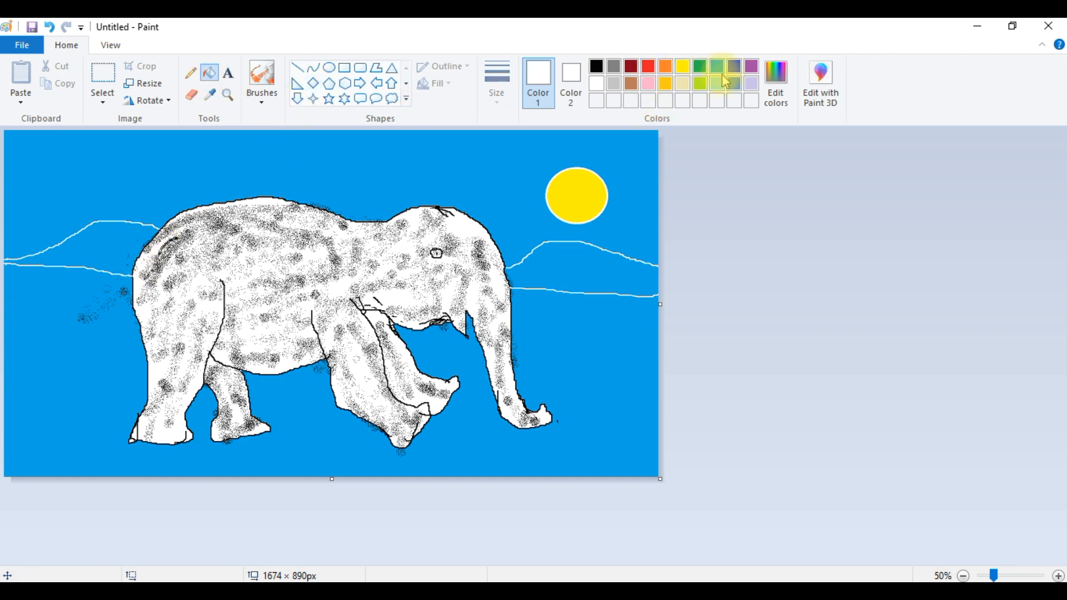
{"action": "left_click", "coordinate": [631, 83]}
{"action": "left_click", "coordinate": [106, 245]}
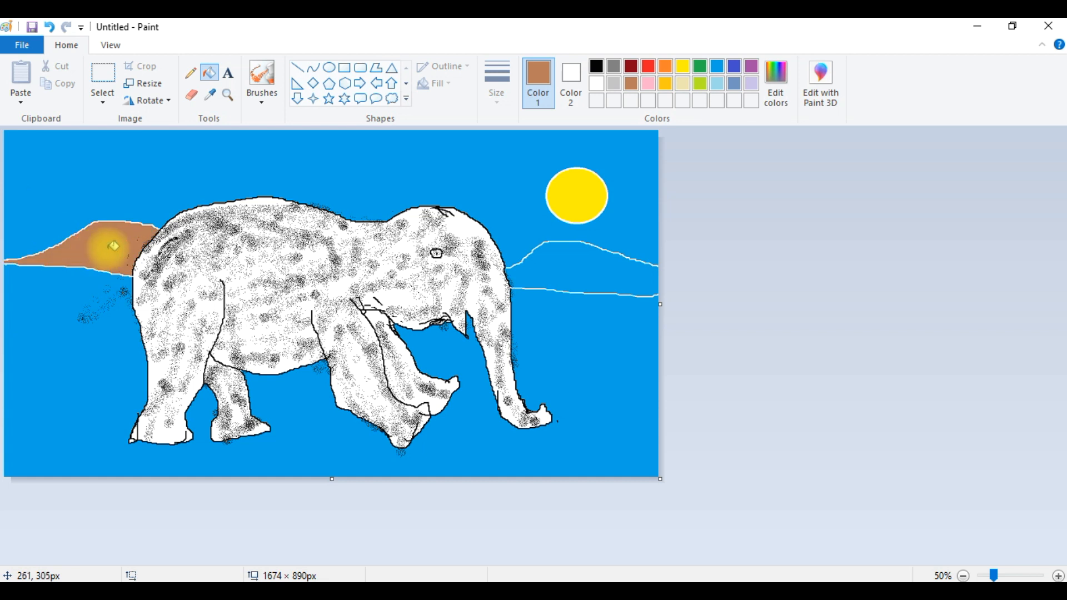
{"action": "left_click", "coordinate": [595, 264]}
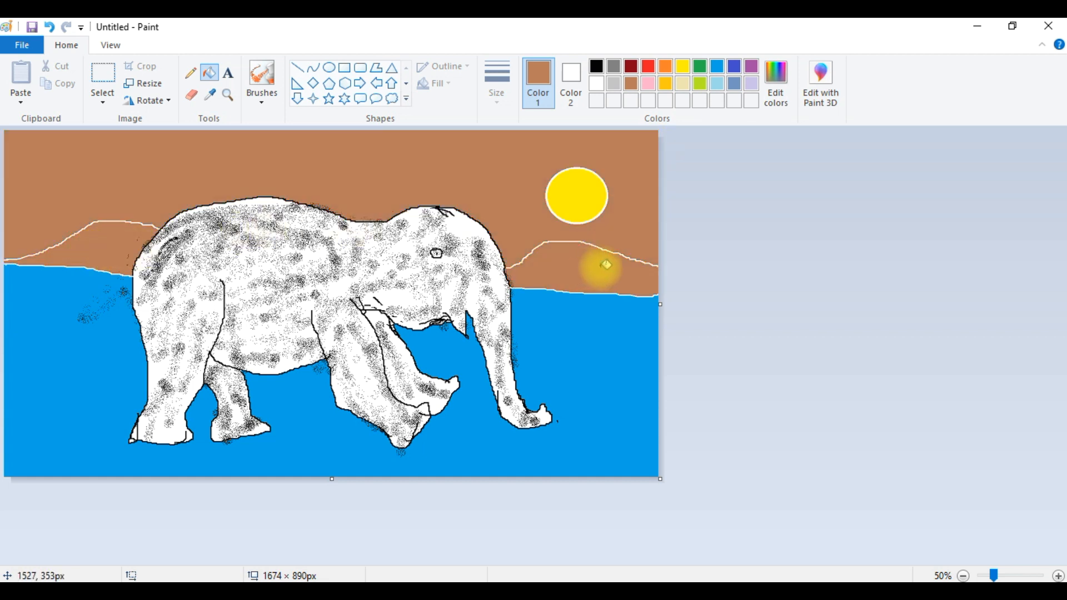
{"action": "key", "text": "ctrl+z"}
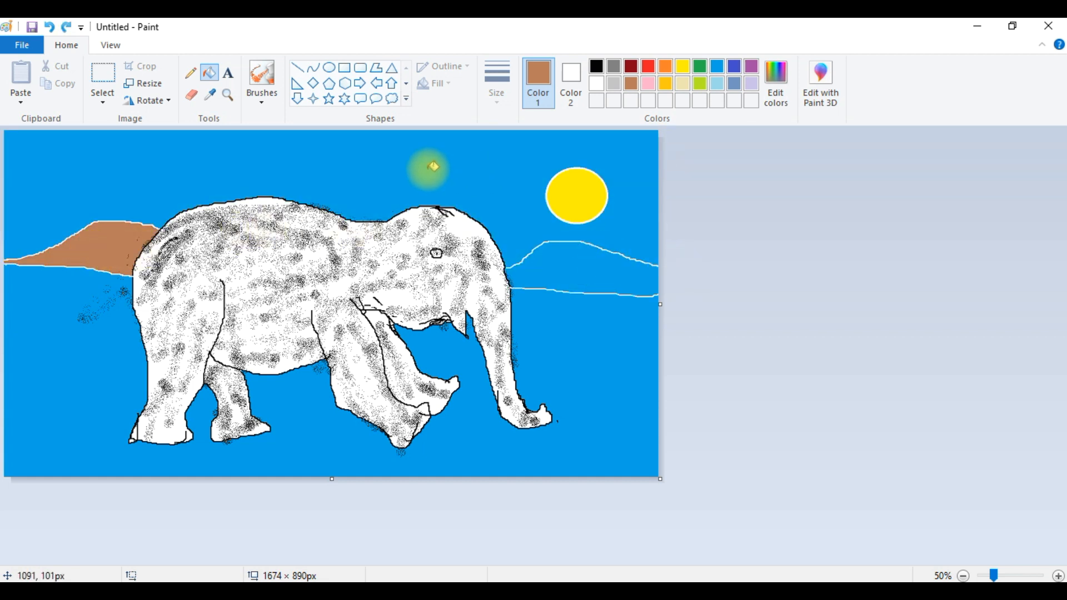
- Close the right hill's outline at the canvas edge with the white Pencil and fill the hill brown
{"action": "left_click", "coordinate": [601, 88]}
{"action": "left_click", "coordinate": [191, 73]}
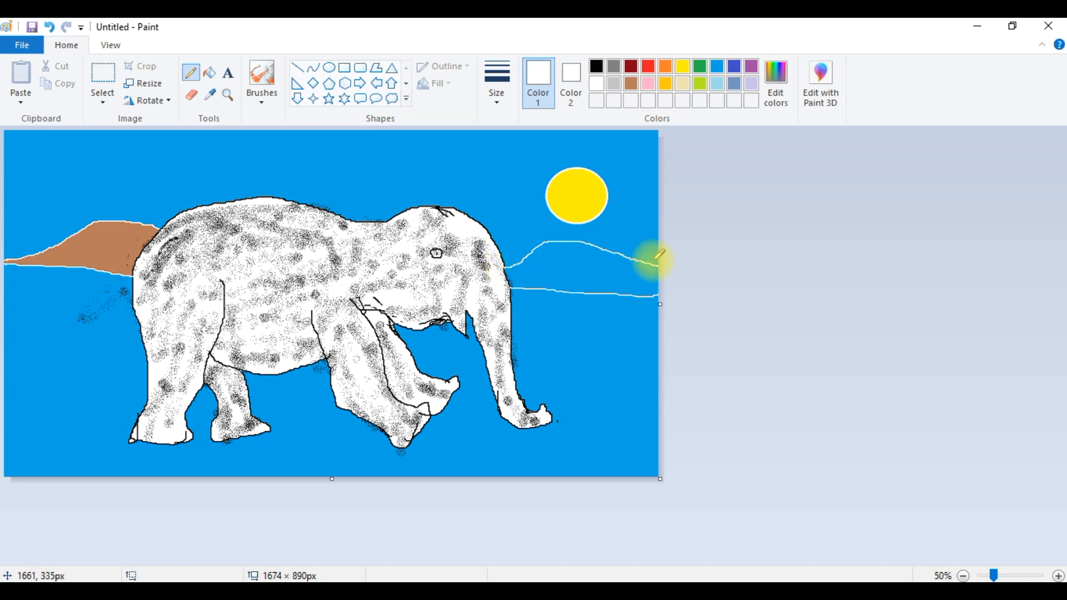
{"action": "left_click", "coordinate": [631, 83]}
{"action": "left_click", "coordinate": [207, 77]}
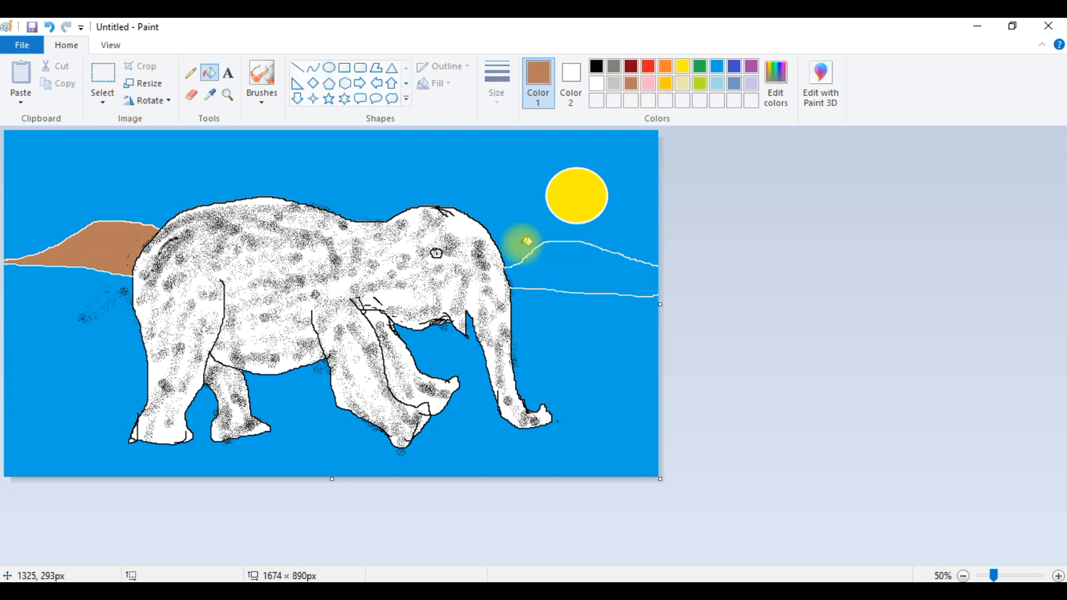
{"action": "left_click", "coordinate": [562, 275]}
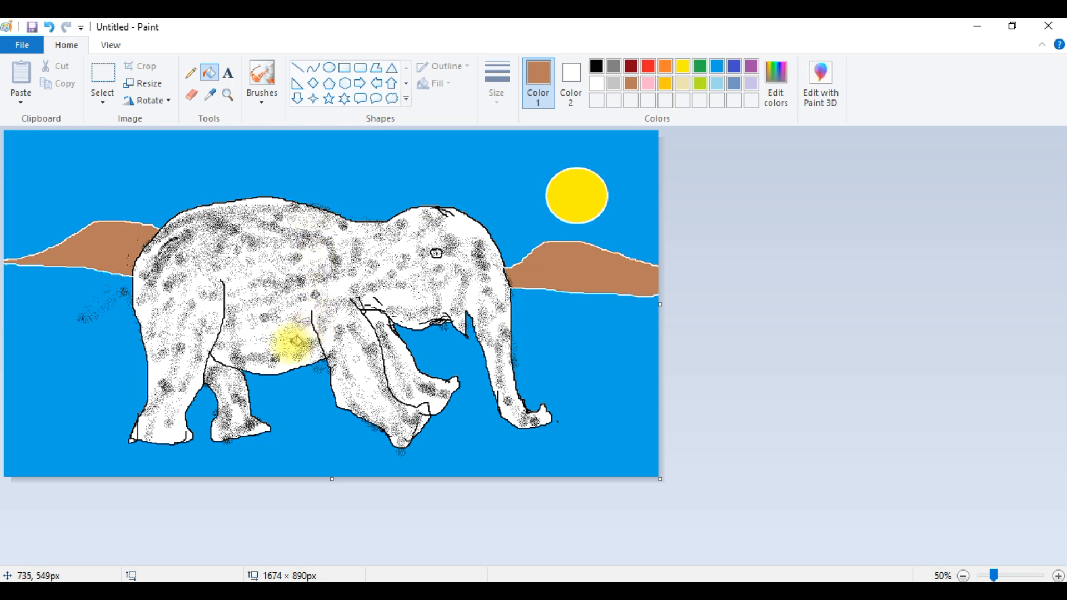
{"action": "left_click", "coordinate": [329, 100]}
{"action": "left_click_drag", "start_coordinate": [337, 148], "coordinate": [365, 170]}
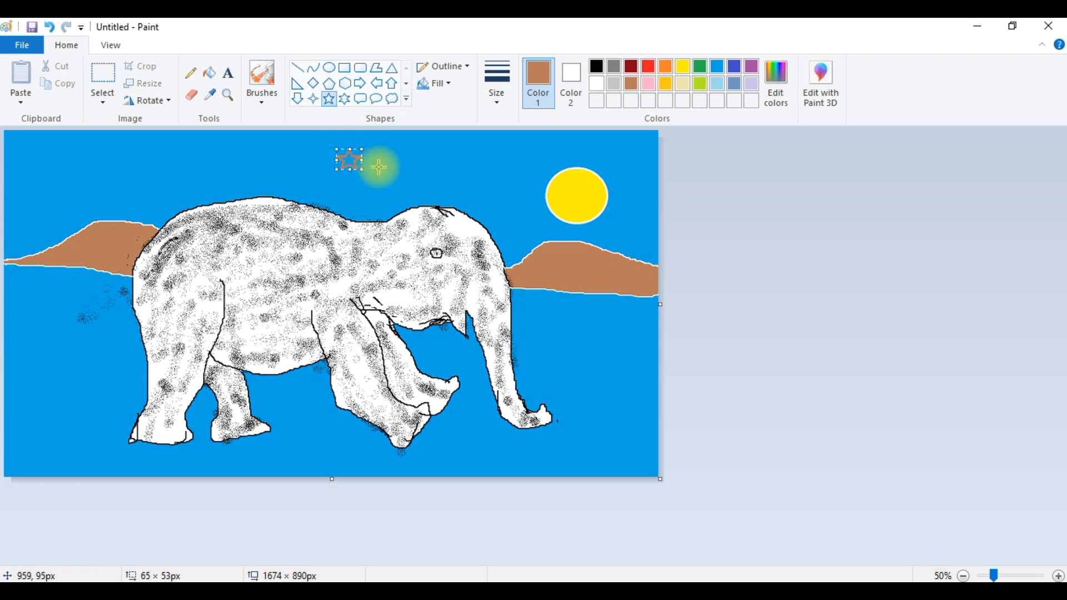
{"action": "key", "text": "ctrl+z"}
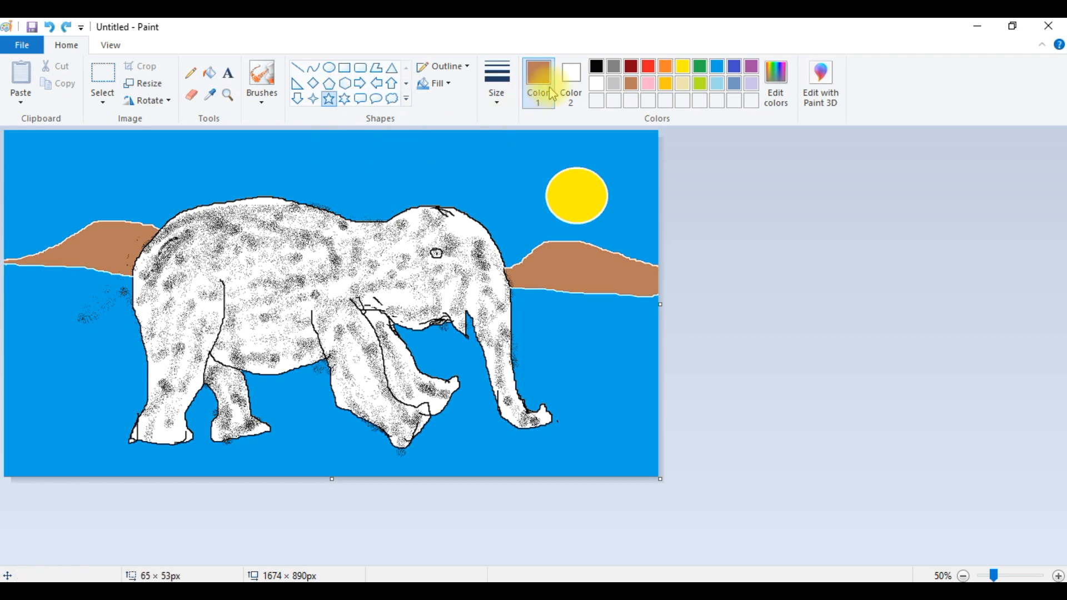
- Draw white five-point, six-point and four-point star outlines in the sky above the elephant
{"action": "left_click", "coordinate": [596, 84]}
{"action": "left_click_drag", "start_coordinate": [298, 143], "coordinate": [390, 162]}
{"action": "left_click", "coordinate": [350, 103]}
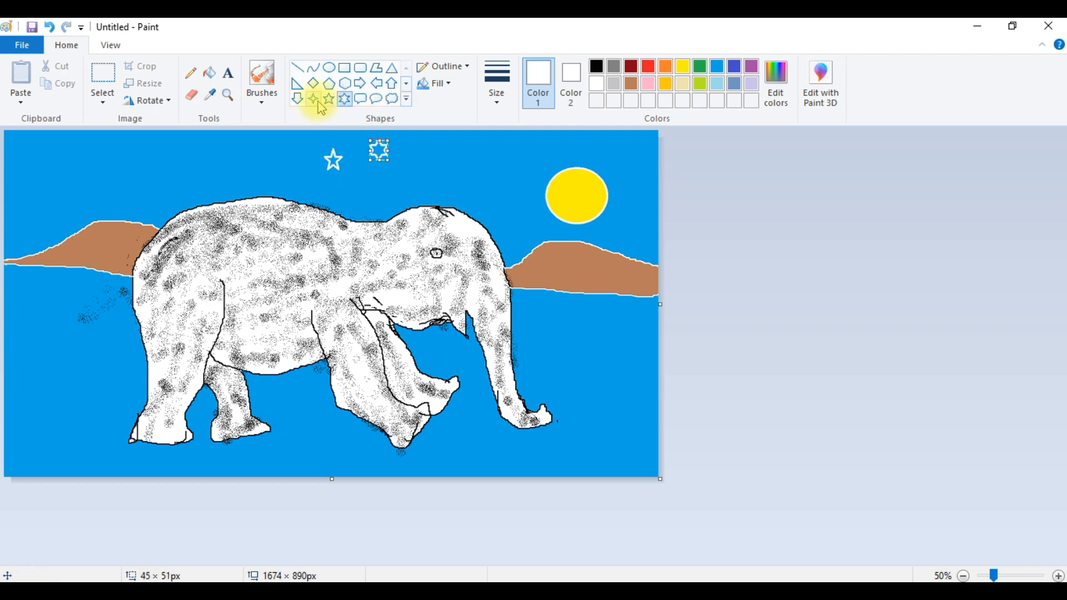
{"action": "left_click", "coordinate": [317, 103]}
{"action": "left_click_drag", "start_coordinate": [237, 144], "coordinate": [268, 169]}
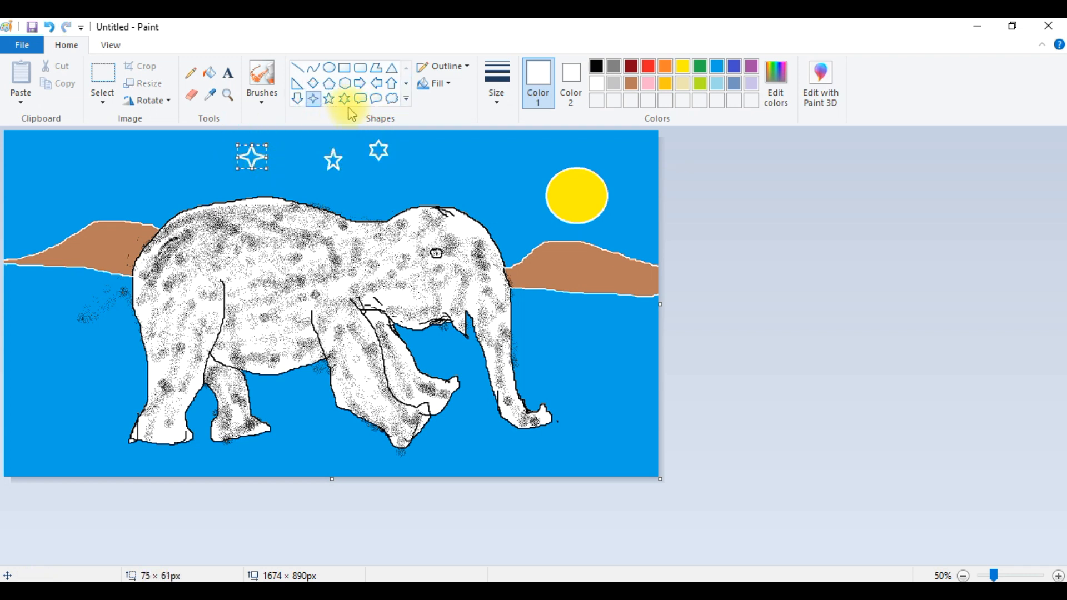
- Draw a white rounded speech-callout shape about 329 × 139 px beside the sun, undoing a first attempt lower down
{"action": "scroll", "coordinate": [364, 107], "scroll_direction": "down", "scroll_amount": 1}
{"action": "scroll", "coordinate": [367, 106], "scroll_direction": "up", "scroll_amount": 1}
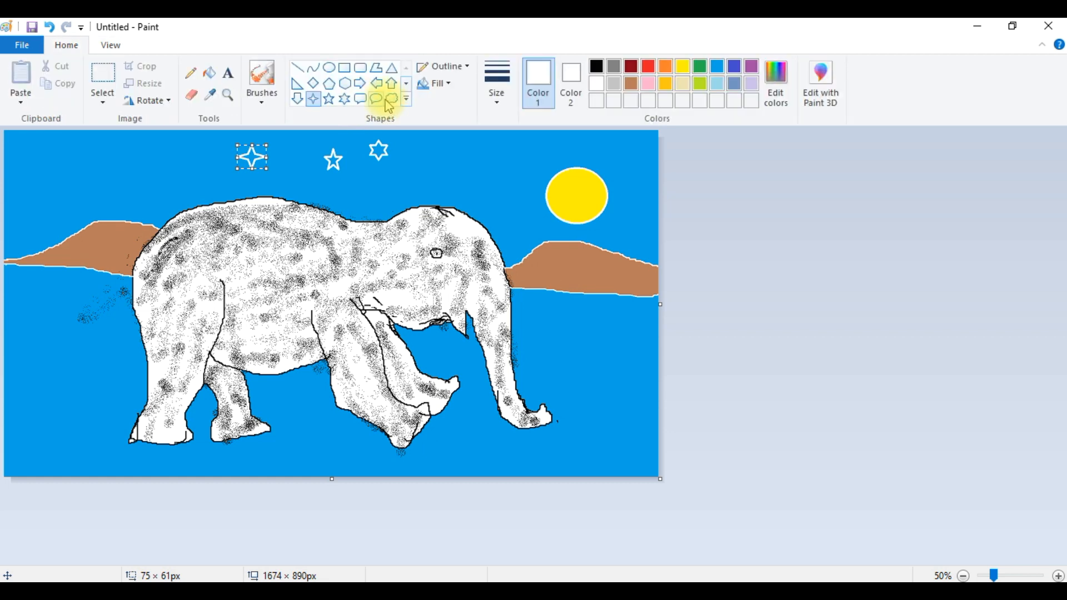
{"action": "left_click", "coordinate": [365, 103]}
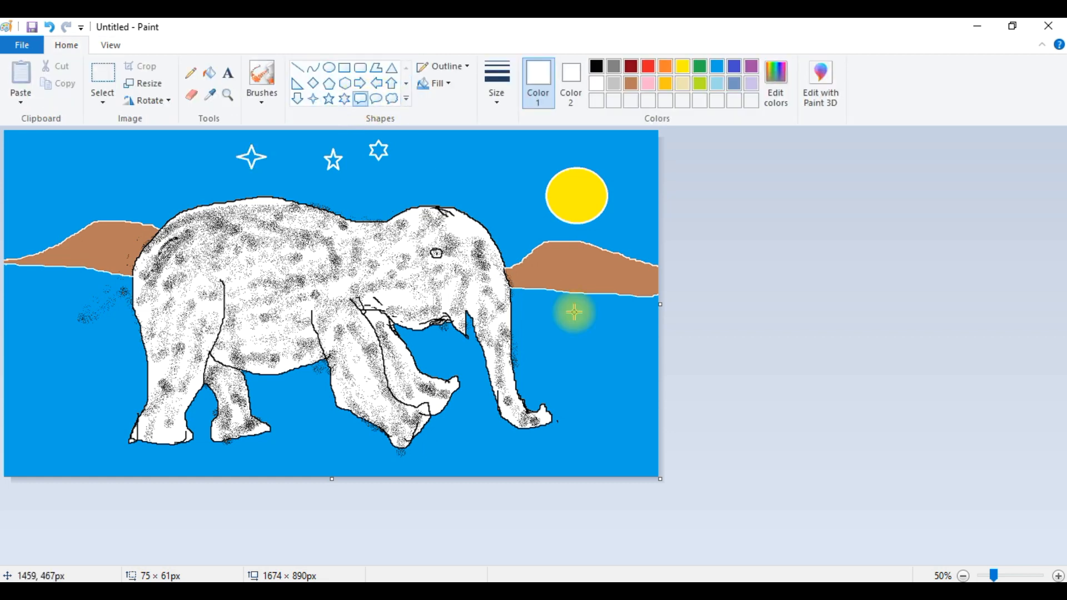
{"action": "left_click_drag", "start_coordinate": [532, 323], "coordinate": [639, 368]}
{"action": "key", "text": "ctrl+z"}
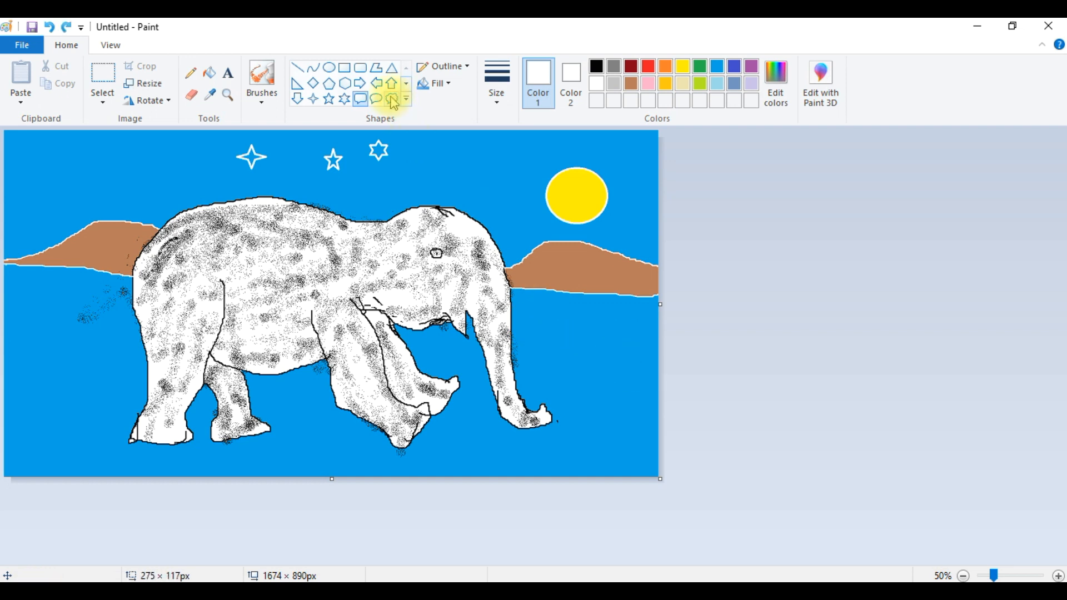
{"action": "left_click_drag", "start_coordinate": [436, 163], "coordinate": [565, 217]}
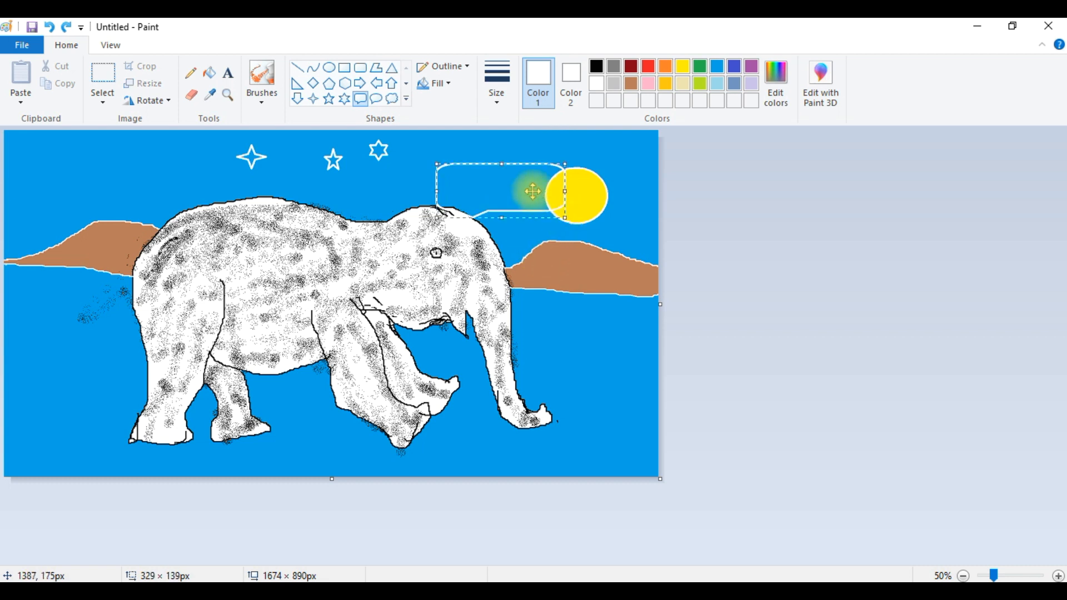
- Move the speech callout up beside the sun and fill it with lime green
{"action": "left_click_drag", "start_coordinate": [519, 162], "coordinate": [501, 138]}
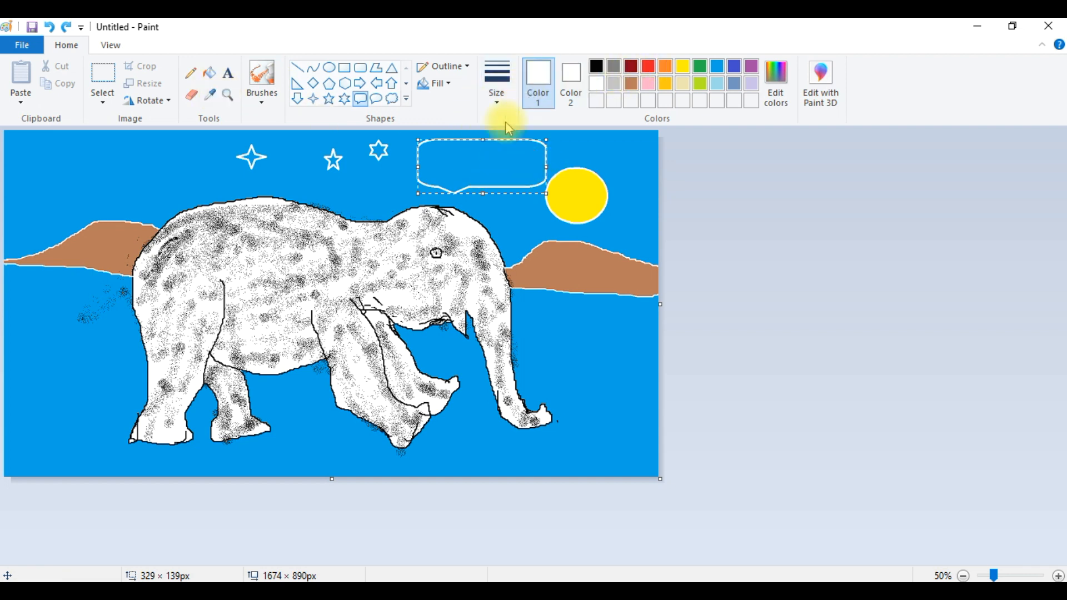
{"action": "left_click", "coordinate": [664, 86]}
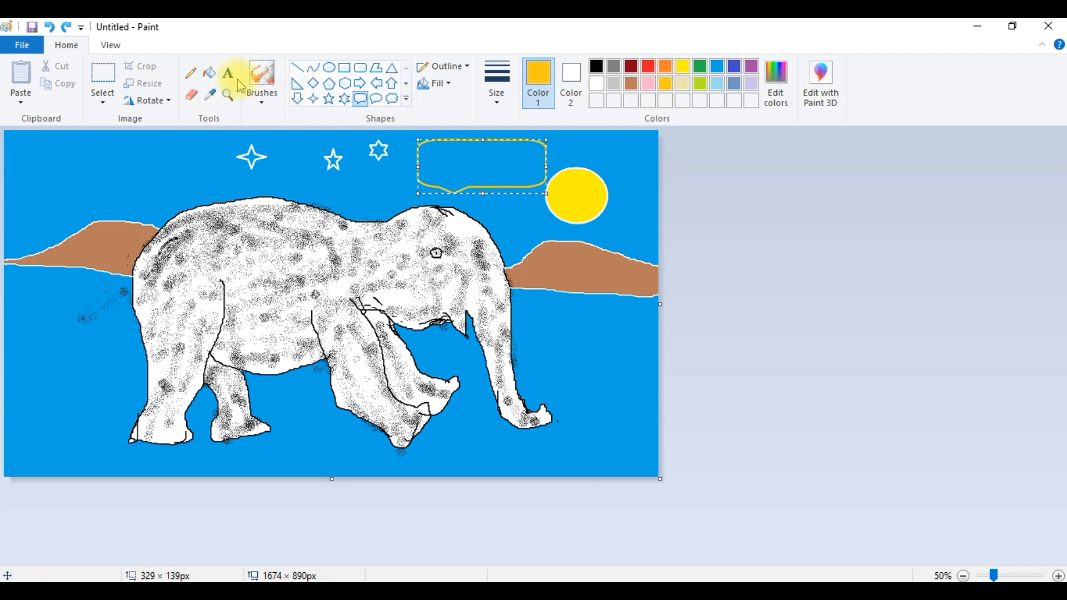
{"action": "left_click", "coordinate": [210, 75]}
{"action": "left_click", "coordinate": [507, 160]}
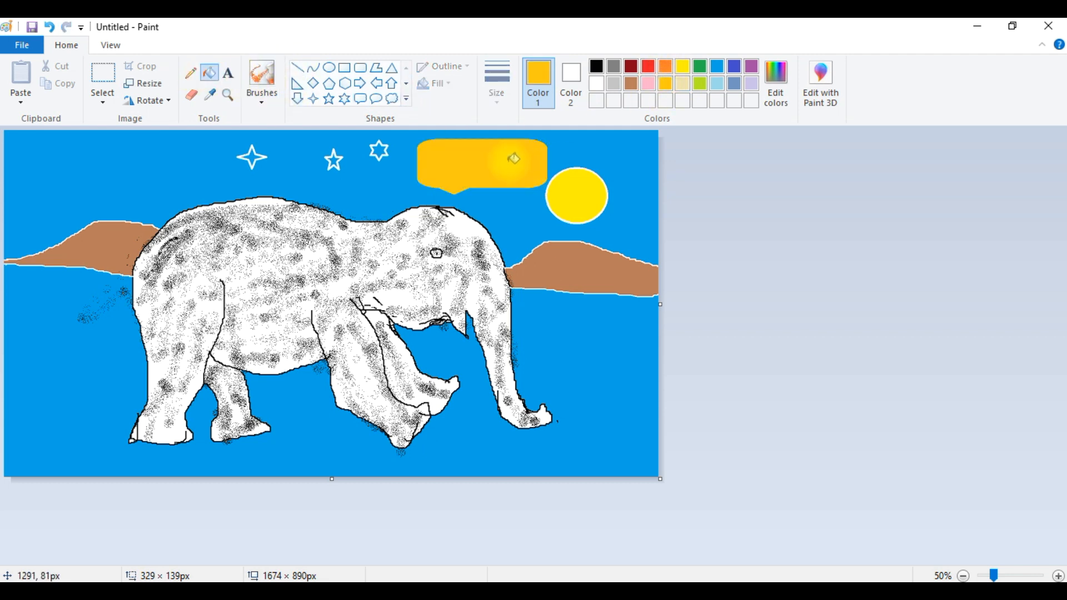
{"action": "left_click", "coordinate": [614, 83]}
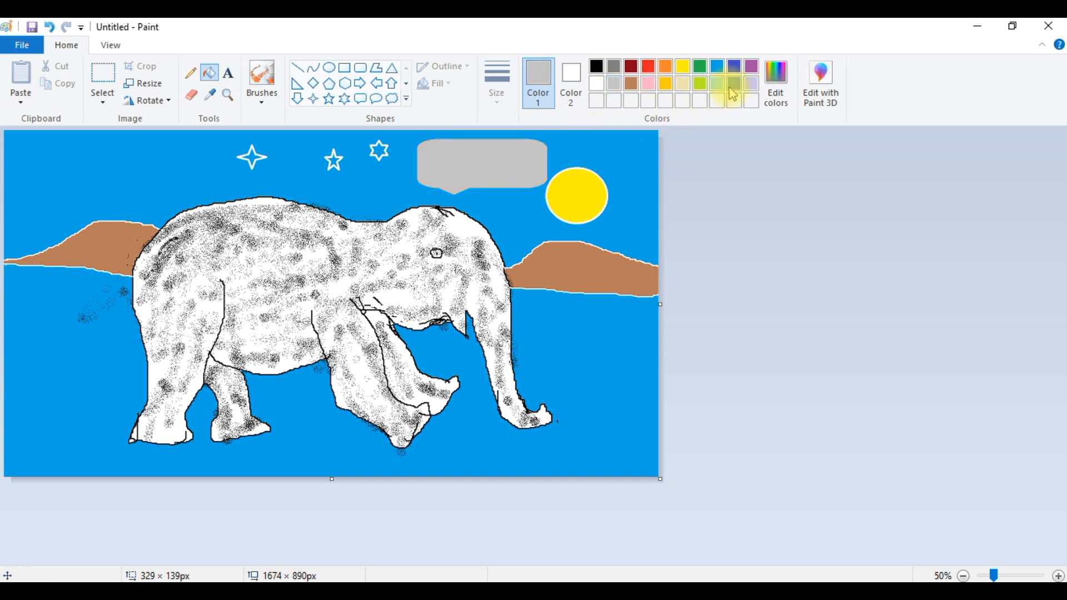
{"action": "left_click", "coordinate": [702, 89]}
{"action": "left_click", "coordinate": [476, 170]}
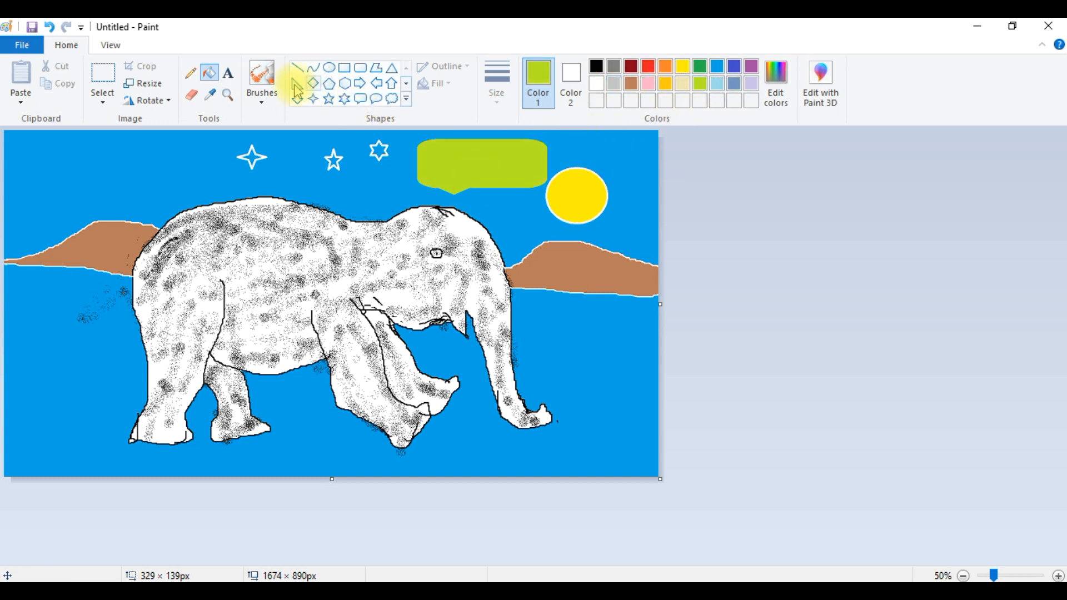
- Add the black text "I am Hungry...." inside the speech callout
{"action": "left_click", "coordinate": [451, 150]}
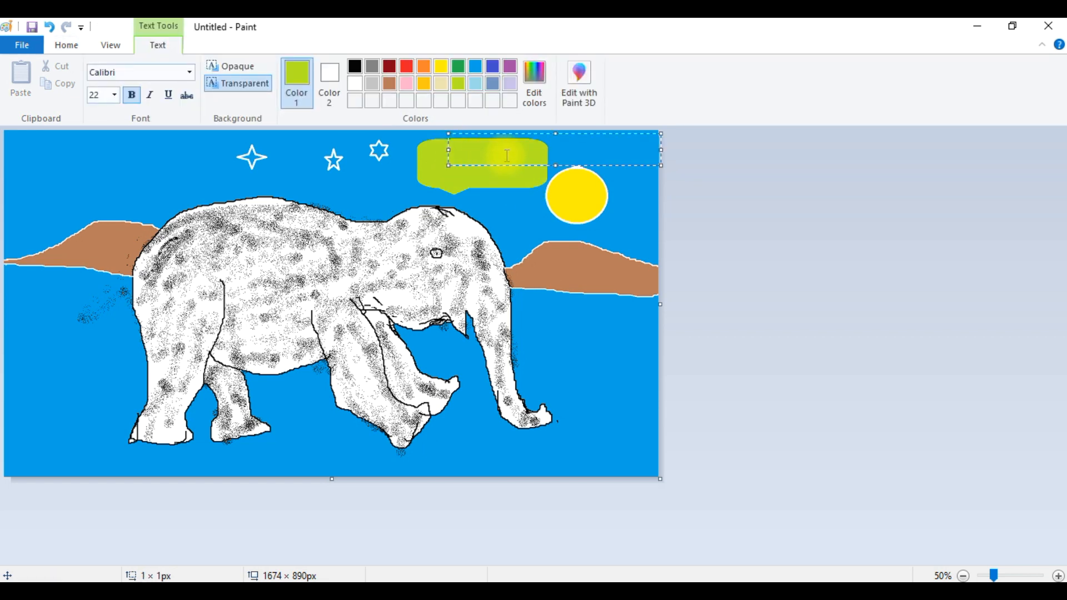
{"action": "type", "text": "hi"}
{"action": "left_click", "coordinate": [355, 66]}
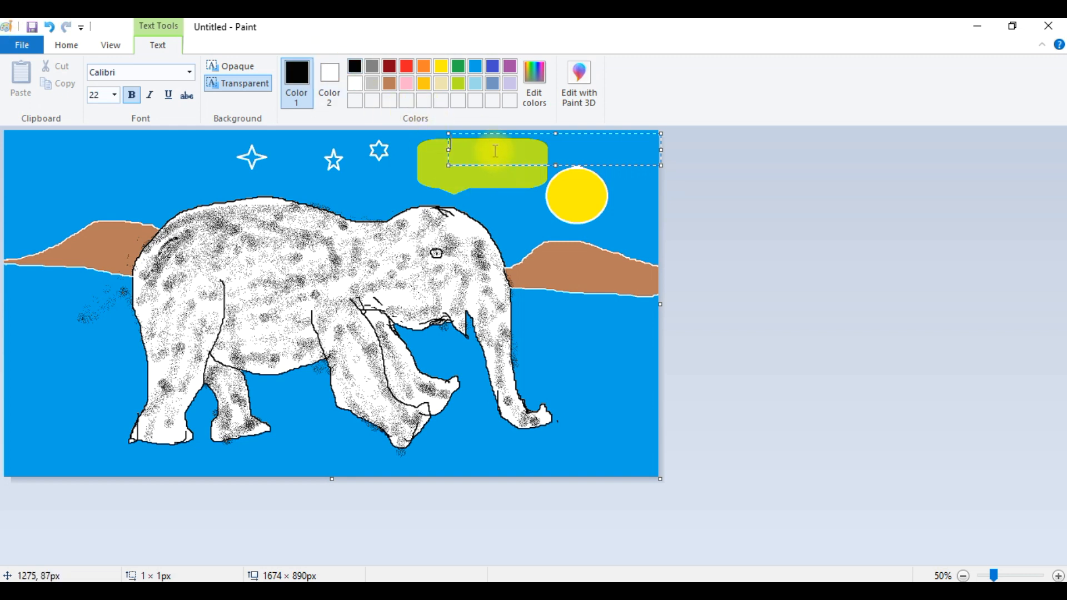
{"action": "type", "text": "I"}
{"action": "type", "text": "am Hungry...."}
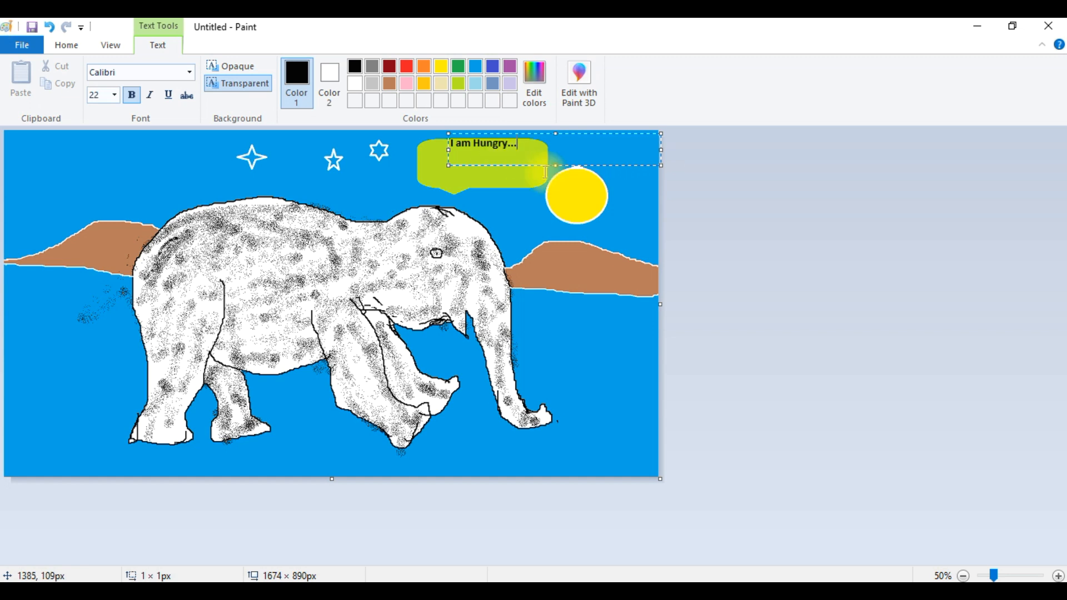
- Enlarge the callout text to size 36 and position it inside the speech callout
{"action": "left_click", "coordinate": [115, 95]}
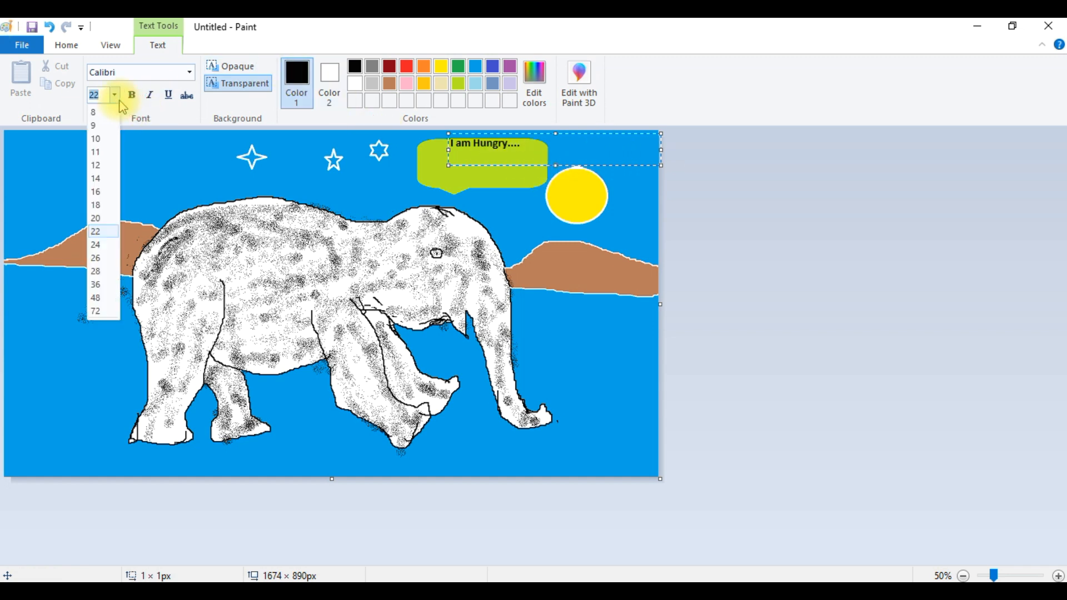
{"action": "left_click", "coordinate": [96, 258]}
{"action": "left_click_drag", "start_coordinate": [555, 143], "coordinate": [448, 145]}
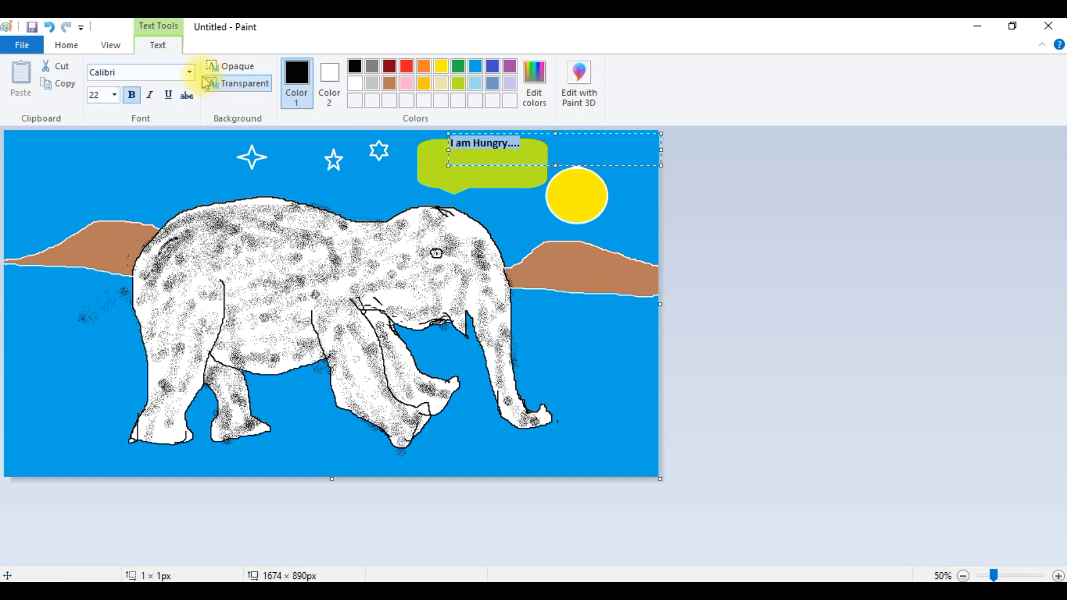
{"action": "left_click", "coordinate": [115, 95]}
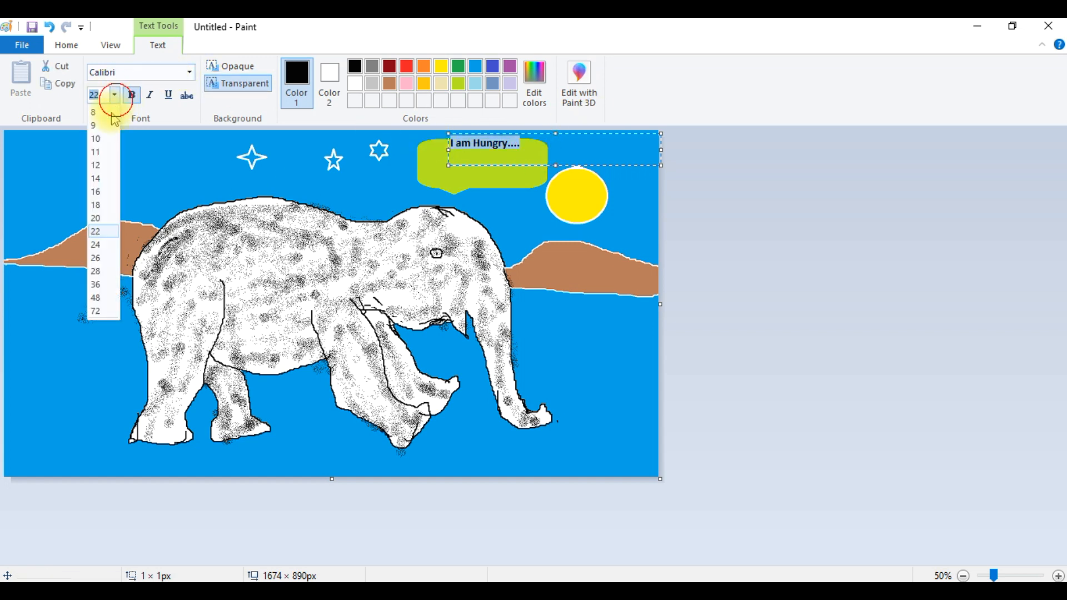
{"action": "left_click", "coordinate": [96, 284]}
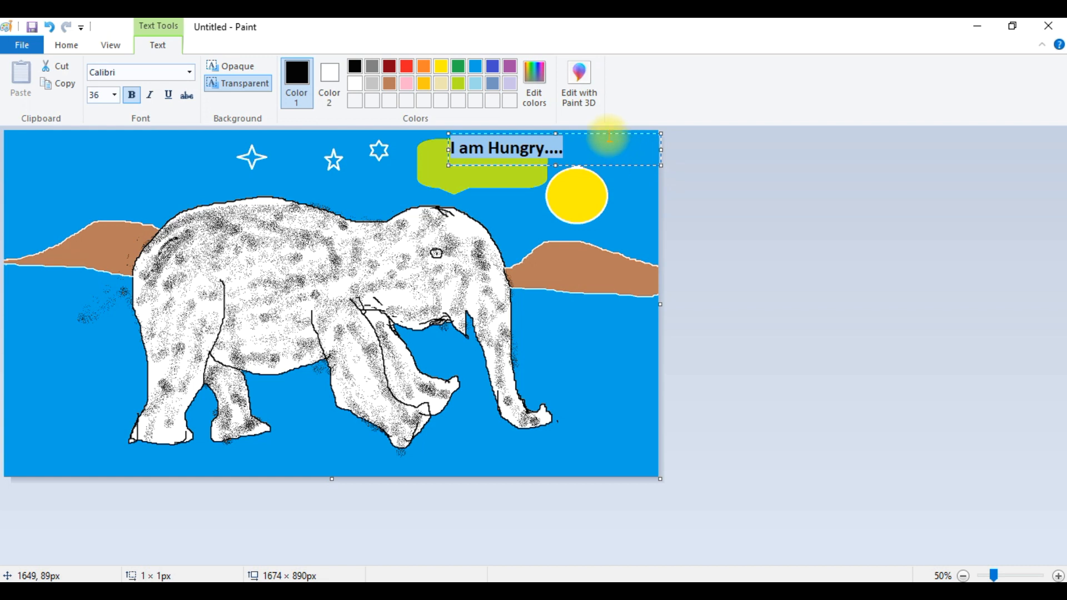
{"action": "left_click_drag", "start_coordinate": [624, 135], "coordinate": [604, 149]}
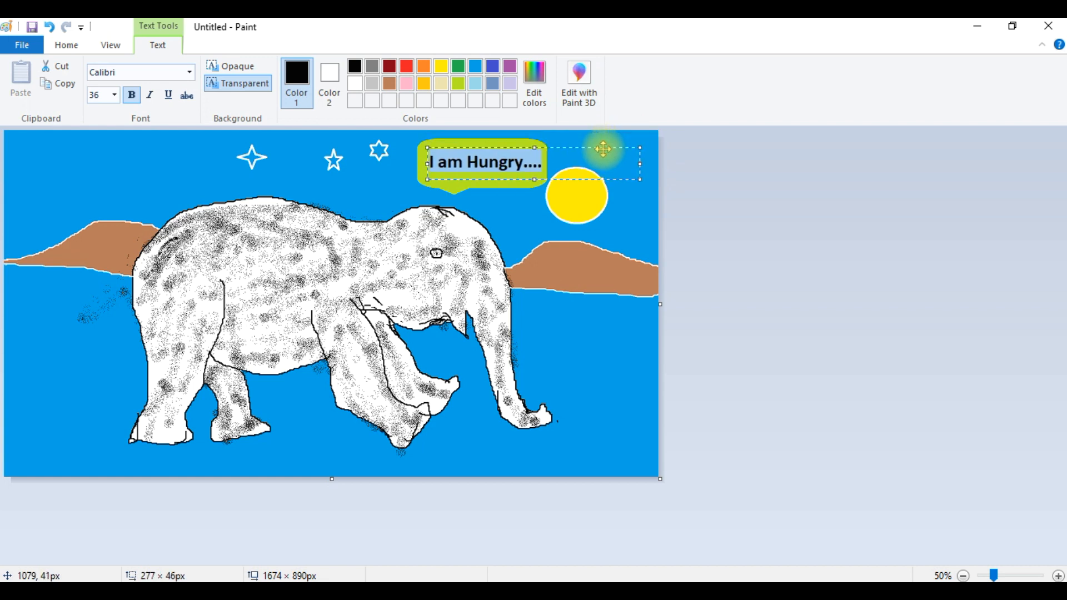
{"action": "left_click", "coordinate": [524, 207]}
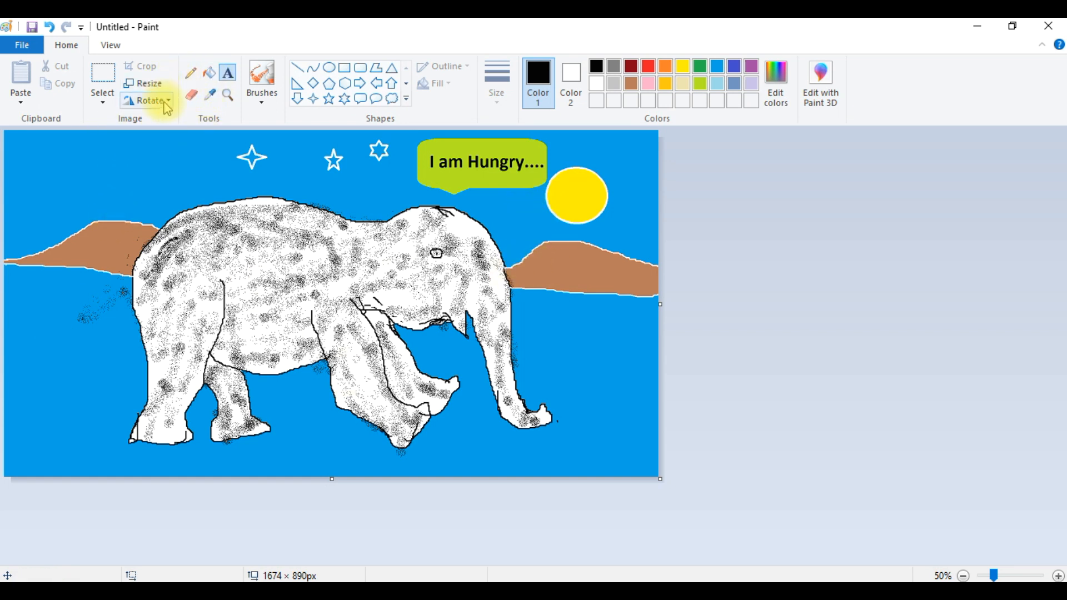
- Pick white from the elephant with the Color picker and fill the three star outlines white
{"action": "left_click", "coordinate": [406, 100]}
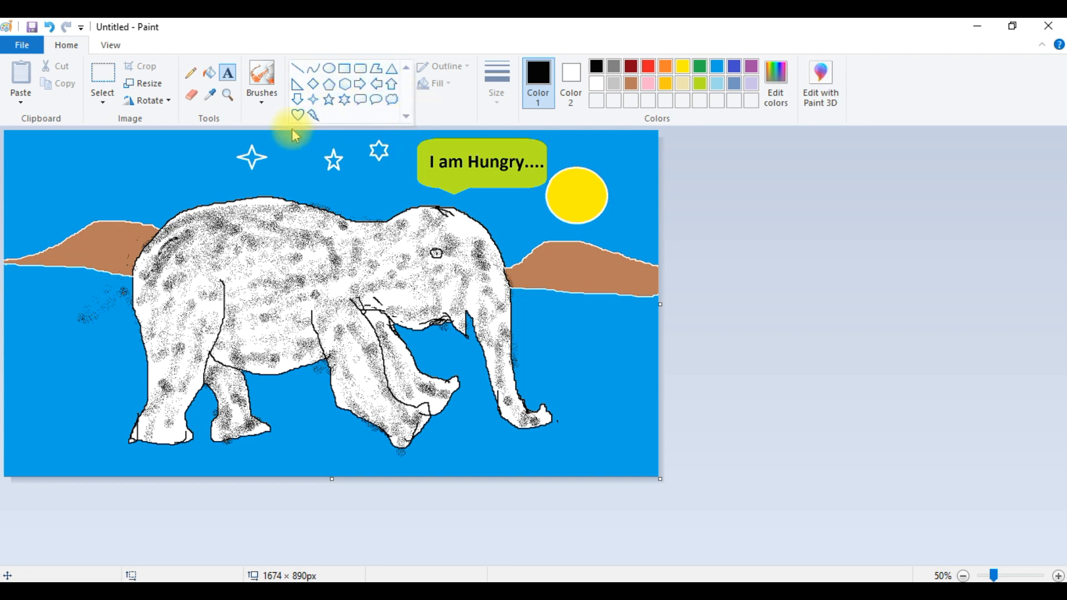
{"action": "left_click", "coordinate": [449, 98]}
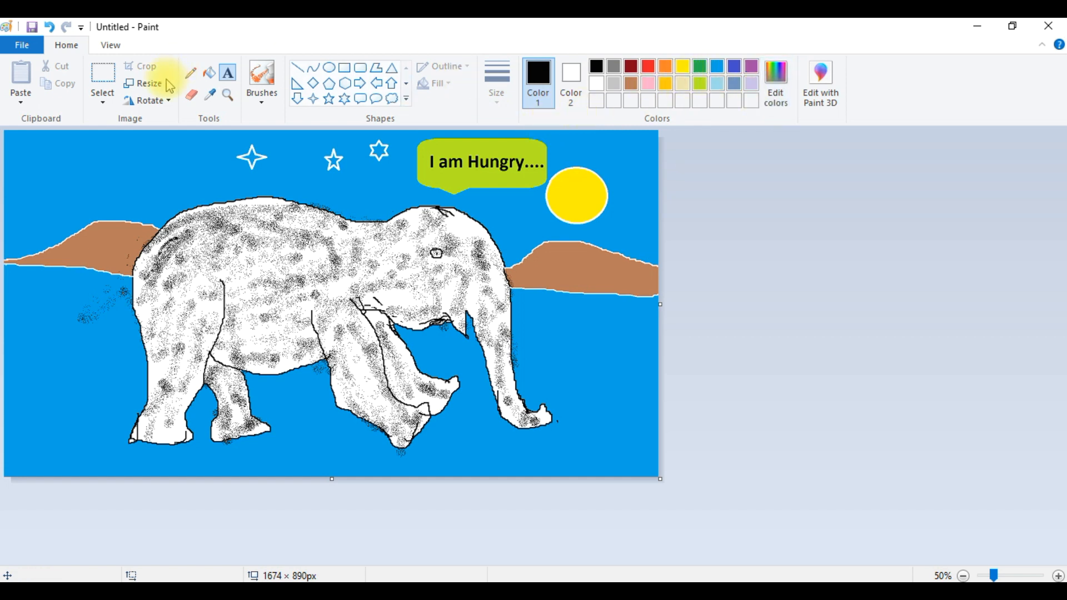
{"action": "left_click", "coordinate": [212, 97]}
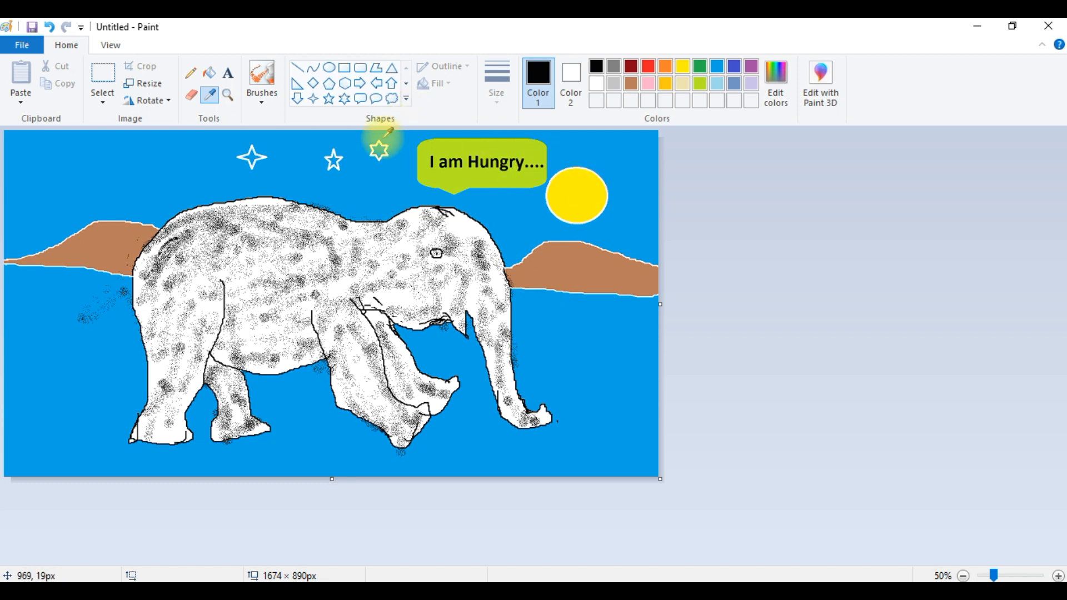
{"action": "left_click", "coordinate": [336, 288]}
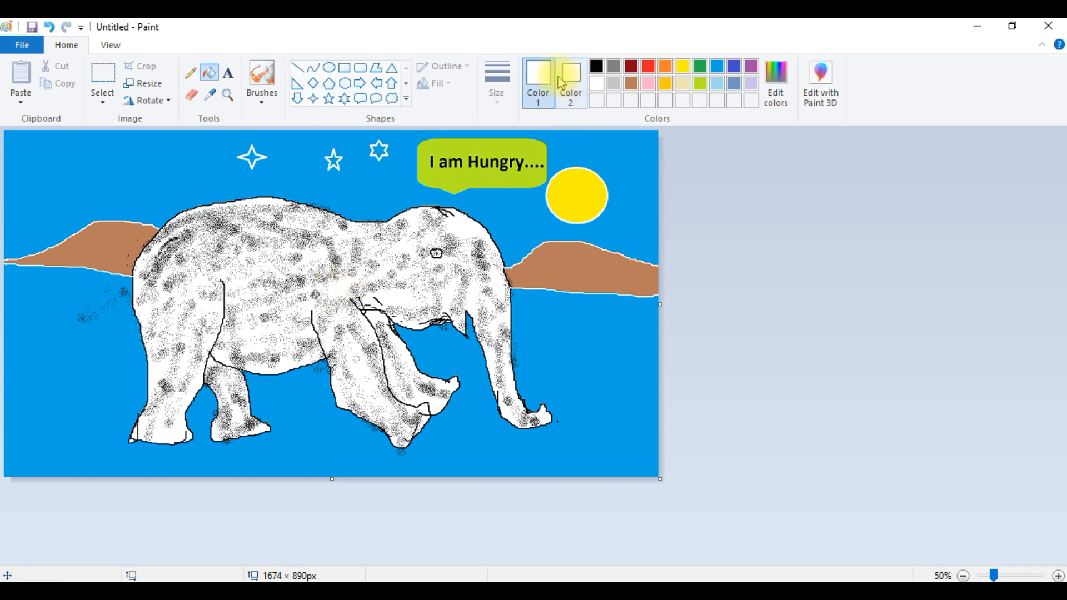
{"action": "left_click", "coordinate": [379, 150]}
{"action": "left_click", "coordinate": [333, 162]}
{"action": "left_click", "coordinate": [251, 157]}
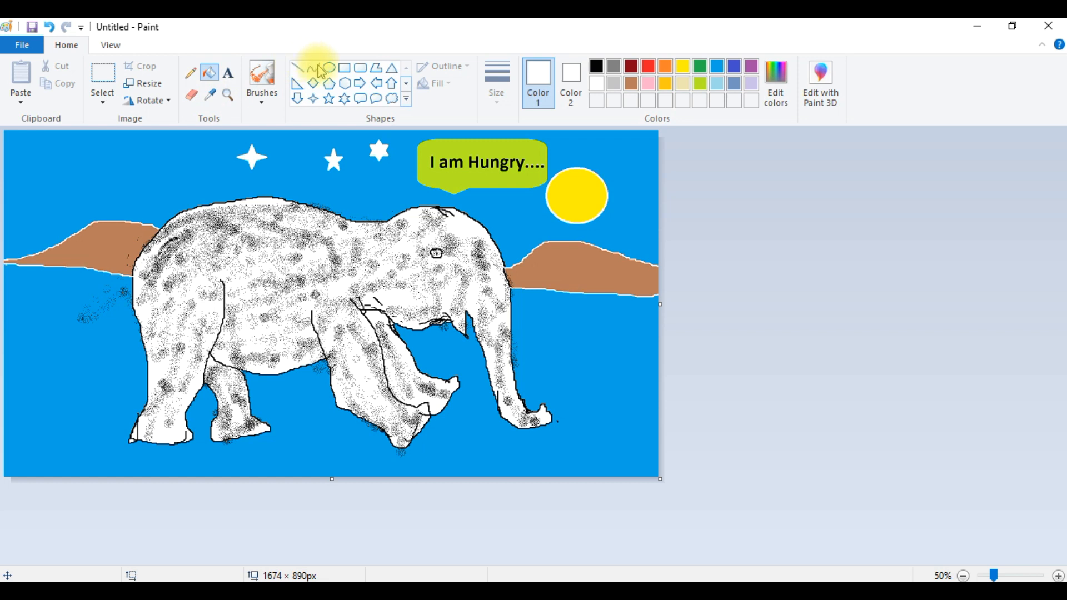
- Copy the sun with a rectangular selection and paste the copy into the sky's top-left corner
{"action": "left_click", "coordinate": [267, 108]}
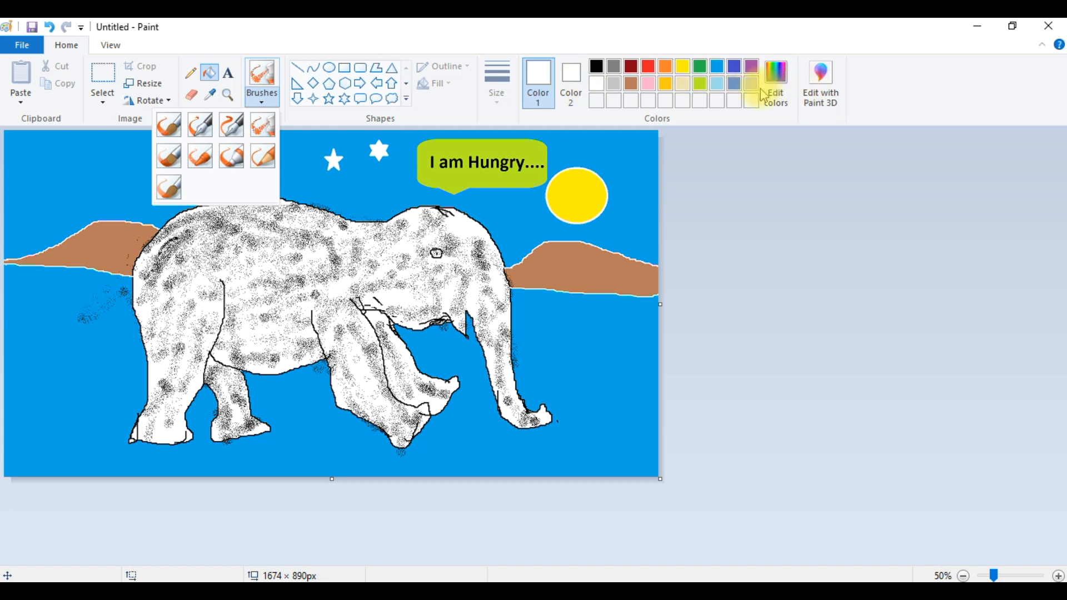
{"action": "left_click", "coordinate": [441, 109]}
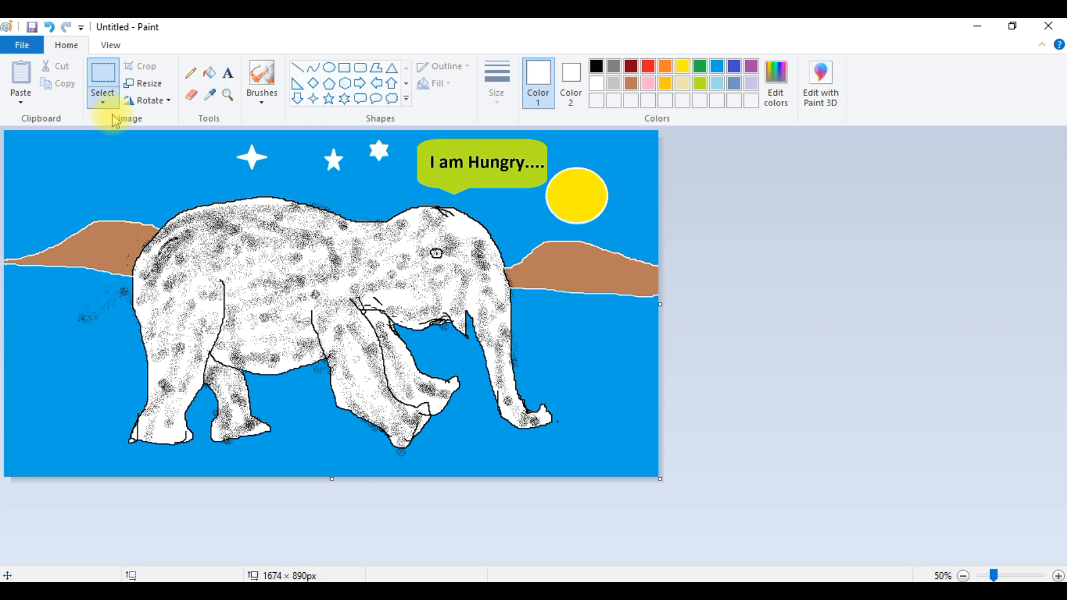
{"action": "left_click", "coordinate": [104, 99]}
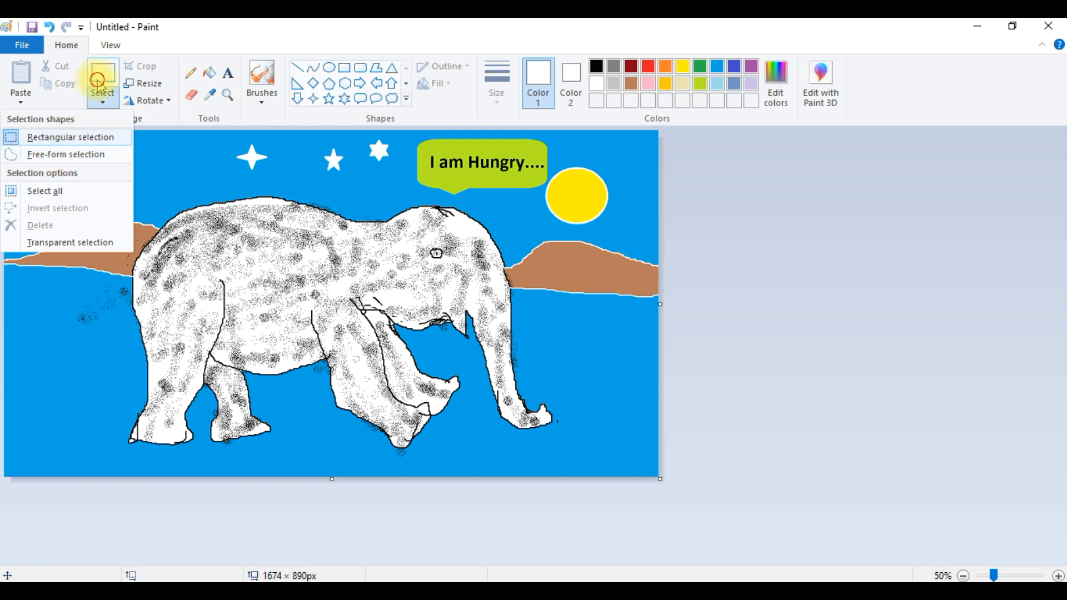
{"action": "left_click", "coordinate": [99, 86]}
{"action": "left_click_drag", "start_coordinate": [547, 168], "coordinate": [617, 229]}
{"action": "right_click", "coordinate": [588, 206]}
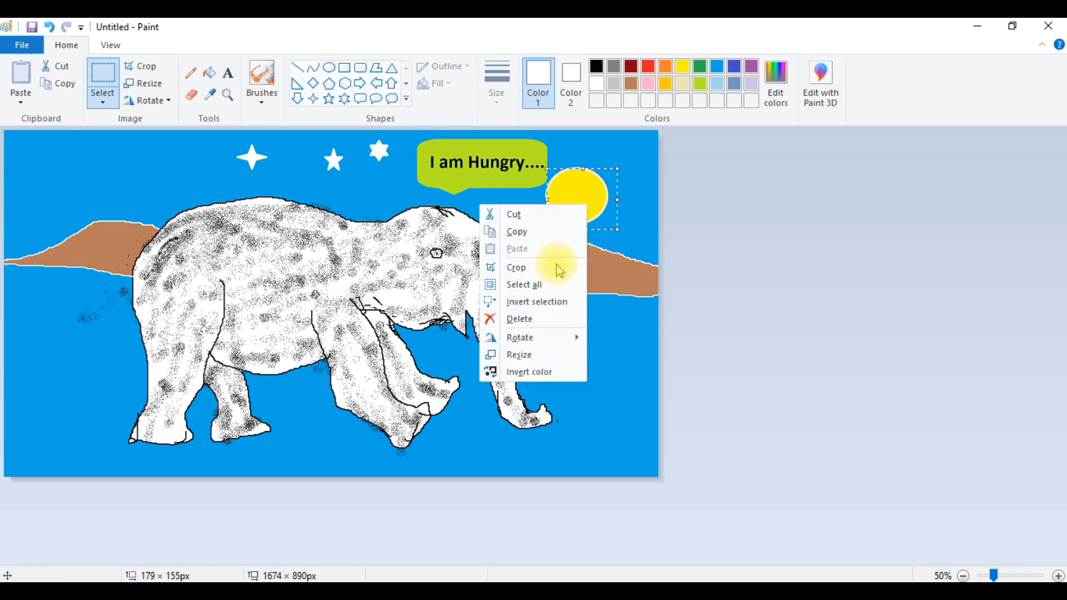
{"action": "left_click", "coordinate": [534, 233]}
{"action": "right_click", "coordinate": [167, 185]}
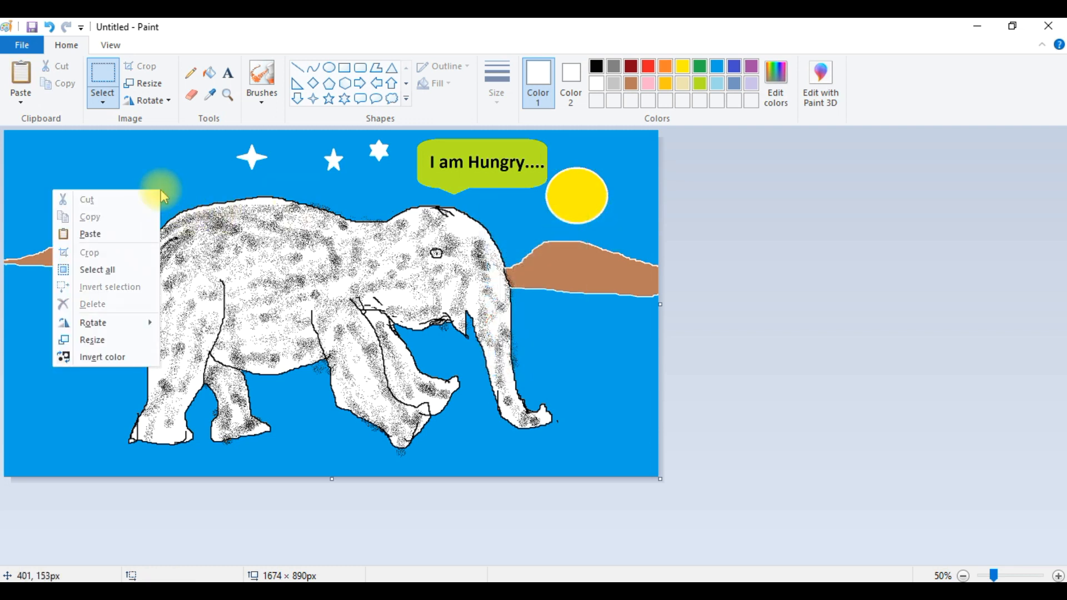
{"action": "left_click", "coordinate": [138, 234]}
{"action": "left_click_drag", "start_coordinate": [50, 154], "coordinate": [64, 188]}
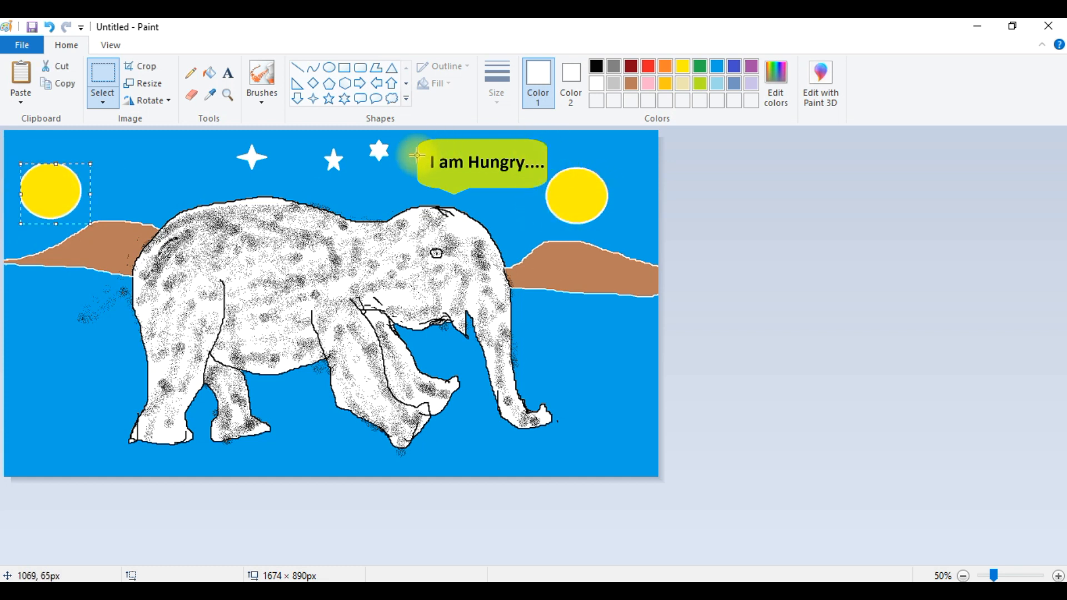
- Copy the star beside the callout and paste the copy to the left of the four-point star
{"action": "left_click_drag", "start_coordinate": [362, 135], "coordinate": [401, 171]}
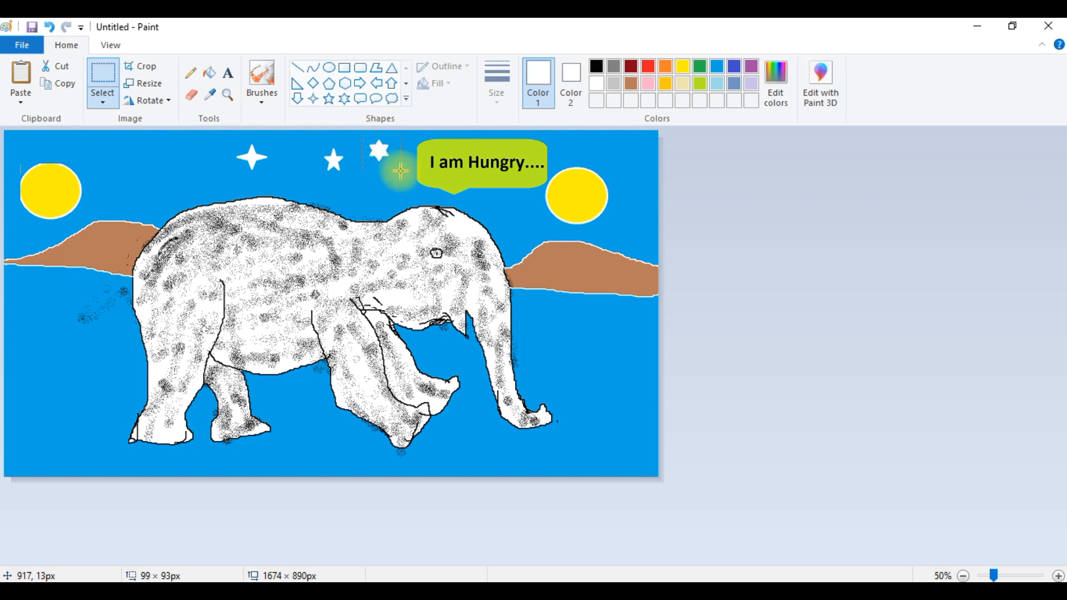
{"action": "right_click", "coordinate": [387, 159]}
{"action": "left_click", "coordinate": [370, 186]}
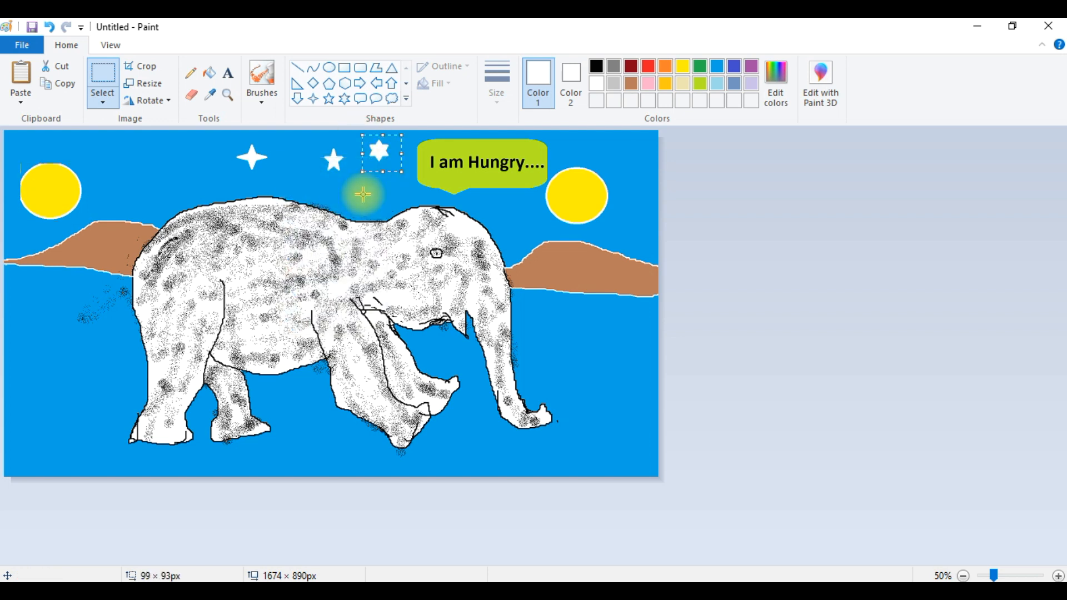
{"action": "right_click", "coordinate": [363, 195]}
{"action": "left_click", "coordinate": [293, 239]}
{"action": "left_click_drag", "start_coordinate": [17, 149], "coordinate": [160, 162]}
{"action": "left_click", "coordinate": [205, 163]}
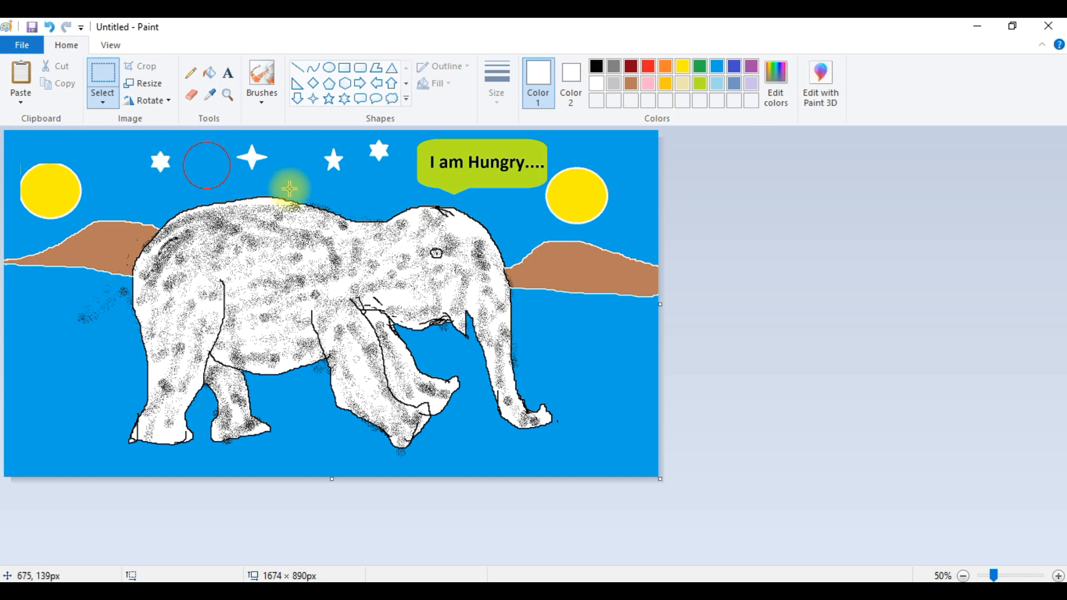
- Copy the leftmost star with a free-form selection and paste another copy just left of it
{"action": "left_click", "coordinate": [103, 106]}
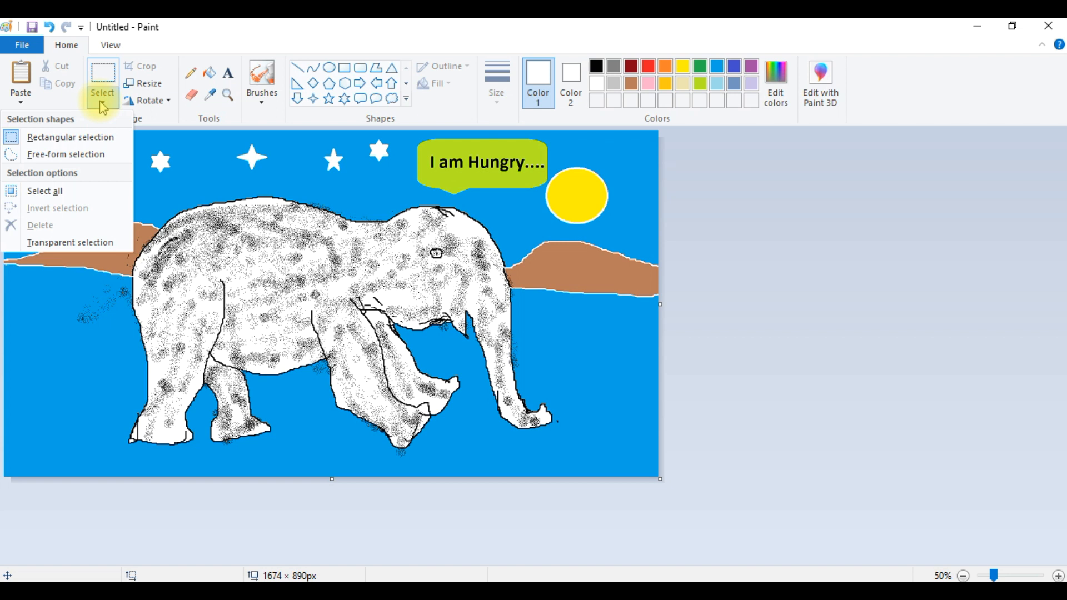
{"action": "left_click", "coordinate": [91, 154]}
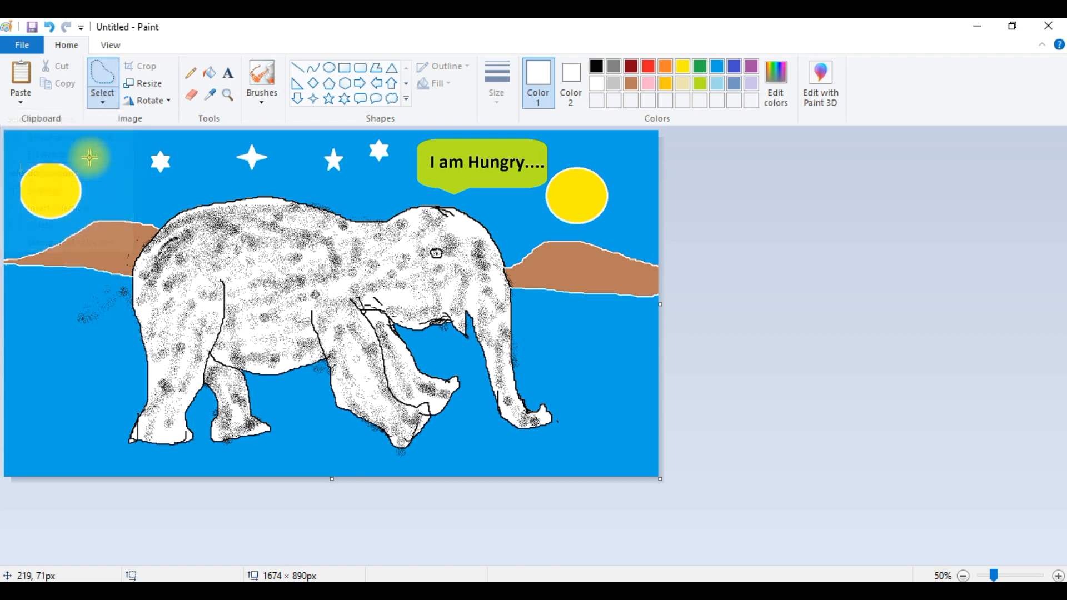
{"action": "mouse_move", "coordinate": [144, 144]}
{"action": "left_mouse_down"}
{"action": "mouse_move", "coordinate": [129, 166]}
{"action": "mouse_move", "coordinate": [152, 185]}
{"action": "mouse_move", "coordinate": [176, 182]}
{"action": "mouse_move", "coordinate": [174, 154]}
{"action": "mouse_move", "coordinate": [137, 143]}
{"action": "left_mouse_up"}
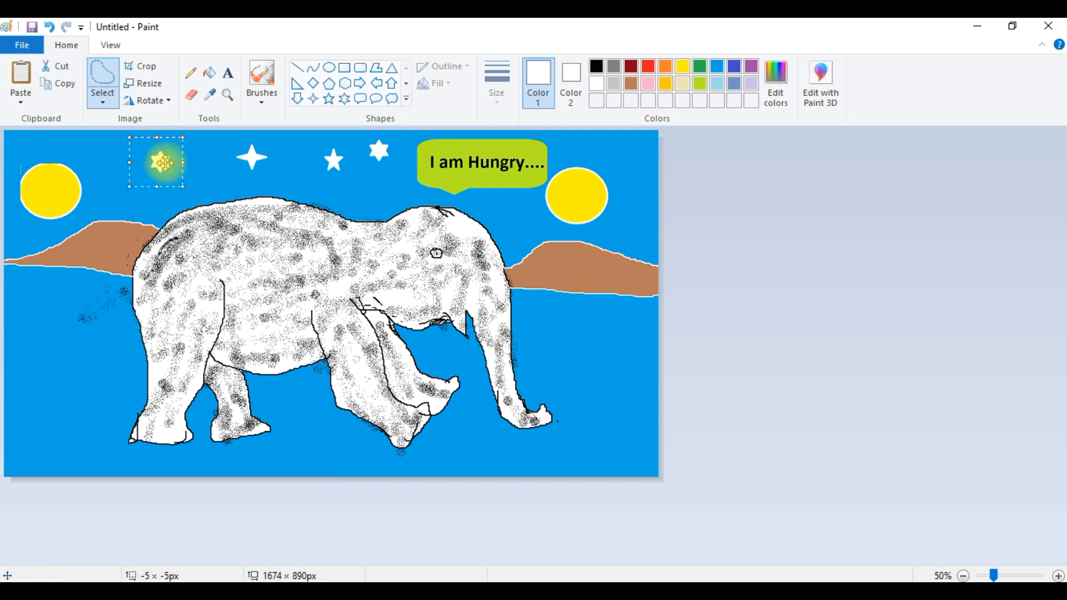
{"action": "right_click", "coordinate": [164, 163]}
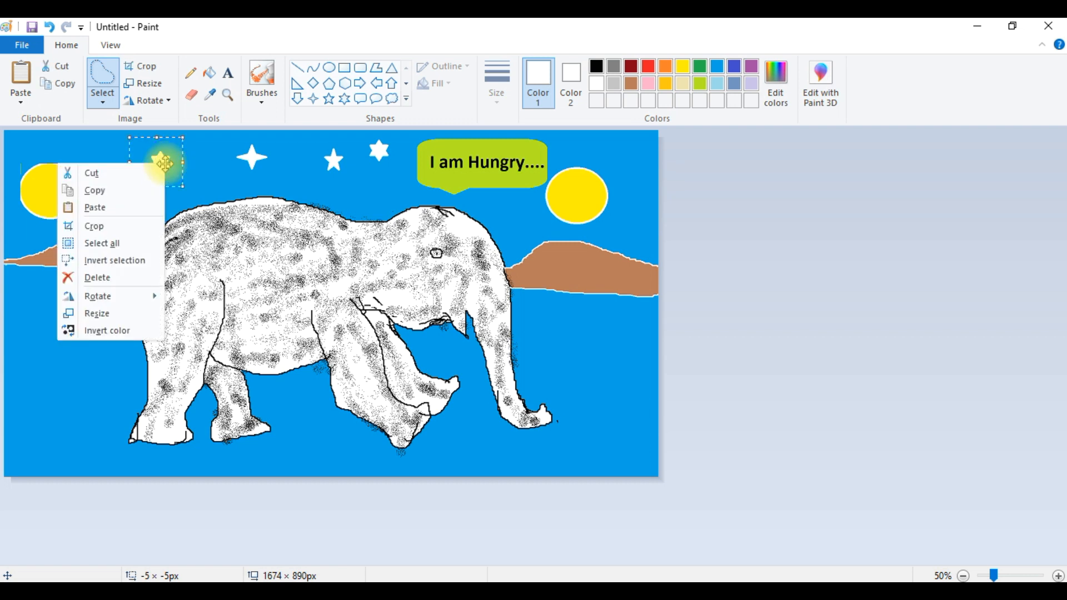
{"action": "left_click", "coordinate": [108, 189]}
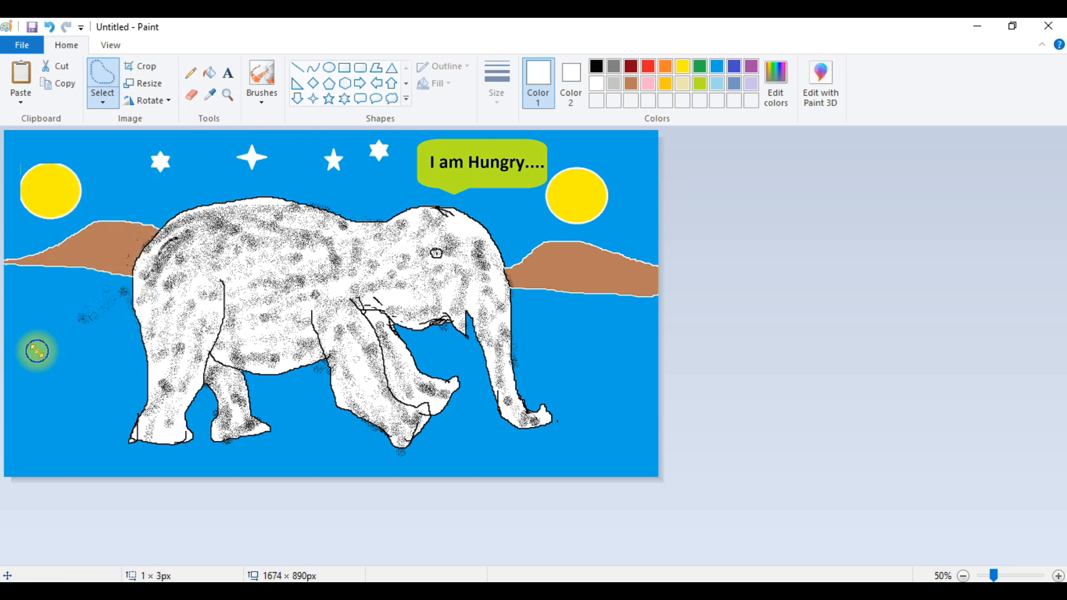
{"action": "left_click", "coordinate": [131, 185]}
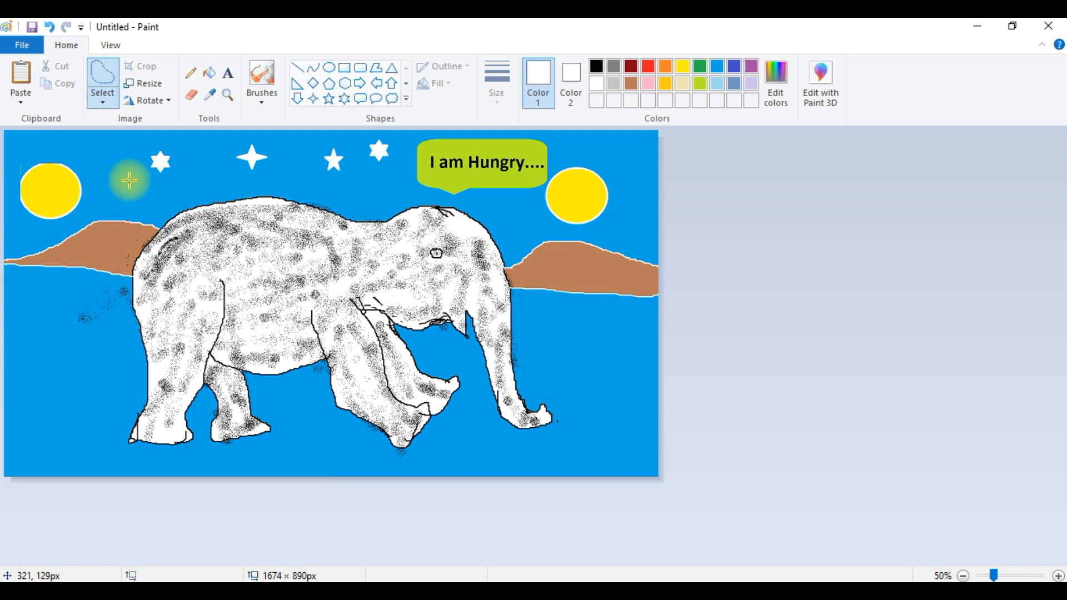
{"action": "key", "text": "ctrl+v"}
{"action": "left_click_drag", "start_coordinate": [33, 153], "coordinate": [119, 162]}
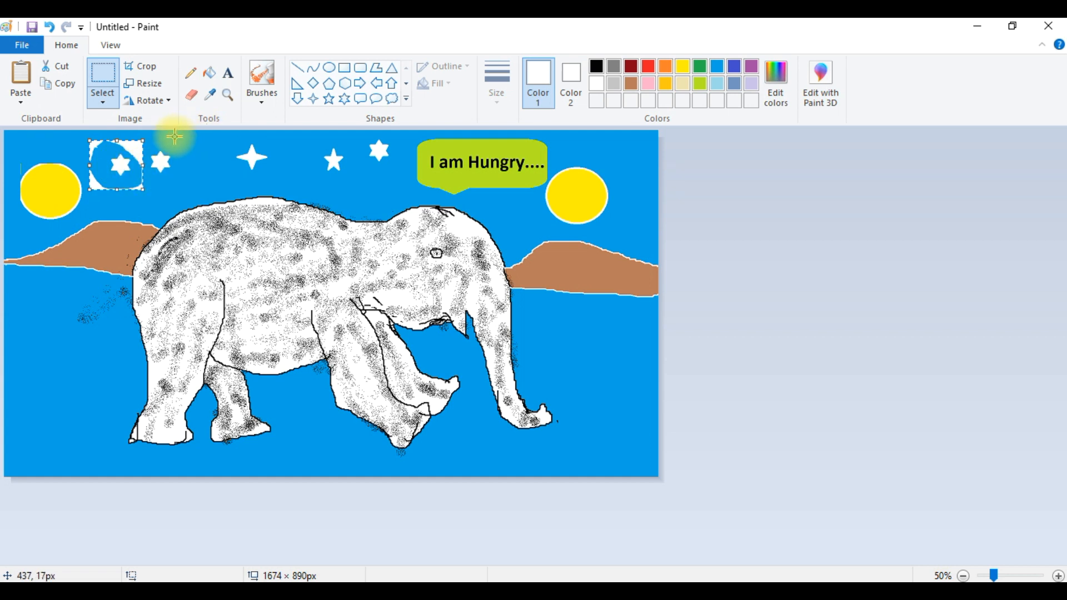
- Pick the sky blue with the Color picker and fill the white box around the pasted star blue
{"action": "left_click", "coordinate": [189, 77]}
{"action": "left_click", "coordinate": [210, 72]}
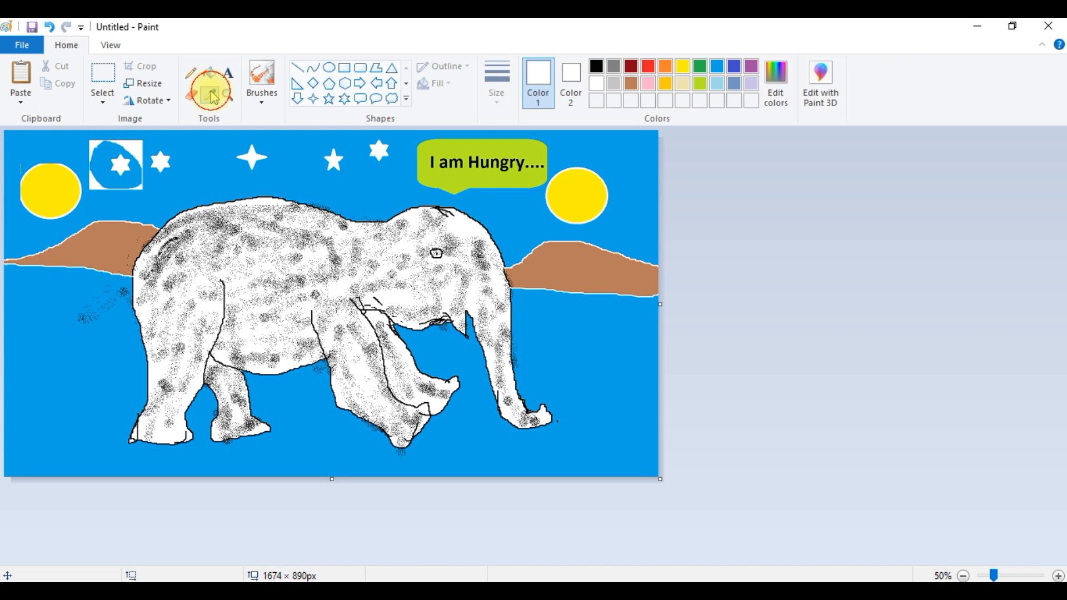
{"action": "left_click", "coordinate": [190, 161]}
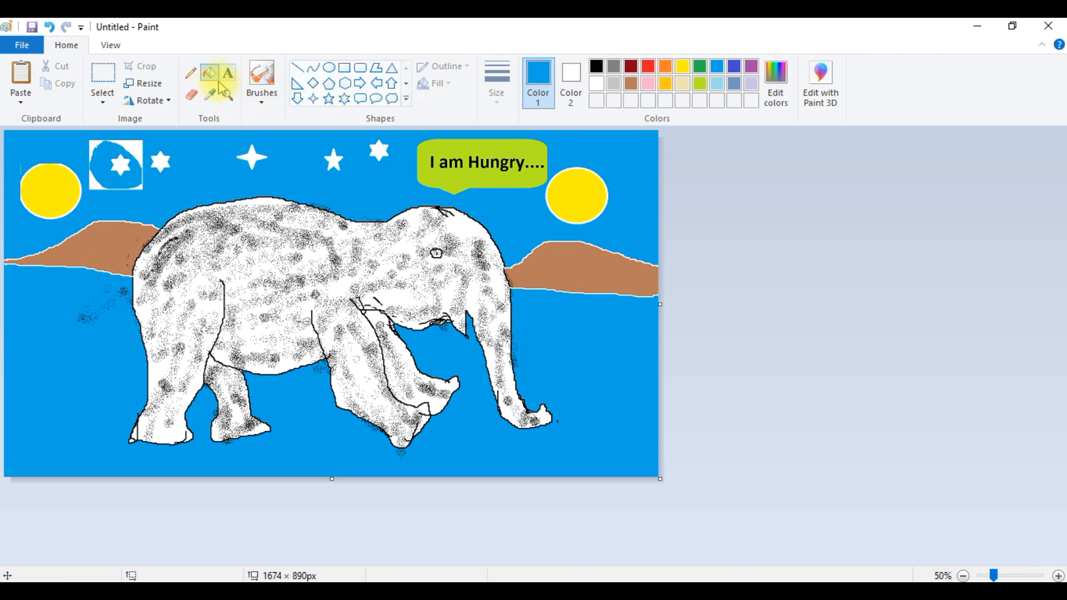
{"action": "left_click", "coordinate": [134, 147]}
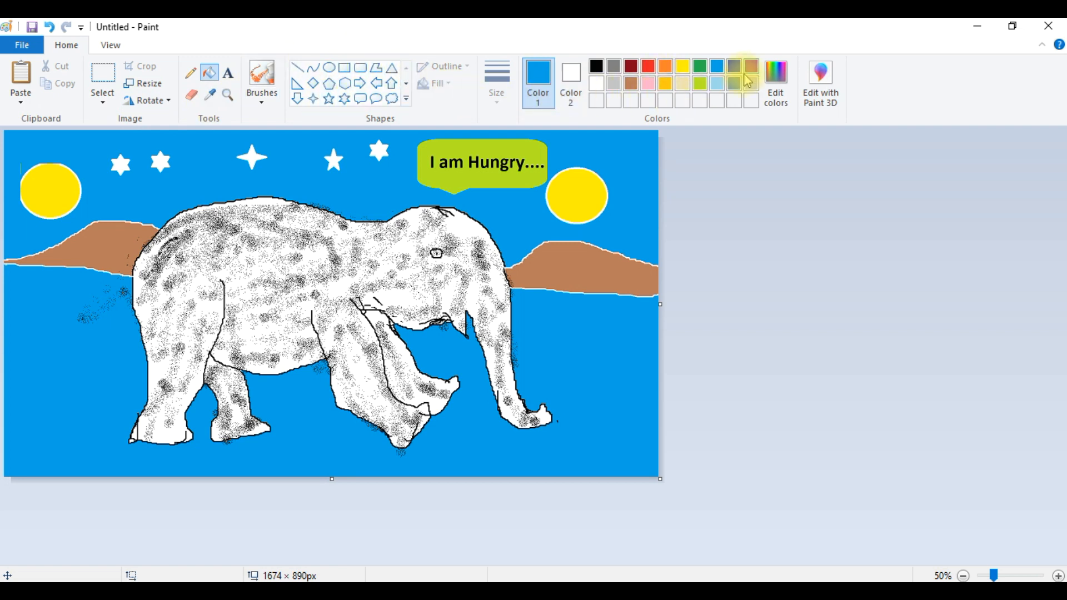
- Magnify the picture with the Magnifier to examine the elephant closely, then return to the 50% view
{"action": "left_click", "coordinate": [232, 98]}
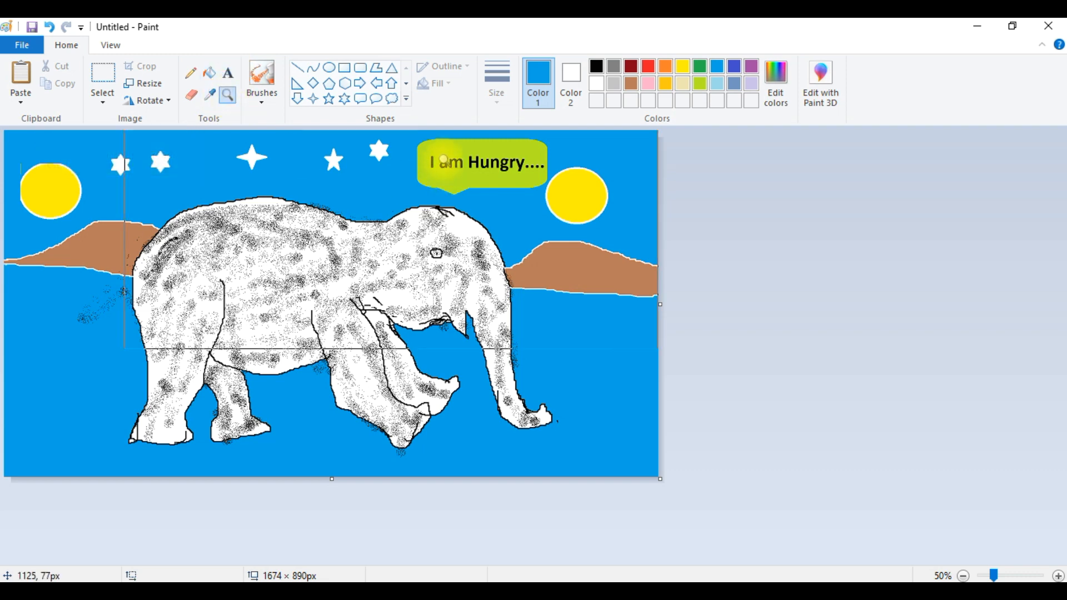
{"action": "left_click", "coordinate": [362, 157]}
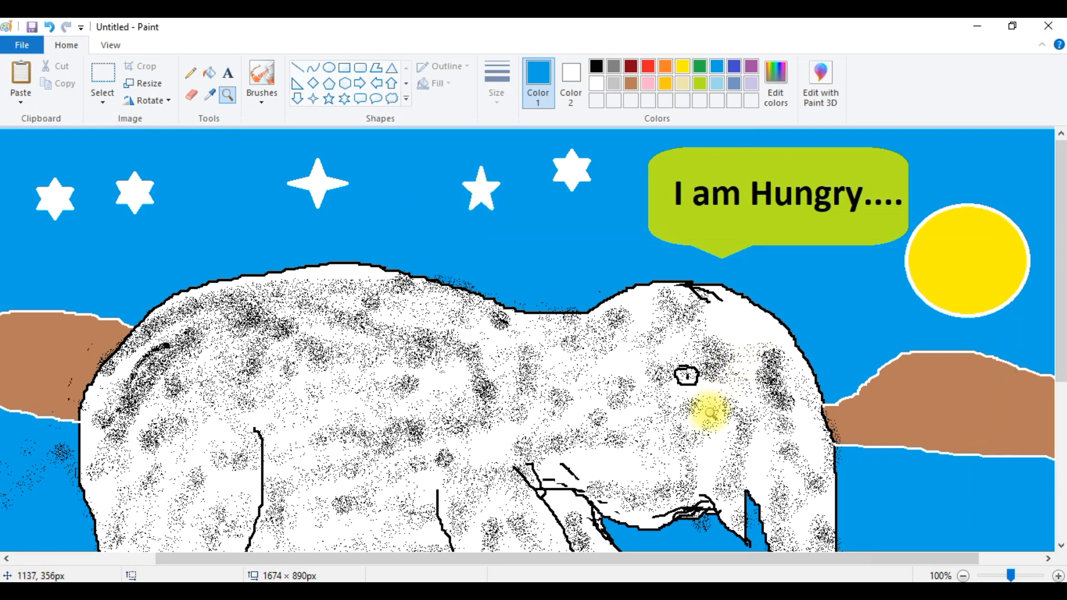
{"action": "key", "text": "Escape"}
{"action": "scroll", "coordinate": [575, 313], "scroll_direction": "down", "scroll_amount": 3}
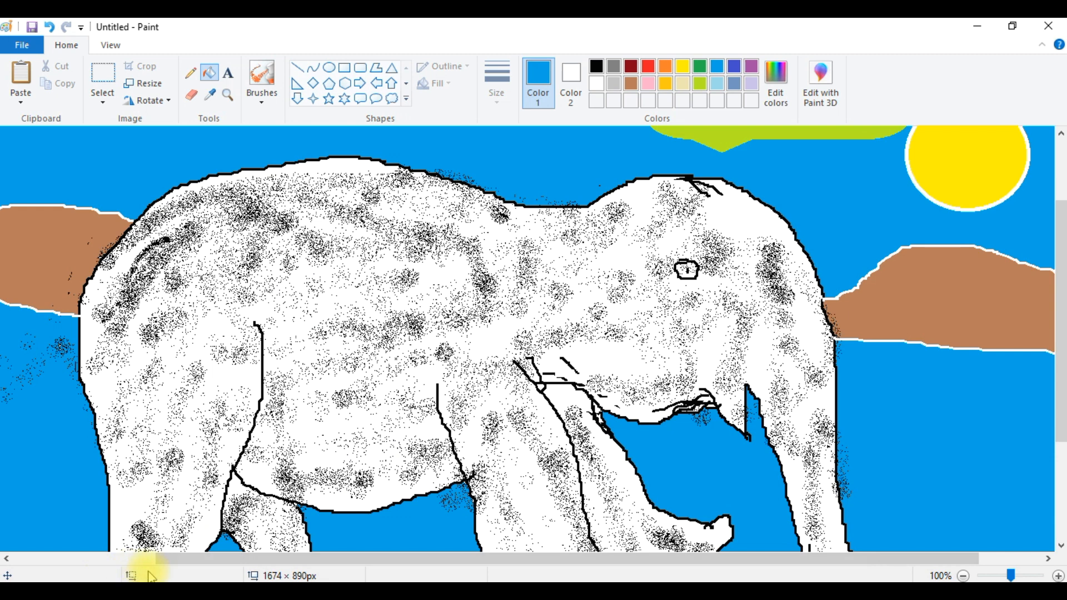
{"action": "left_click", "coordinate": [111, 45]}
{"action": "left_click", "coordinate": [50, 85]}
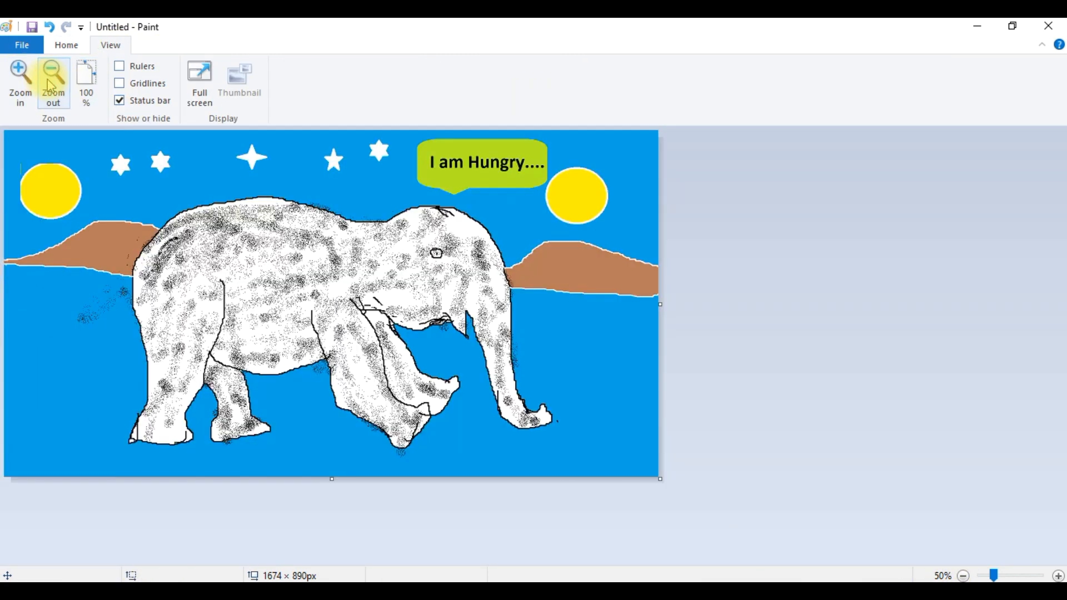
{"action": "left_click", "coordinate": [55, 45]}
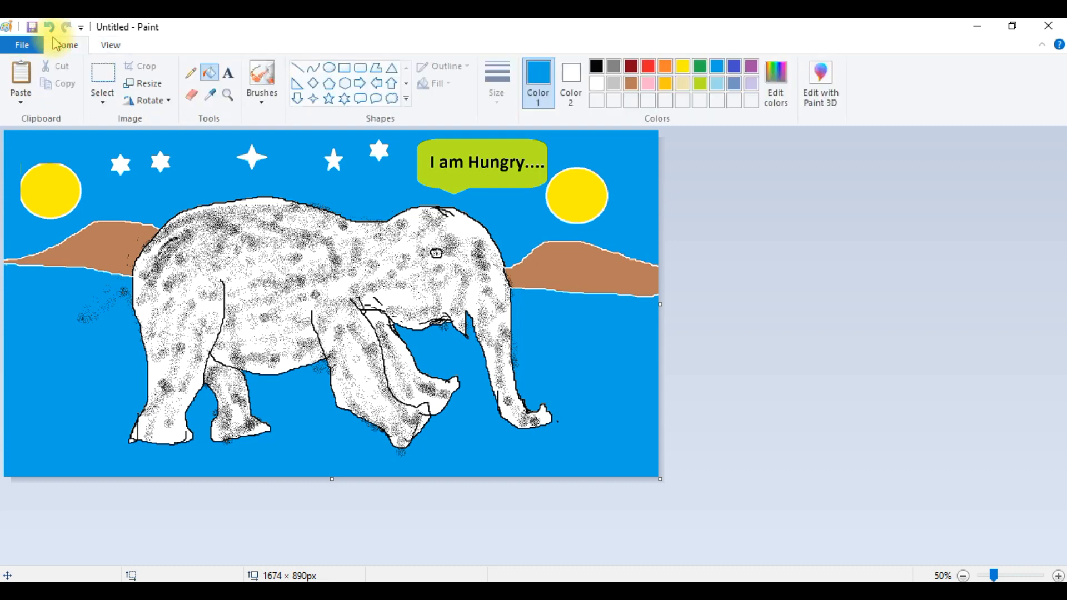
- Resize the whole picture to 50 percent
{"action": "left_click", "coordinate": [150, 83]}
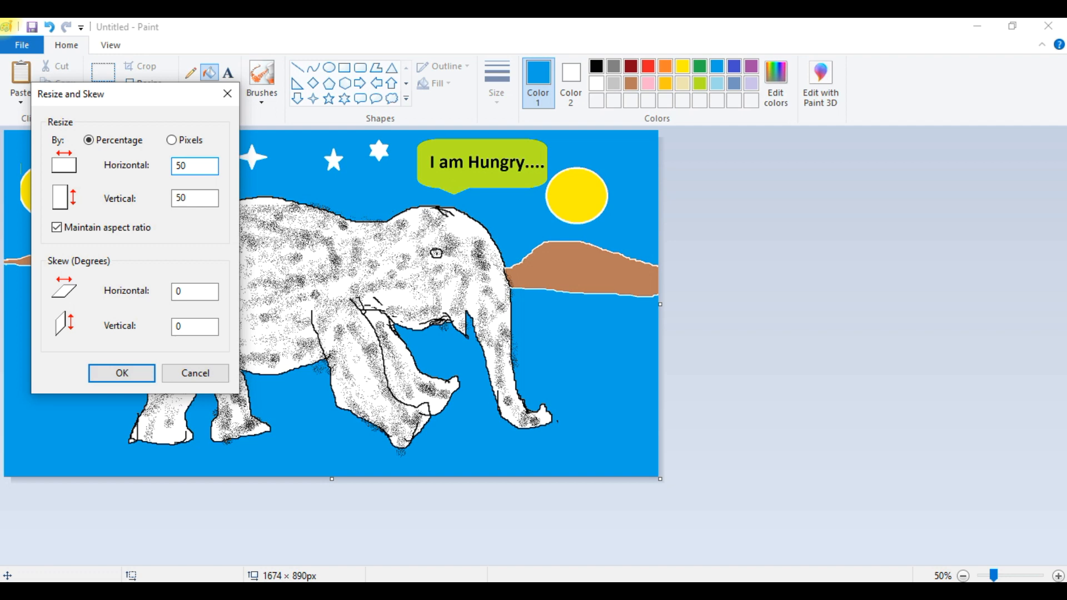
{"action": "key", "text": "Return"}
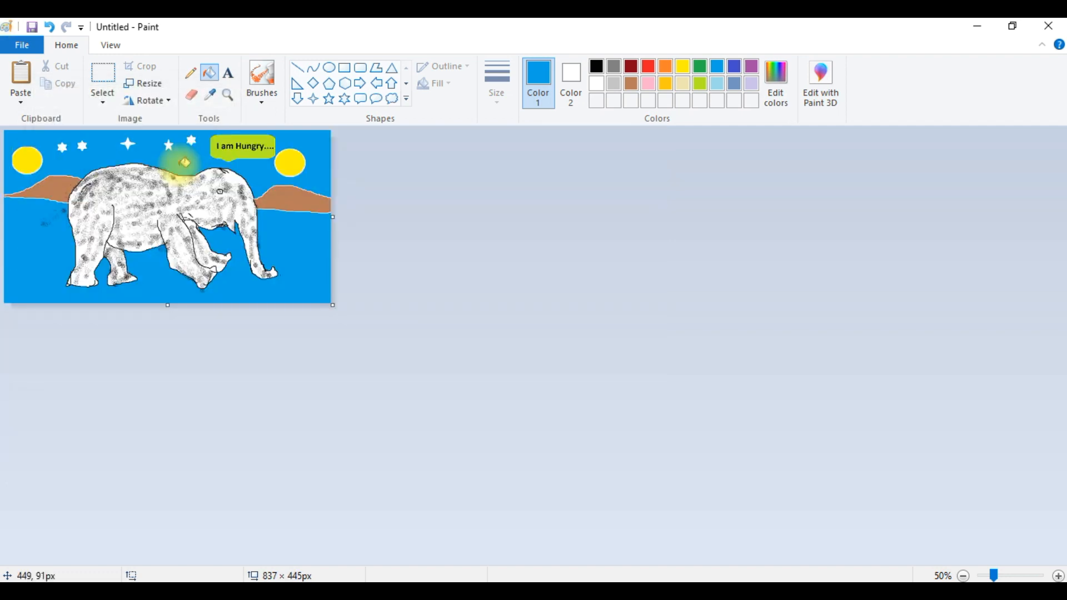
- Rotate the whole picture 180°
{"action": "left_click", "coordinate": [162, 101]}
{"action": "left_click", "coordinate": [135, 153]}
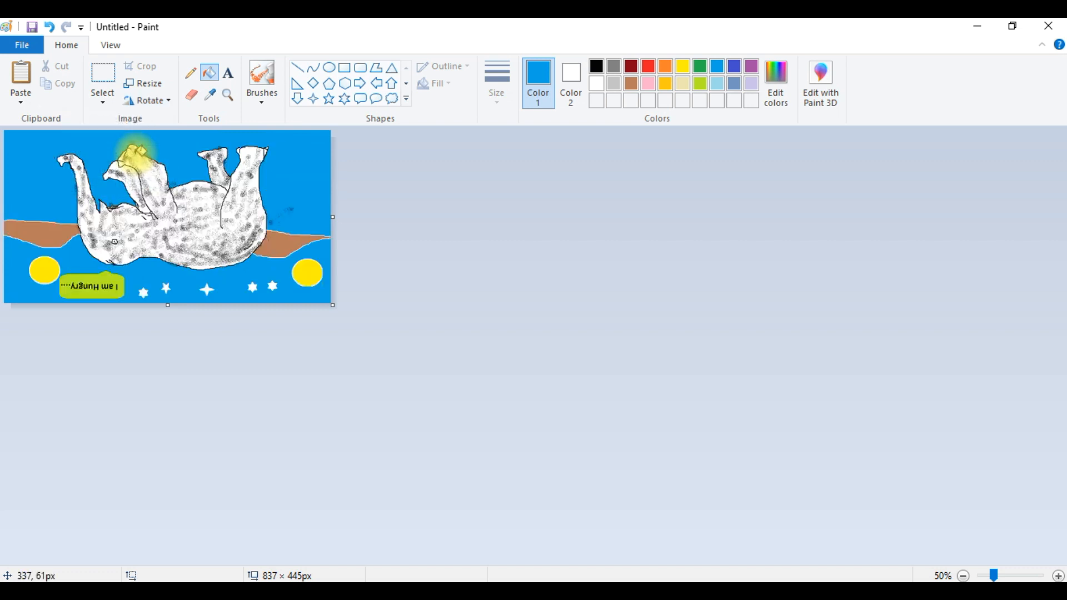
- Flip the picture horizontally and rotate it 180° again
{"action": "left_click", "coordinate": [157, 102]}
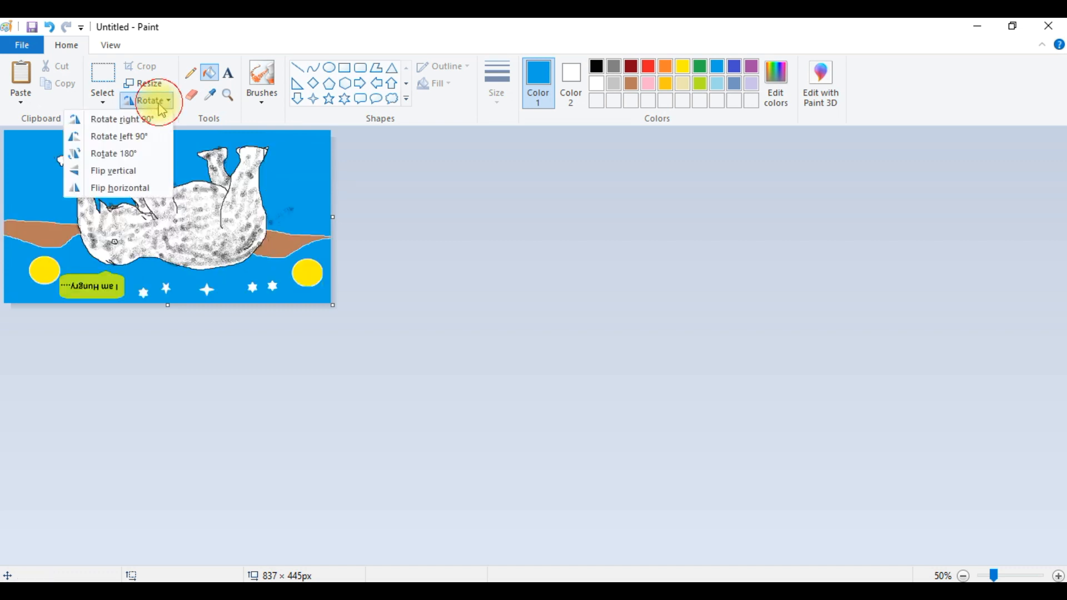
{"action": "left_click", "coordinate": [148, 188]}
{"action": "left_click", "coordinate": [162, 101]}
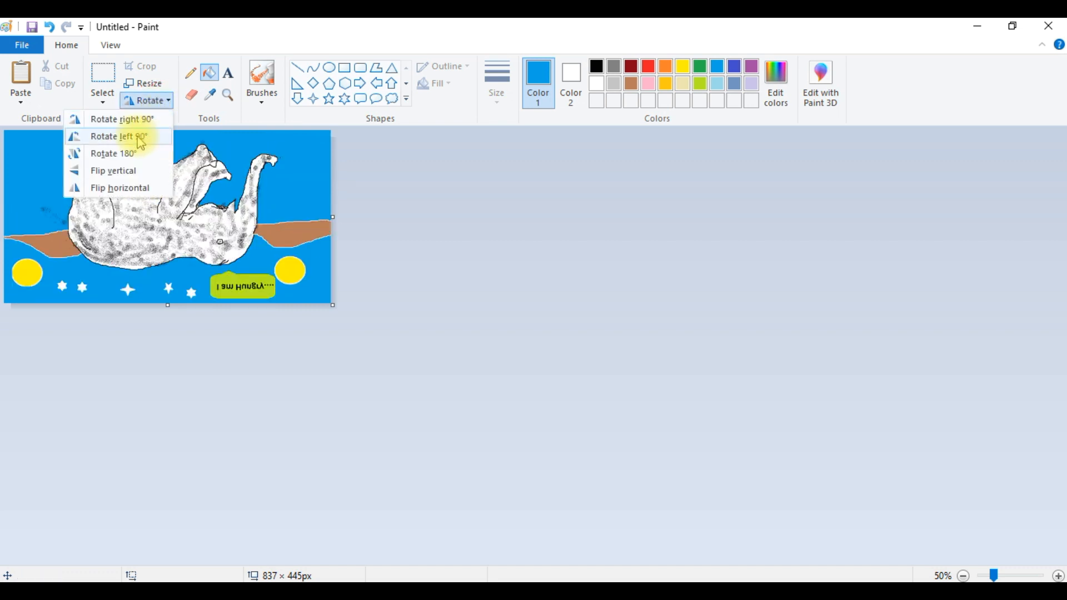
{"action": "left_click", "coordinate": [128, 153]}
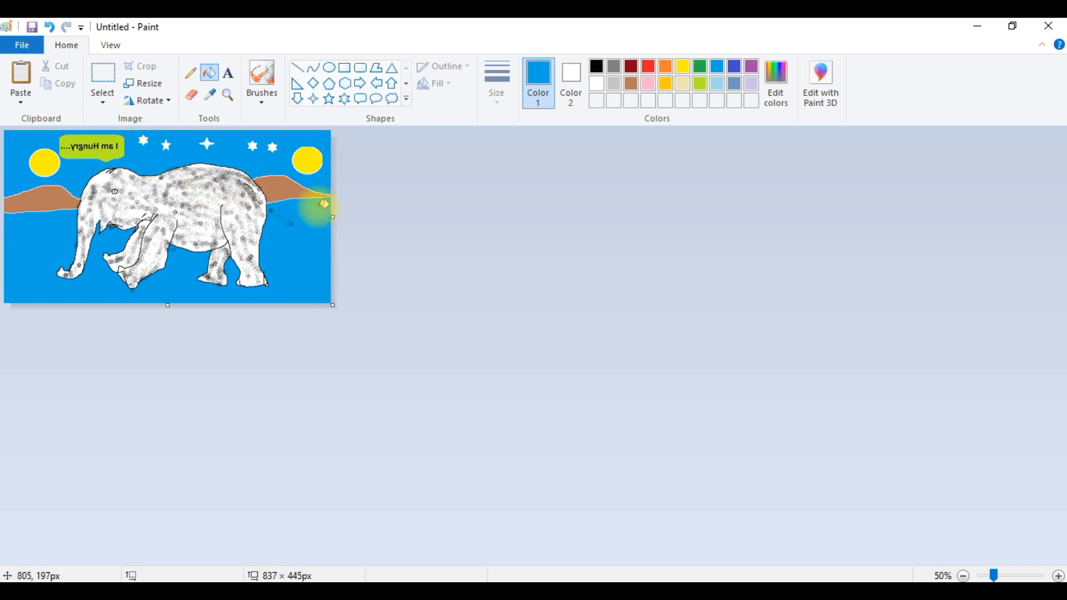
{"action": "left_click_drag", "start_coordinate": [502, 217], "coordinate": [503, 218]}
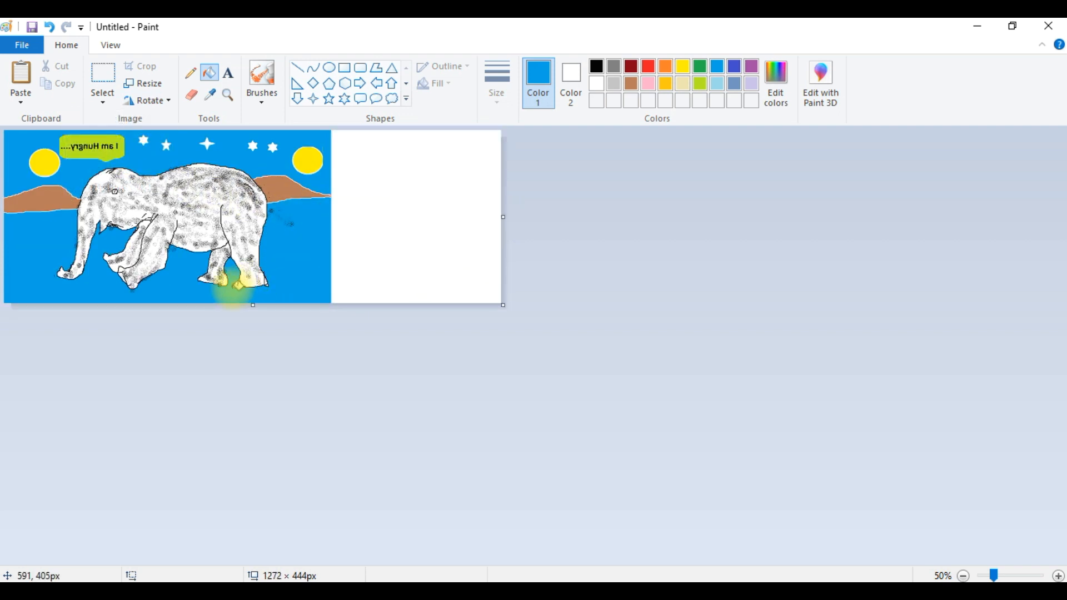
{"action": "key", "text": "ctrl+z"}
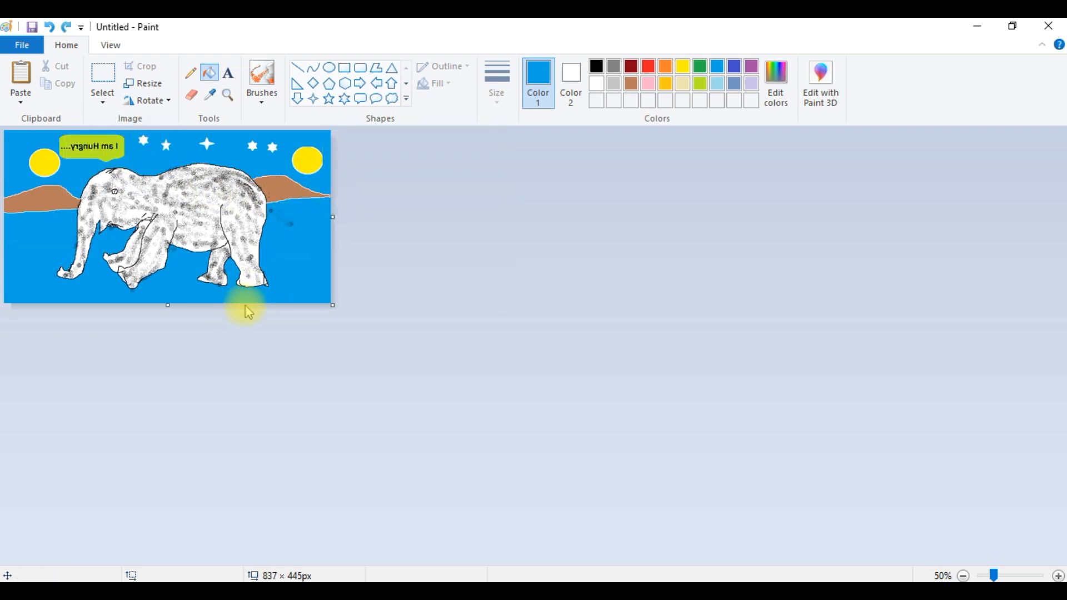
{"action": "left_click", "coordinate": [146, 84]}
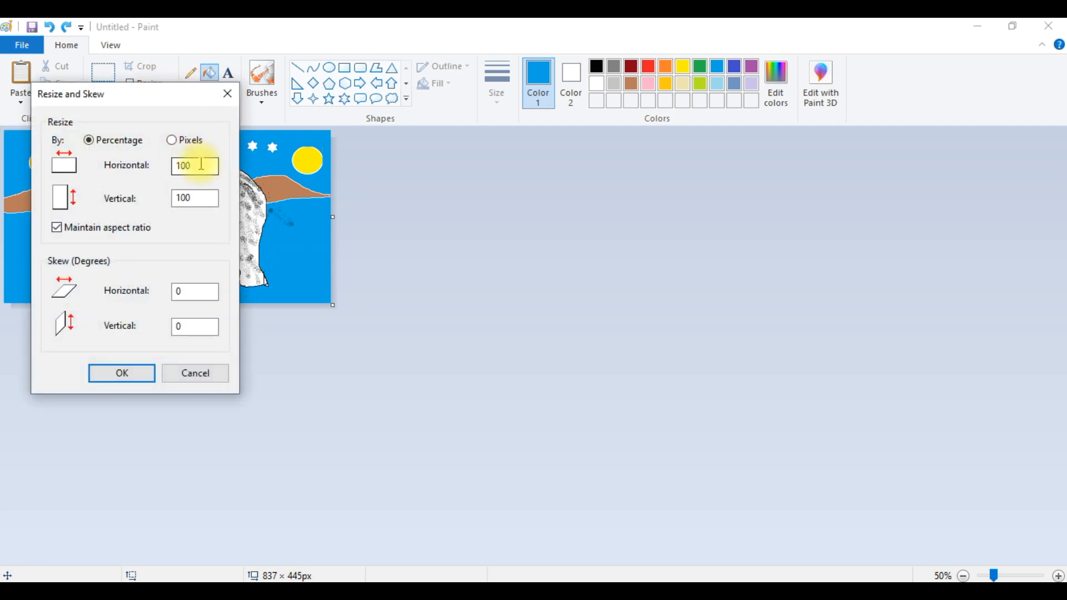
{"action": "left_click", "coordinate": [227, 94]}
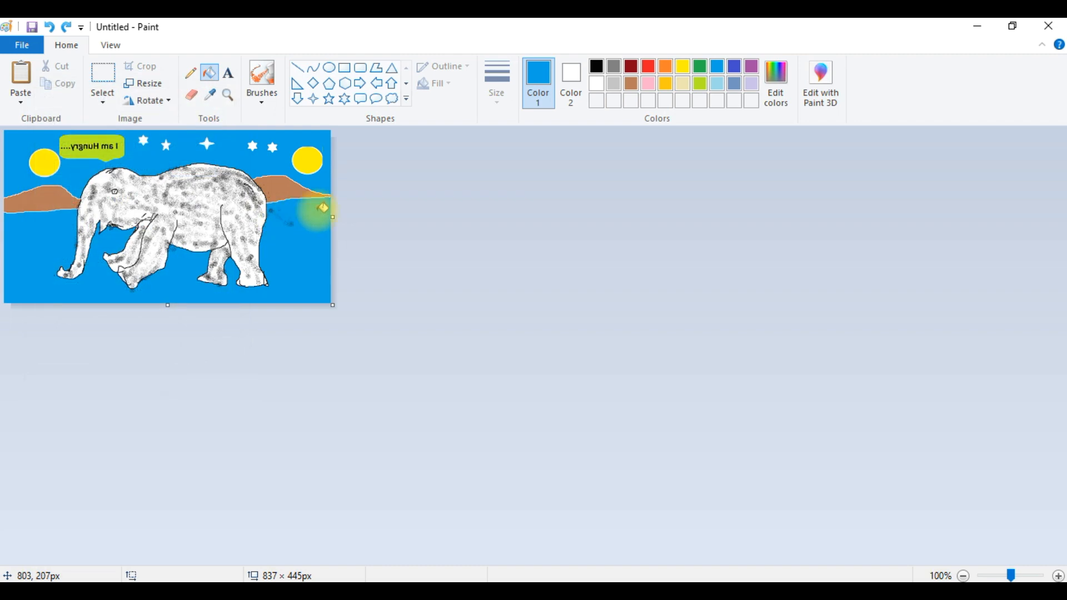
- Flip the picture horizontally back to its original orientation
{"action": "scroll", "coordinate": [318, 211], "scroll_direction": "up", "scroll_amount": 2}
{"action": "scroll", "coordinate": [318, 211], "scroll_direction": "down", "scroll_amount": 2}
{"action": "scroll", "coordinate": [318, 211], "scroll_direction": "up", "scroll_amount": 1}
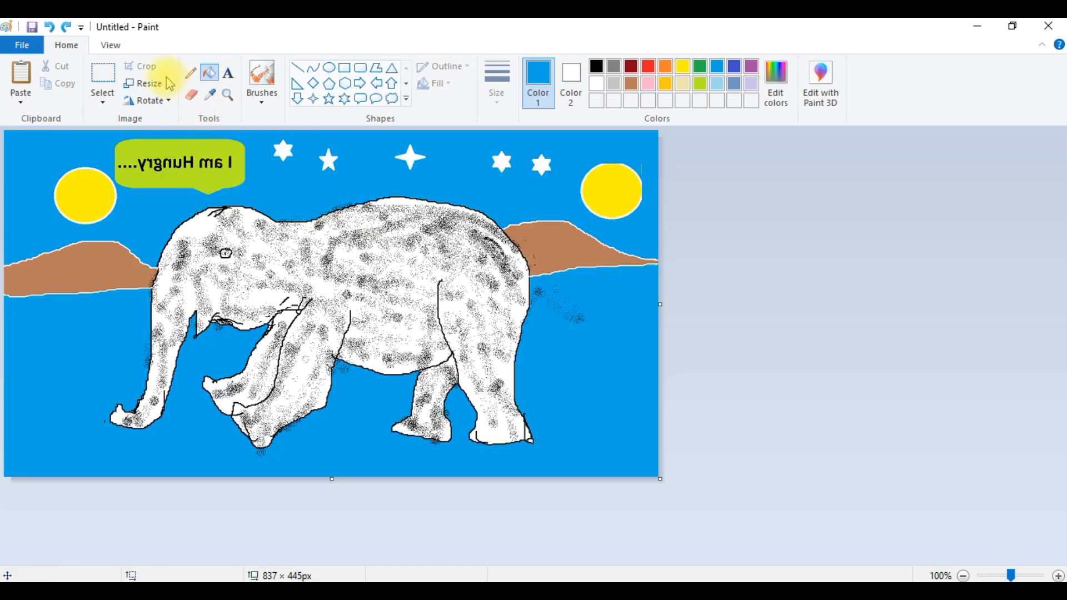
{"action": "left_click", "coordinate": [156, 101]}
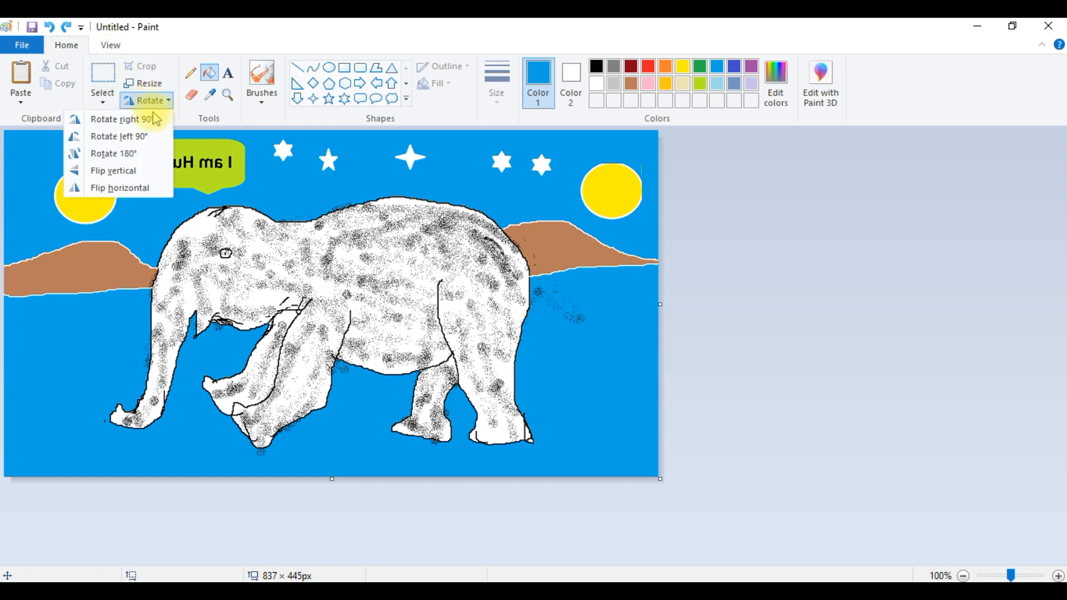
{"action": "left_click", "coordinate": [143, 186]}
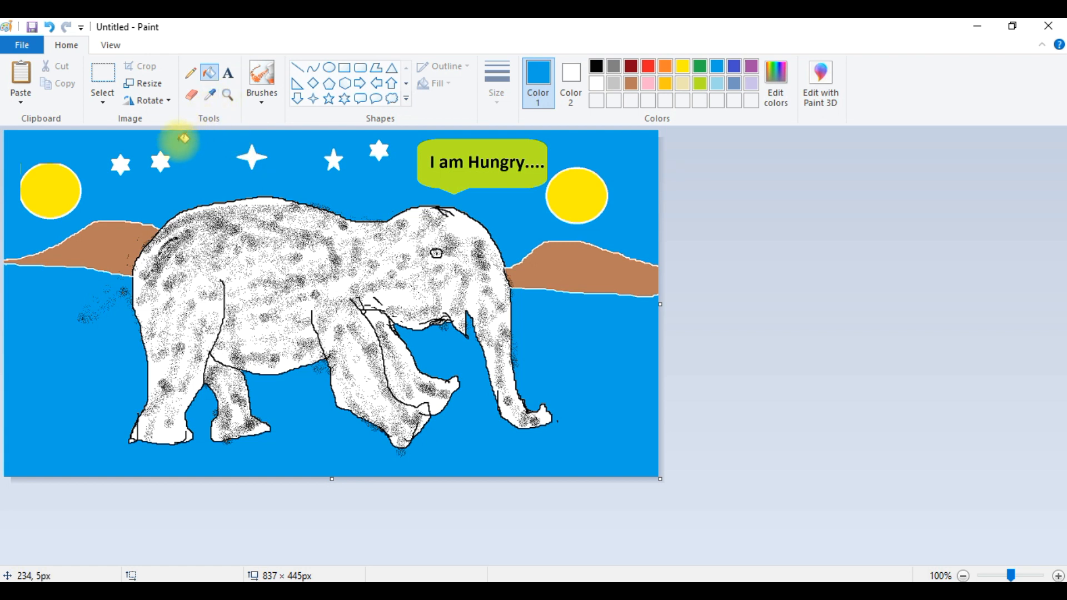
- Paint a short red horizontal line in the sea's left side with the Brush
{"action": "left_click", "coordinate": [265, 106]}
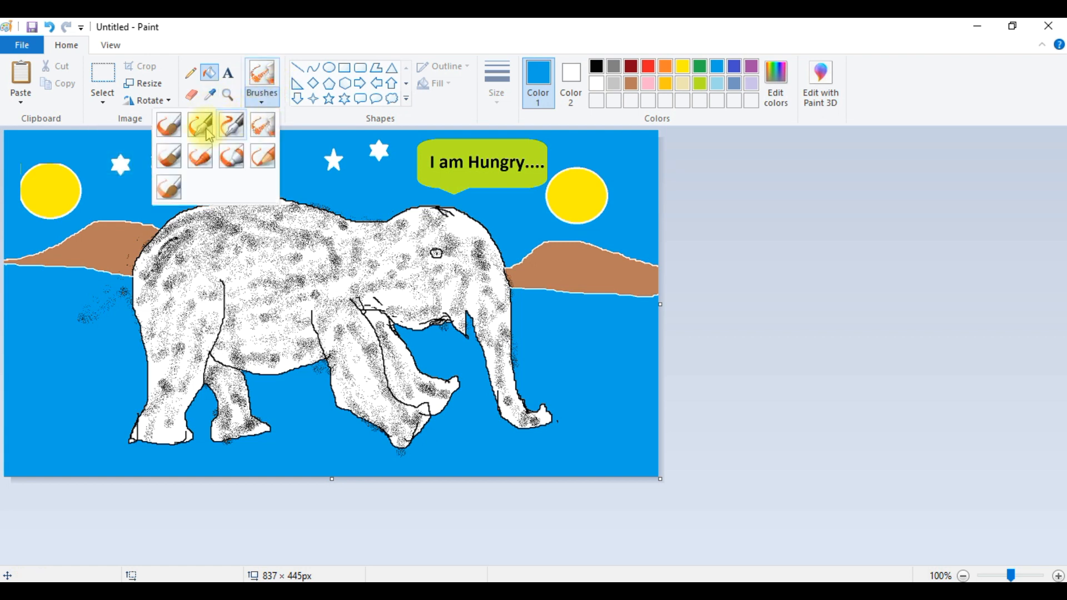
{"action": "left_click", "coordinate": [168, 125]}
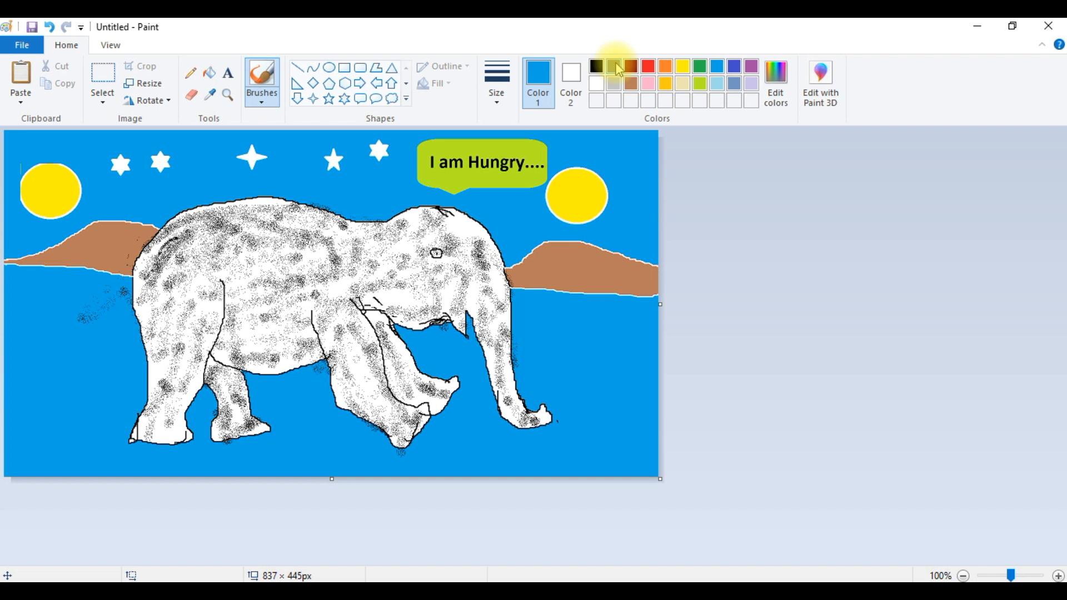
{"action": "left_click", "coordinate": [648, 67]}
{"action": "left_click_drag", "start_coordinate": [18, 347], "coordinate": [89, 347]}
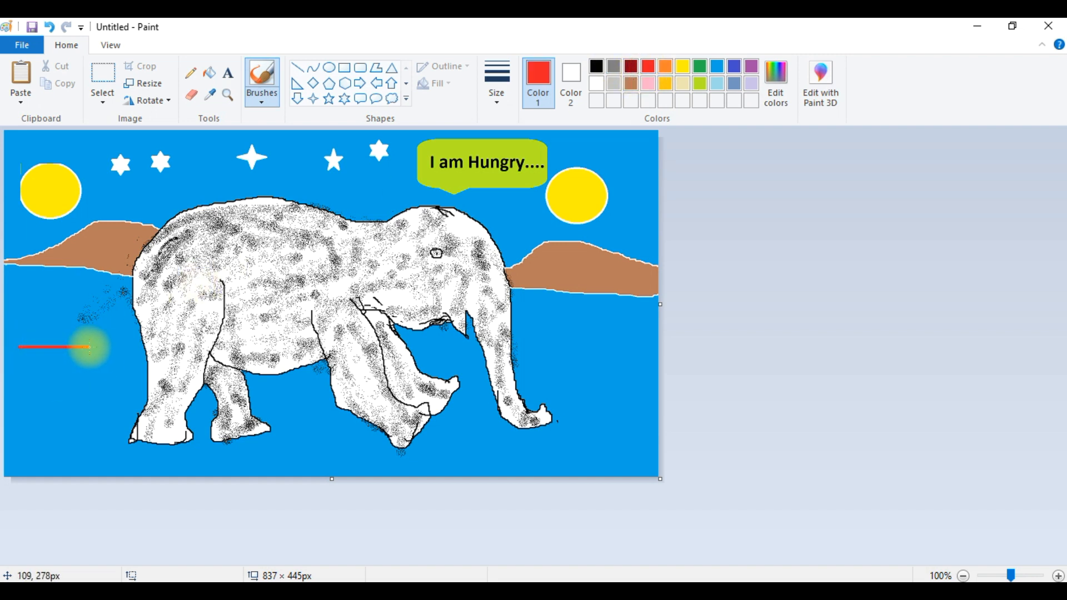
- Paint a red line below it with Calligraphy brush 1
{"action": "left_click", "coordinate": [260, 97]}
{"action": "left_click", "coordinate": [202, 127]}
{"action": "left_click_drag", "start_coordinate": [18, 368], "coordinate": [92, 369]}
- Paint another red line below with Calligraphy brush 2
{"action": "left_click", "coordinate": [260, 96]}
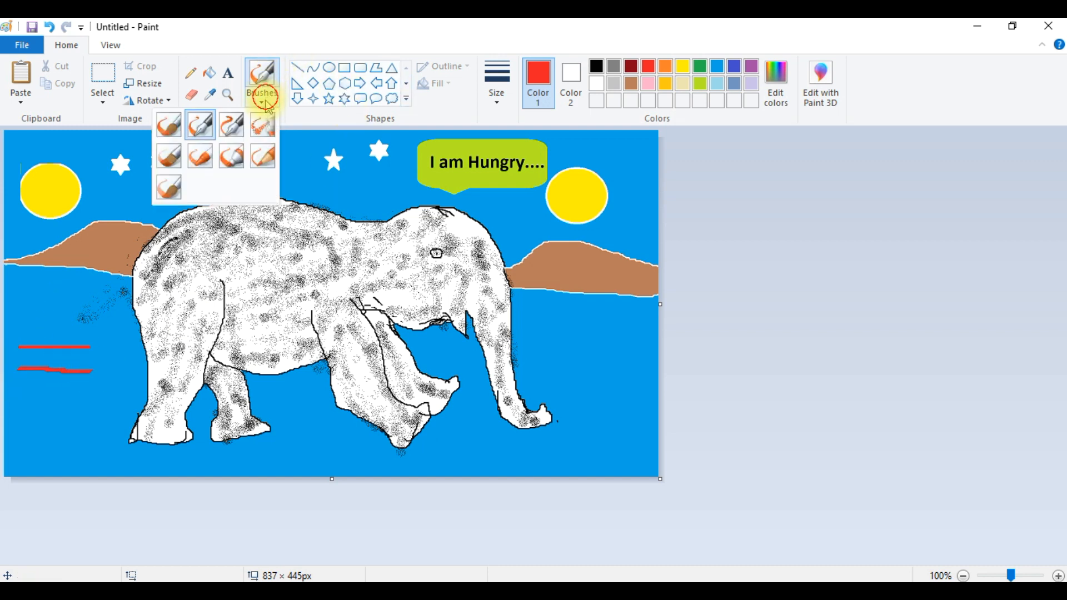
{"action": "left_click", "coordinate": [226, 124]}
{"action": "left_click_drag", "start_coordinate": [11, 386], "coordinate": [84, 387]}
- Spray a red stroke below the lines with the Airbrush
{"action": "left_click", "coordinate": [261, 98]}
{"action": "left_click", "coordinate": [261, 126]}
{"action": "left_click_drag", "start_coordinate": [13, 418], "coordinate": [99, 417]}
- Paint a thick red stroke above the lines with another brush
{"action": "left_click", "coordinate": [274, 102]}
{"action": "left_click", "coordinate": [168, 125]}
{"action": "left_click_drag", "start_coordinate": [14, 312], "coordinate": [91, 311]}
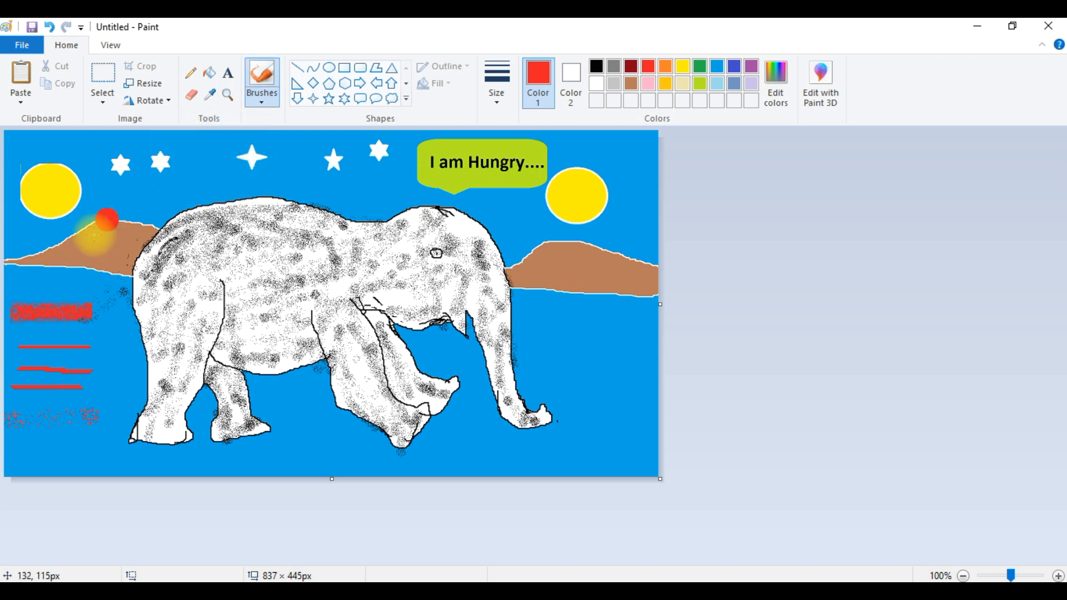
- Paint a diagonal red stroke right of the elephant with another brush and undo it
{"action": "left_click", "coordinate": [262, 96]}
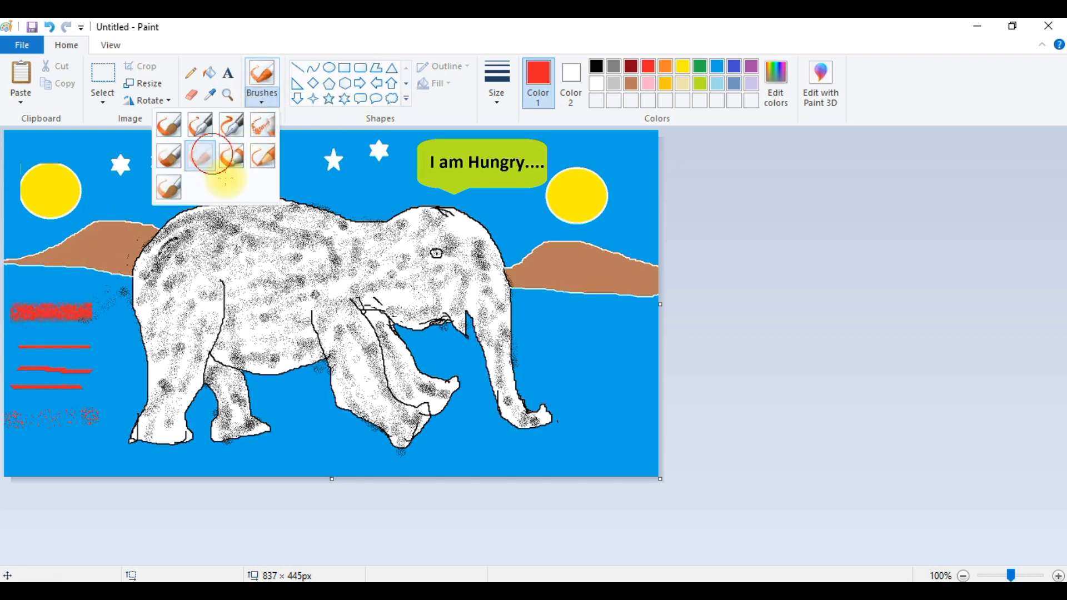
{"action": "left_click", "coordinate": [213, 164]}
{"action": "left_click_drag", "start_coordinate": [561, 332], "coordinate": [594, 385]}
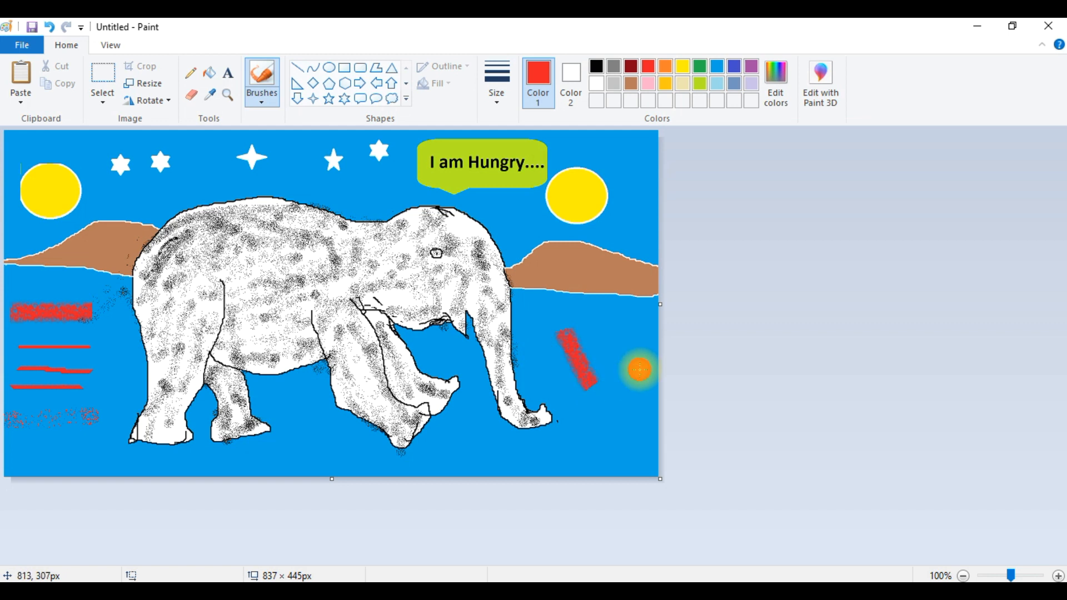
{"action": "key", "text": "ctrl+z"}
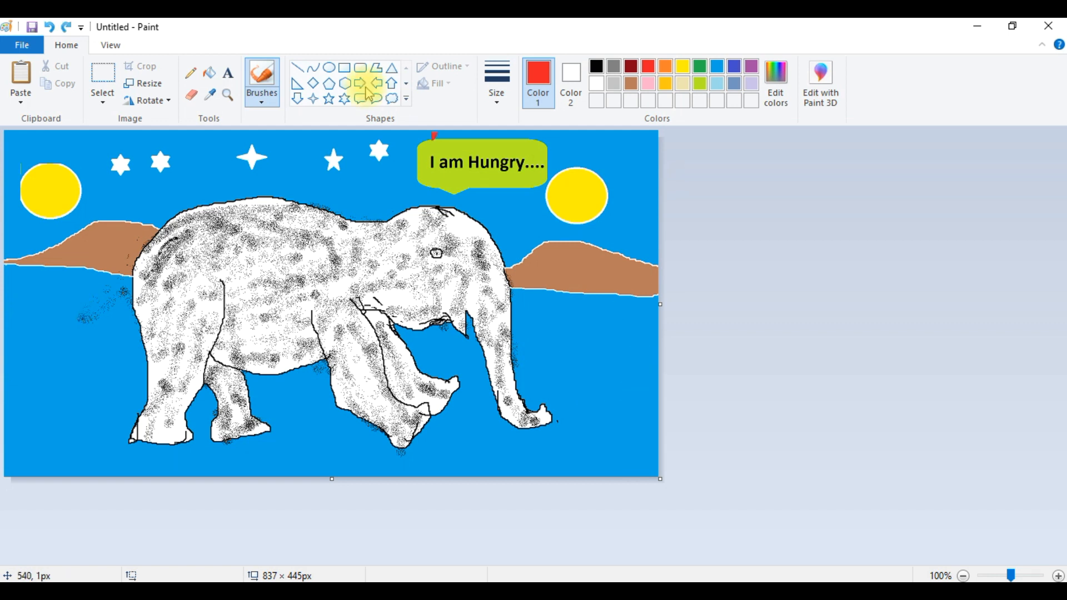
- Paint a red stroke near the lower-left corner with the Crayon brush and undo it
{"action": "left_click", "coordinate": [262, 89]}
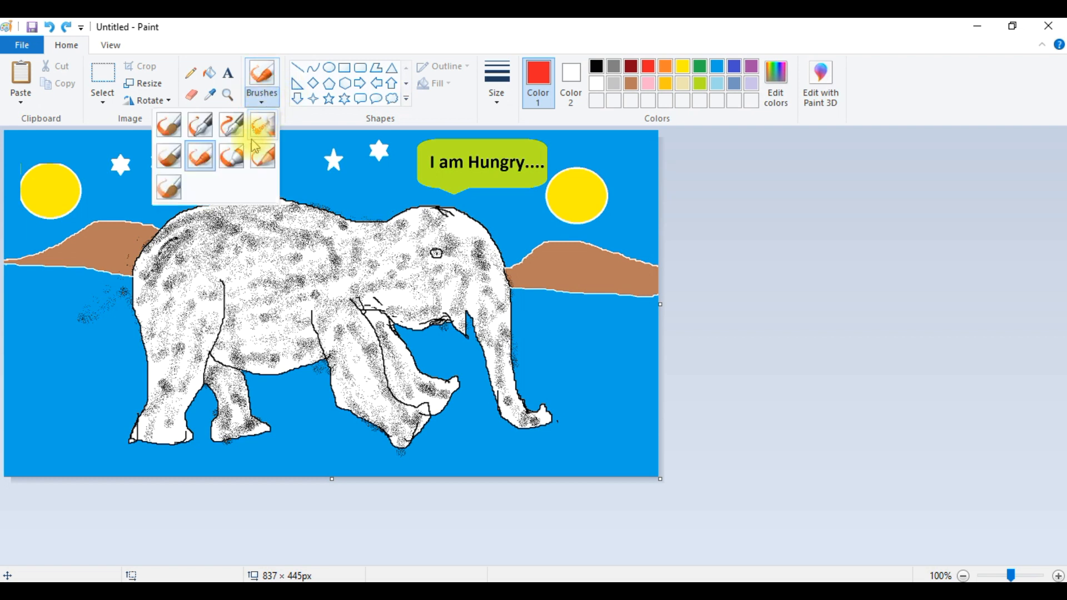
{"action": "left_click", "coordinate": [200, 158]}
{"action": "left_click", "coordinate": [8, 443]}
{"action": "mouse_move", "coordinate": [10, 448]}
{"action": "left_mouse_down"}
{"action": "mouse_move", "coordinate": [94, 452]}
{"action": "mouse_move", "coordinate": [69, 459]}
{"action": "left_mouse_up"}
{"action": "key", "text": "ctrl+z"}
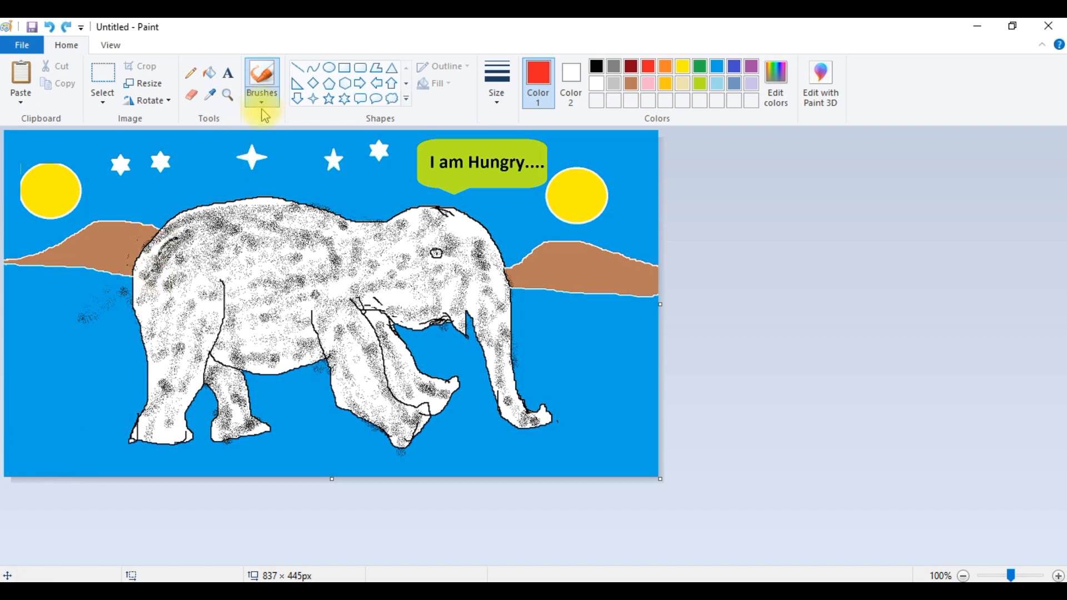
- Paint a red stroke near the lower-left corner with the Marker and undo it
{"action": "left_click", "coordinate": [262, 107]}
{"action": "left_click", "coordinate": [229, 155]}
{"action": "left_click_drag", "start_coordinate": [11, 424], "coordinate": [75, 422]}
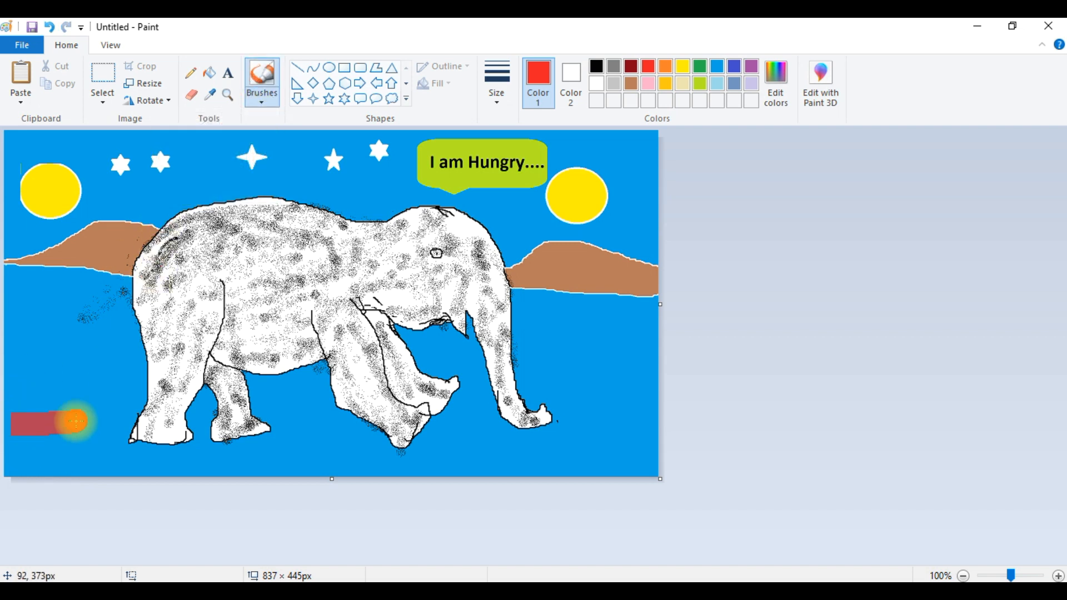
{"action": "key", "text": "ctrl+z"}
- Spray a red stroke near the lower-left corner with the Airbrush and undo it
{"action": "left_click", "coordinate": [263, 109]}
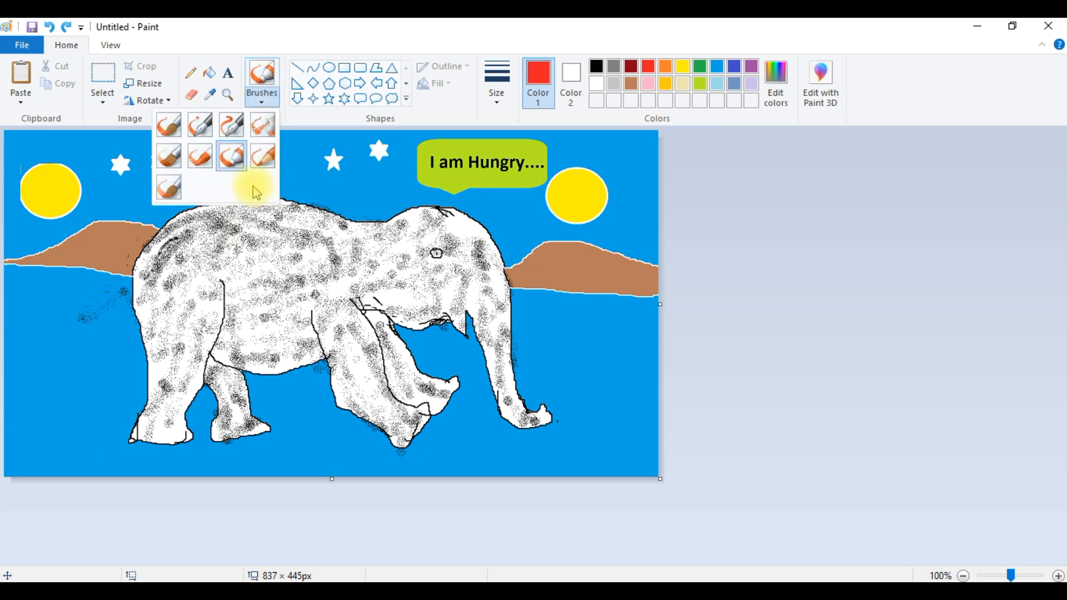
{"action": "left_click", "coordinate": [263, 125]}
{"action": "left_click_drag", "start_coordinate": [6, 428], "coordinate": [59, 426]}
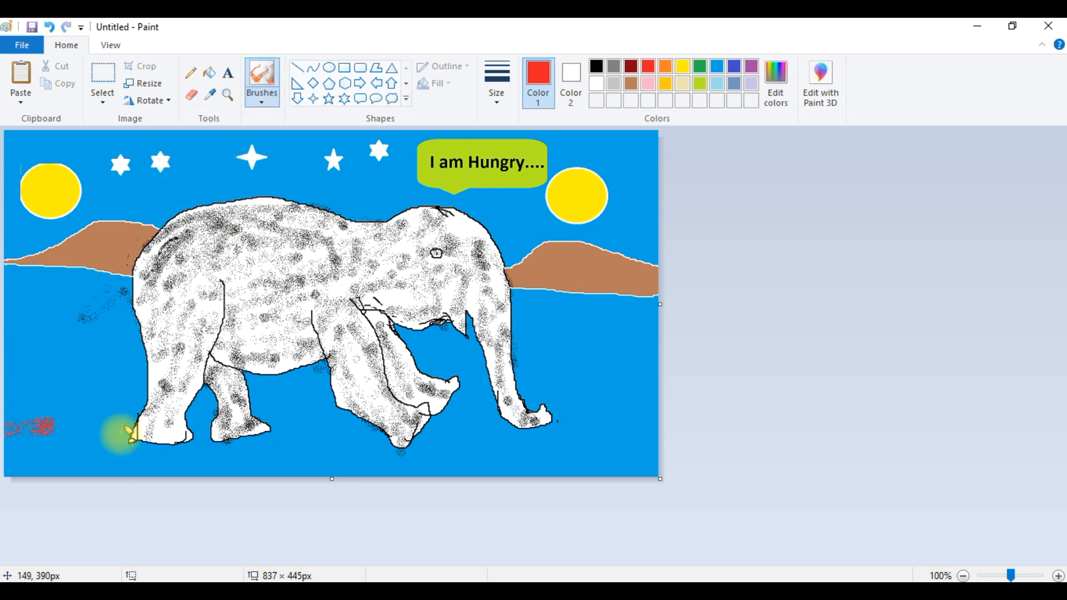
{"action": "key", "text": "ctrl+z"}
- Paint a band of green grass along the bottom of the canvas with another brush
{"action": "left_click", "coordinate": [263, 98]}
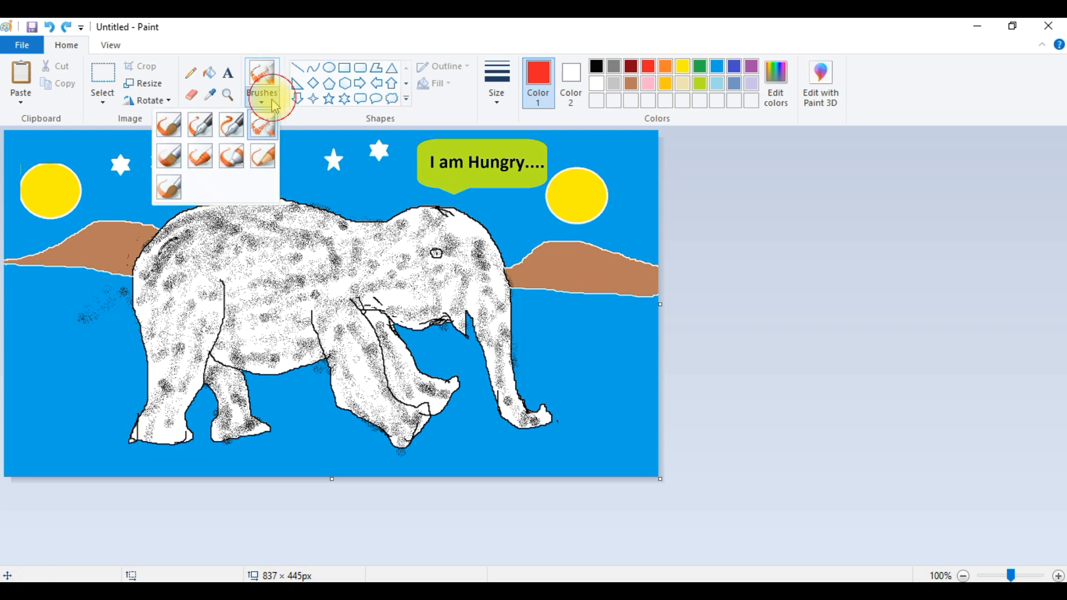
{"action": "left_click", "coordinate": [208, 157]}
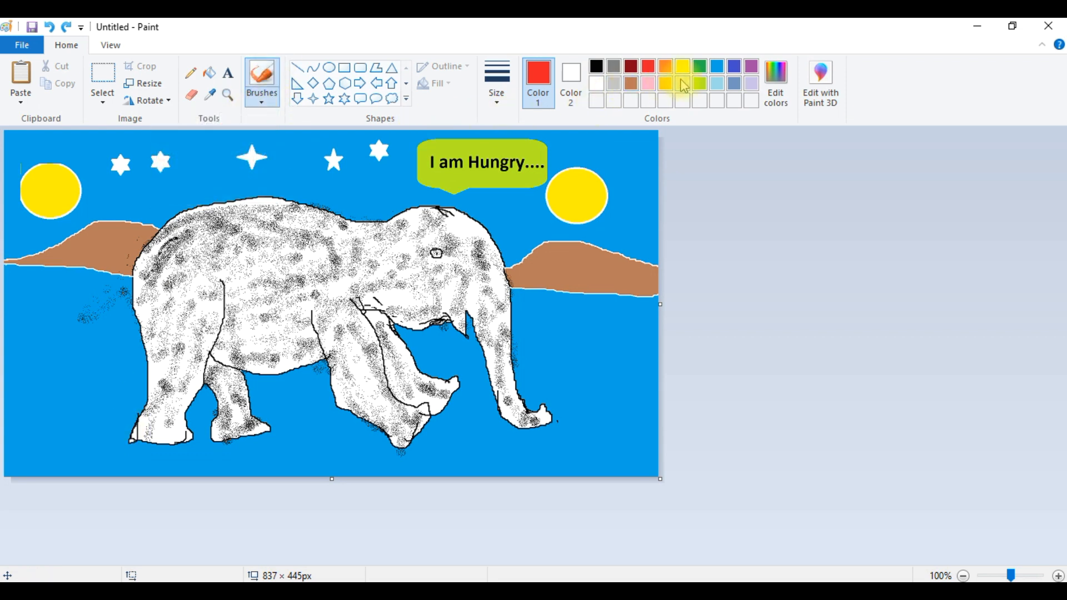
{"action": "left_click", "coordinate": [704, 66]}
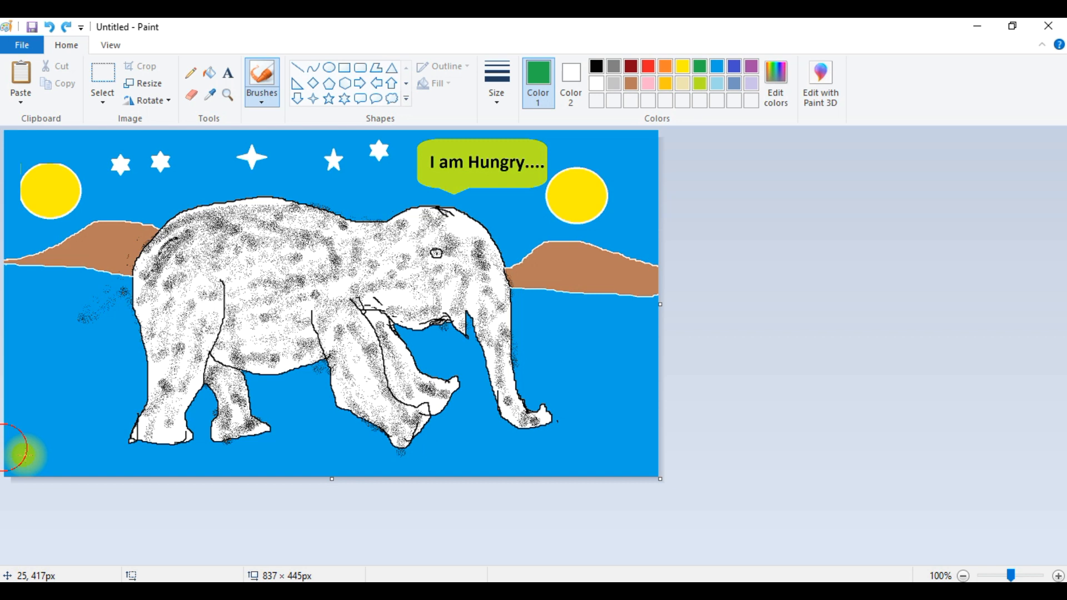
{"action": "mouse_move", "coordinate": [56, 460]}
{"action": "left_mouse_down"}
{"action": "mouse_move", "coordinate": [163, 490]}
{"action": "mouse_move", "coordinate": [13, 460]}
{"action": "mouse_move", "coordinate": [56, 432]}
{"action": "mouse_move", "coordinate": [31, 429]}
{"action": "mouse_move", "coordinate": [65, 451]}
{"action": "mouse_move", "coordinate": [94, 434]}
{"action": "mouse_move", "coordinate": [138, 454]}
{"action": "mouse_move", "coordinate": [79, 446]}
{"action": "mouse_move", "coordinate": [198, 460]}
{"action": "mouse_move", "coordinate": [110, 467]}
{"action": "mouse_move", "coordinate": [289, 461]}
{"action": "mouse_move", "coordinate": [216, 475]}
{"action": "mouse_move", "coordinate": [282, 460]}
{"action": "mouse_move", "coordinate": [295, 446]}
{"action": "mouse_move", "coordinate": [395, 451]}
{"action": "mouse_move", "coordinate": [324, 478]}
{"action": "mouse_move", "coordinate": [464, 464]}
{"action": "mouse_move", "coordinate": [258, 475]}
{"action": "mouse_move", "coordinate": [469, 449]}
{"action": "mouse_move", "coordinate": [445, 463]}
{"action": "mouse_move", "coordinate": [602, 452]}
{"action": "mouse_move", "coordinate": [577, 460]}
{"action": "mouse_move", "coordinate": [611, 441]}
{"action": "mouse_move", "coordinate": [621, 468]}
{"action": "mouse_move", "coordinate": [497, 482]}
{"action": "mouse_move", "coordinate": [674, 469]}
{"action": "mouse_move", "coordinate": [670, 454]}
{"action": "mouse_move", "coordinate": [570, 448]}
{"action": "mouse_move", "coordinate": [630, 457]}
{"action": "mouse_move", "coordinate": [396, 481]}
{"action": "mouse_move", "coordinate": [492, 490]}
{"action": "mouse_move", "coordinate": [402, 469]}
{"action": "left_mouse_up"}
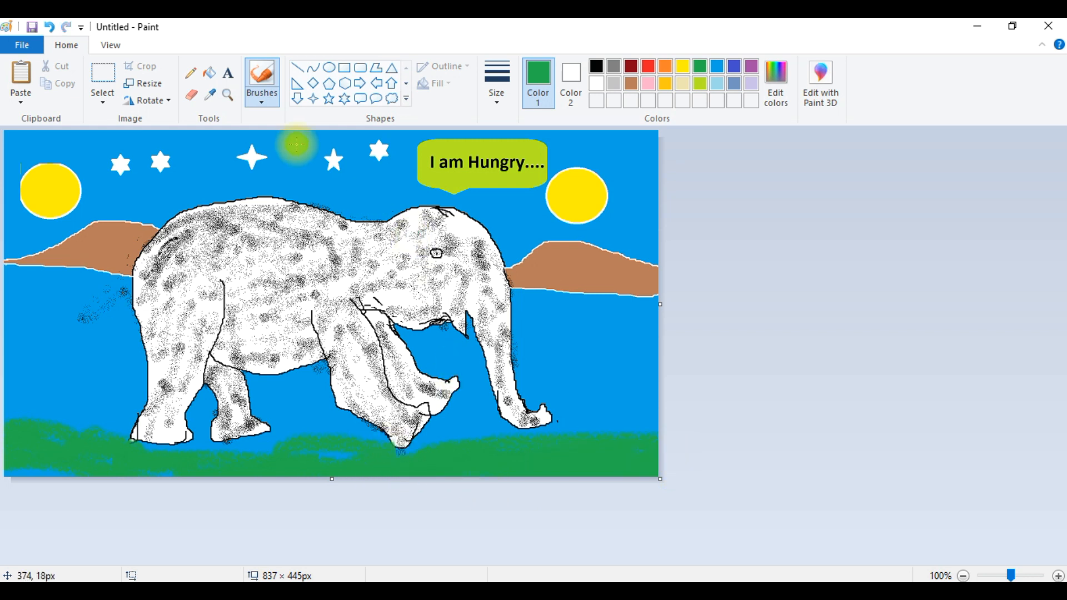
- Fill the elephant's body, head and legs with black using the Fill tool
{"action": "left_click", "coordinate": [216, 75]}
{"action": "left_click", "coordinate": [600, 67]}
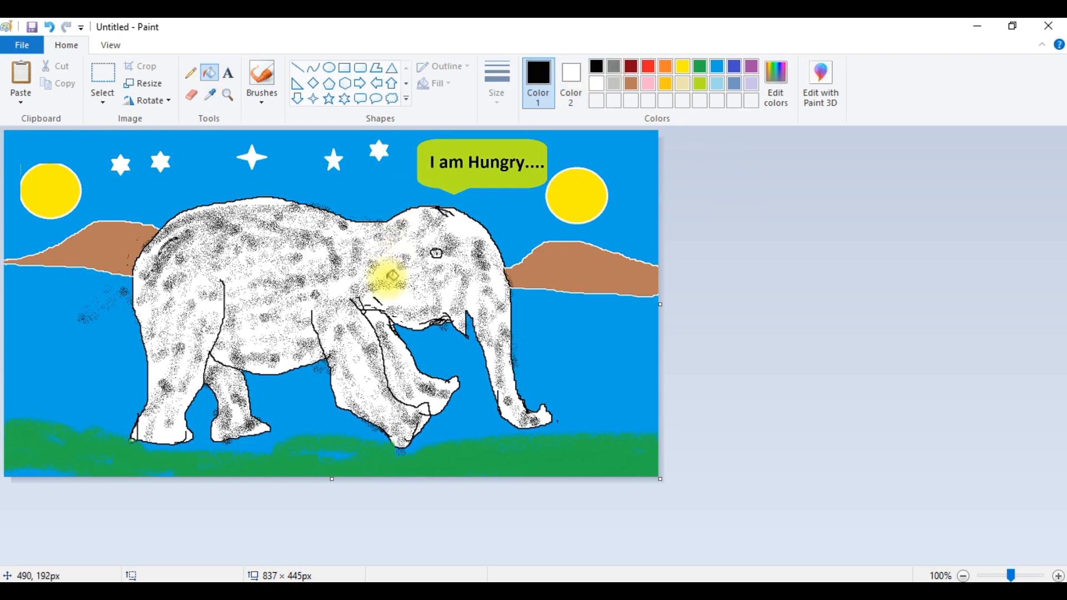
{"action": "left_click", "coordinate": [404, 251]}
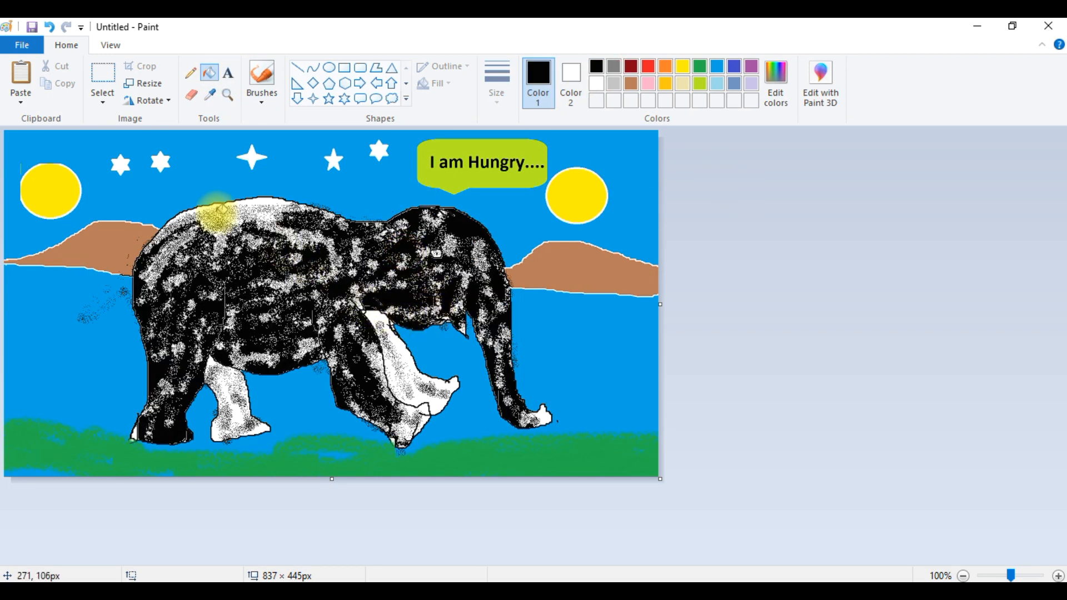
{"action": "left_click", "coordinate": [233, 219]}
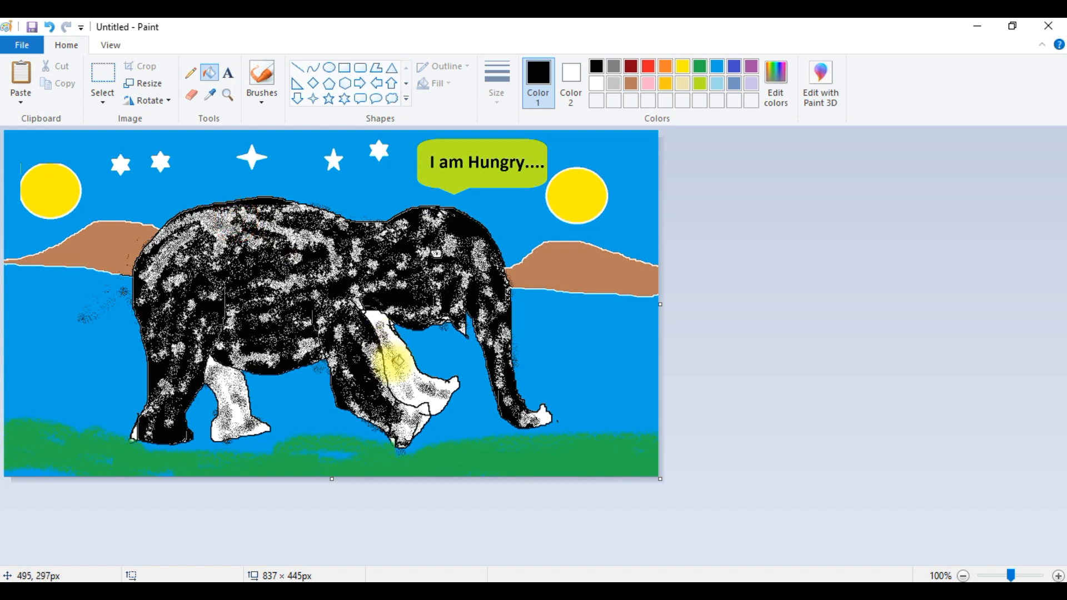
{"action": "left_click", "coordinate": [404, 351]}
{"action": "left_click", "coordinate": [229, 401]}
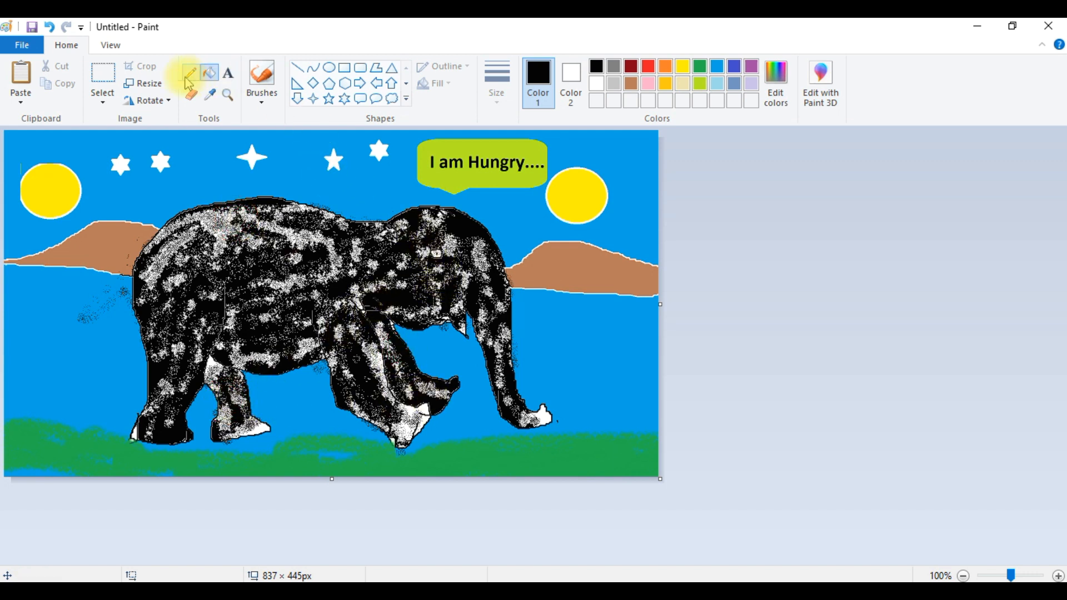
- Erase a small white patch on the elephant's head for its eye
{"action": "left_click", "coordinate": [191, 94]}
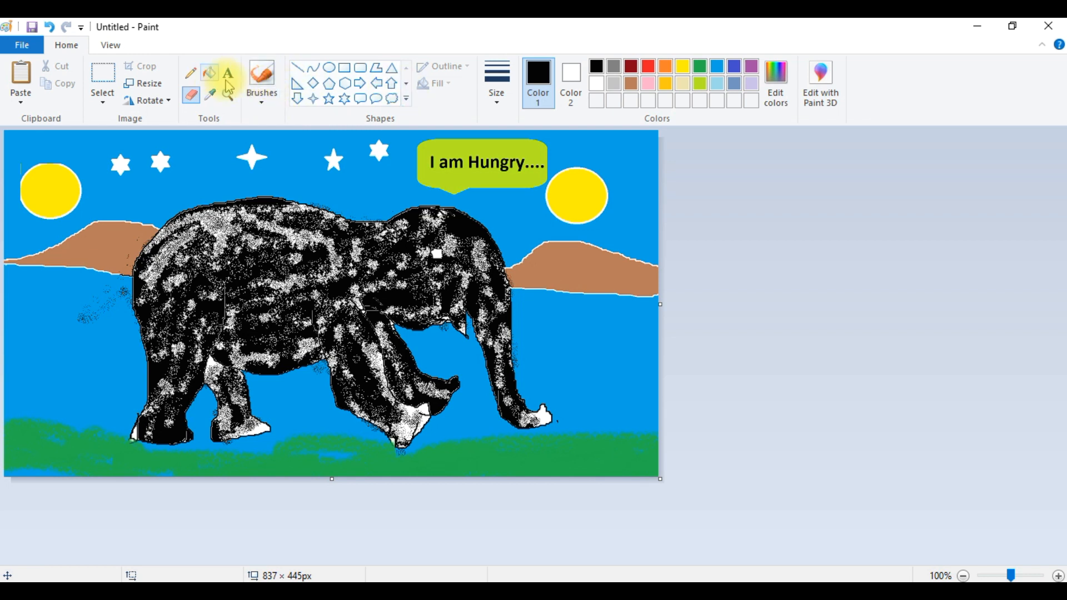
{"action": "left_click", "coordinate": [191, 73]}
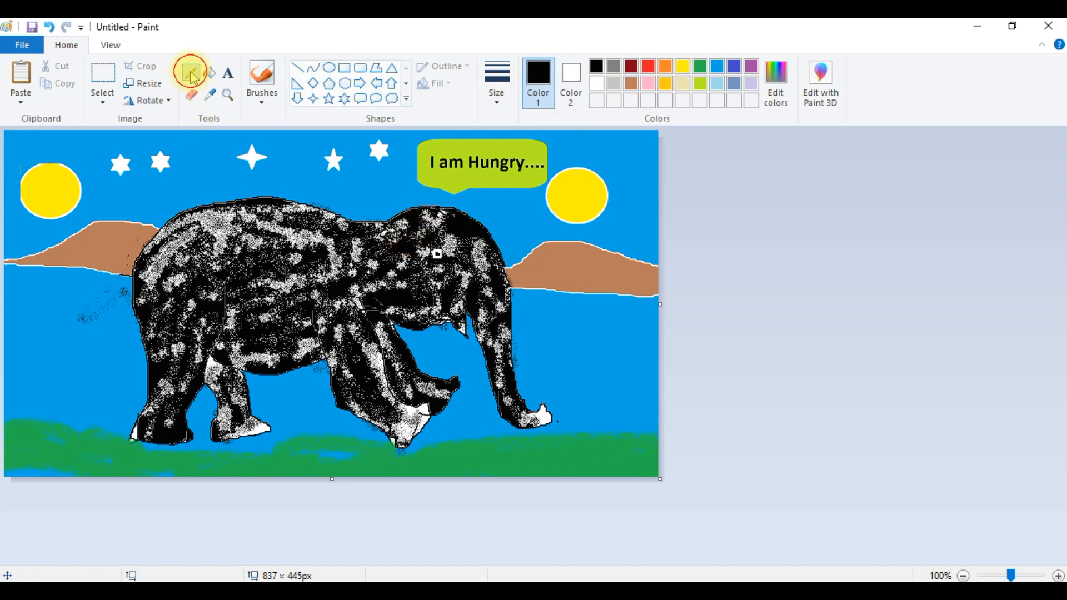
- Outline the elephant's ear in white with a thicker Pencil and fill the outlined ear white
{"action": "left_click", "coordinate": [500, 103]}
{"action": "left_click", "coordinate": [452, 187]}
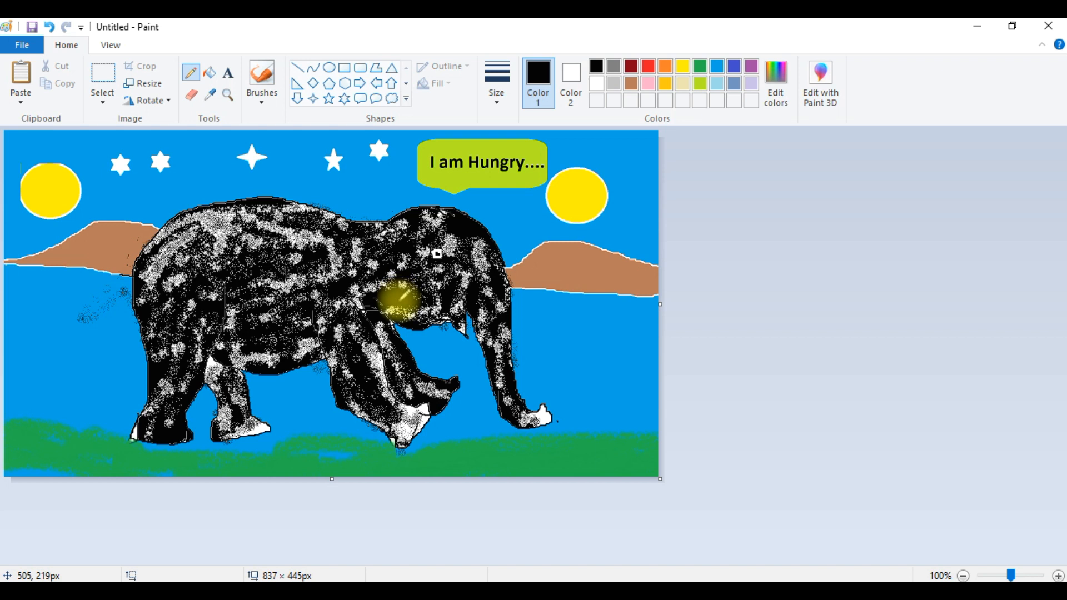
{"action": "left_click", "coordinate": [571, 80]}
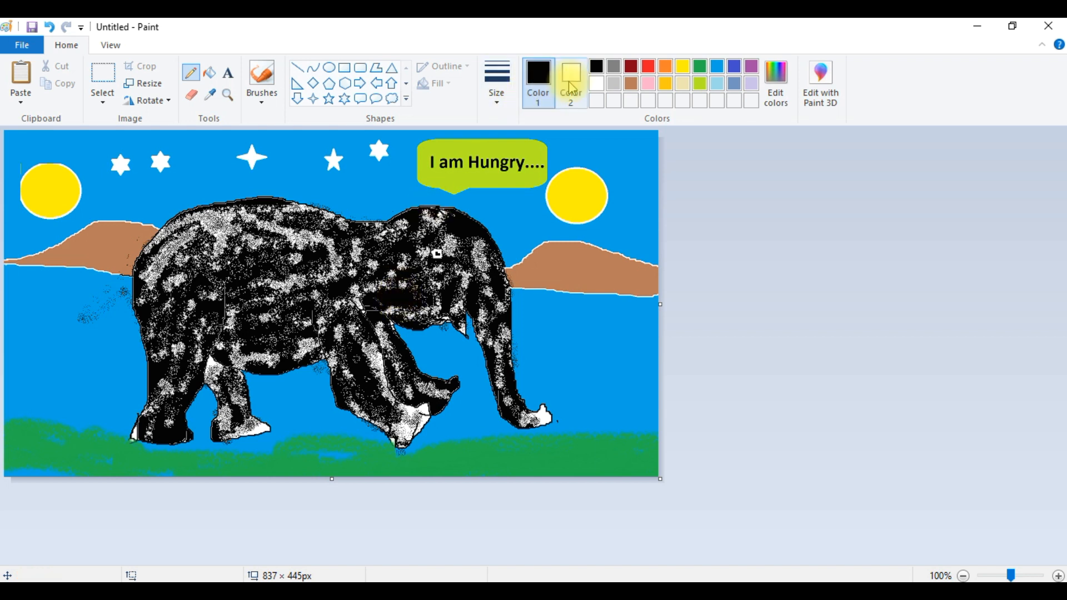
{"action": "left_click", "coordinate": [538, 75]}
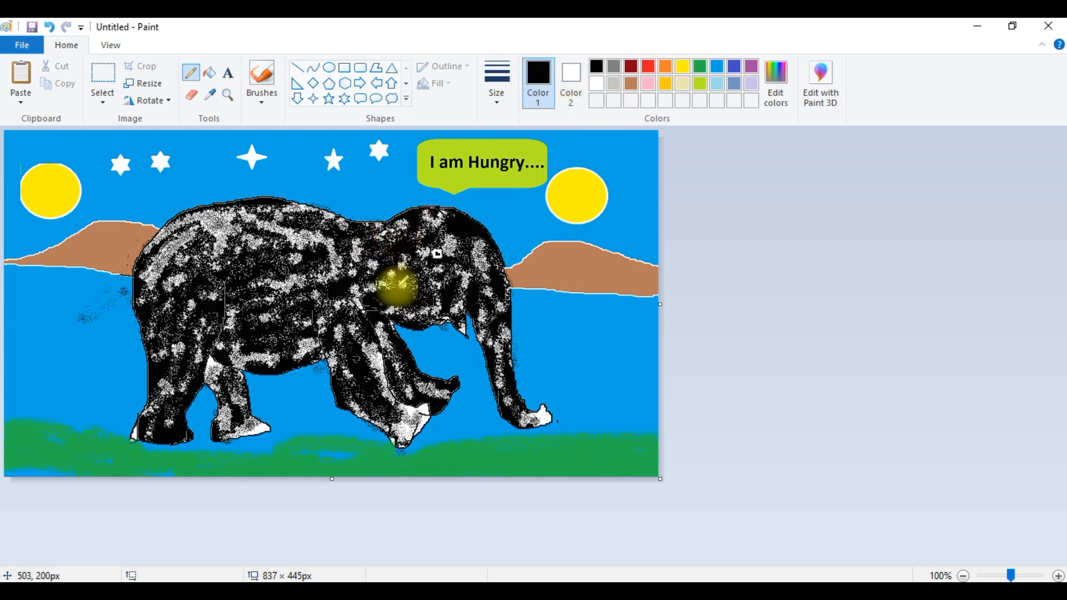
{"action": "left_click", "coordinate": [600, 101]}
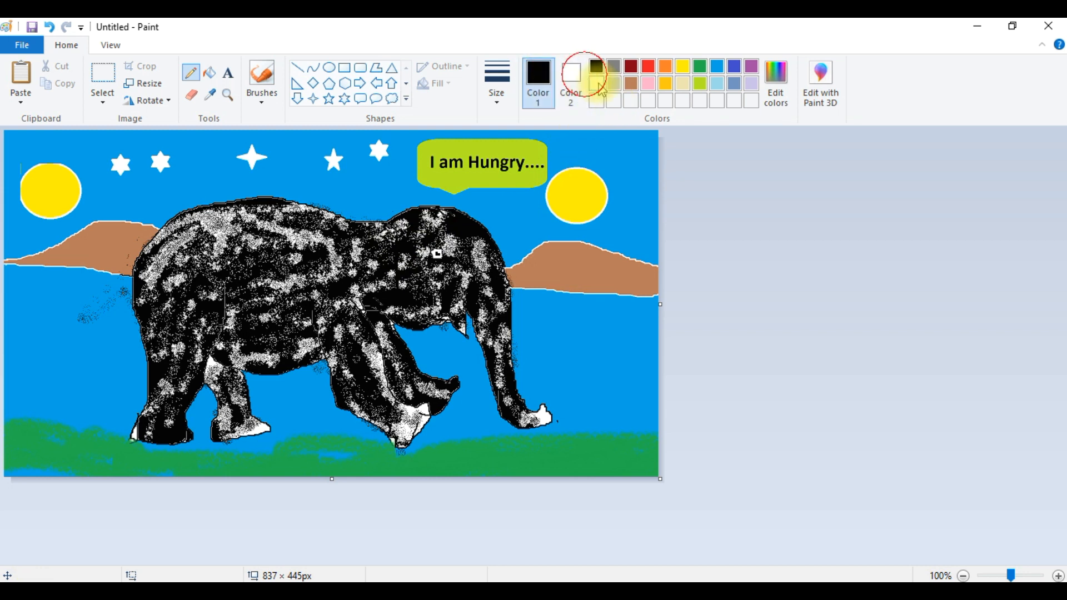
{"action": "left_click", "coordinate": [596, 84]}
{"action": "mouse_move", "coordinate": [402, 244]}
{"action": "left_mouse_down"}
{"action": "mouse_move", "coordinate": [411, 297]}
{"action": "mouse_move", "coordinate": [343, 303]}
{"action": "mouse_move", "coordinate": [358, 249]}
{"action": "mouse_move", "coordinate": [395, 237]}
{"action": "left_mouse_up"}
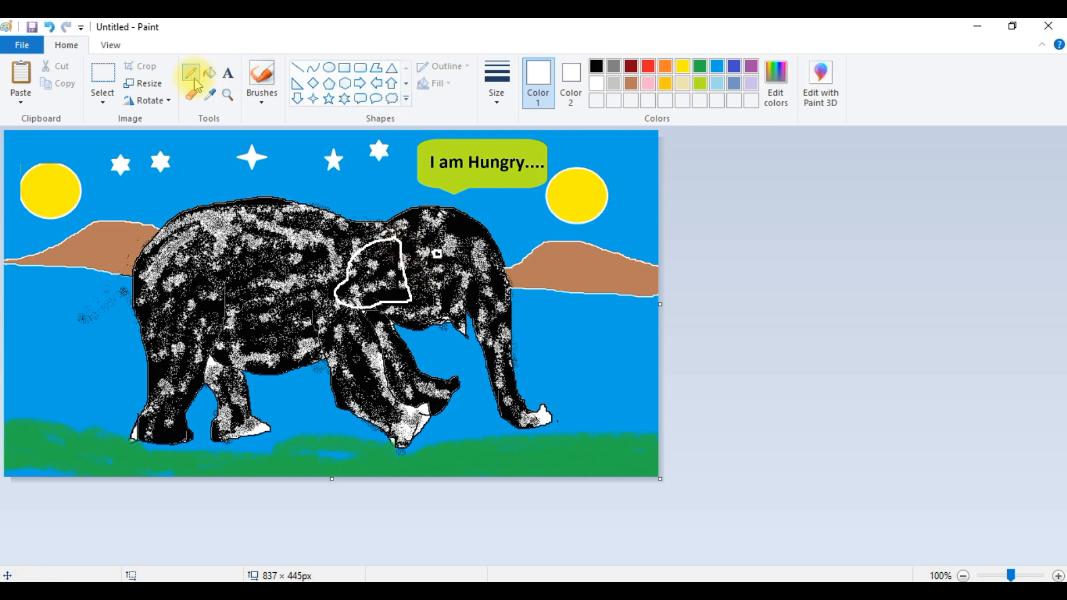
{"action": "left_click", "coordinate": [210, 73]}
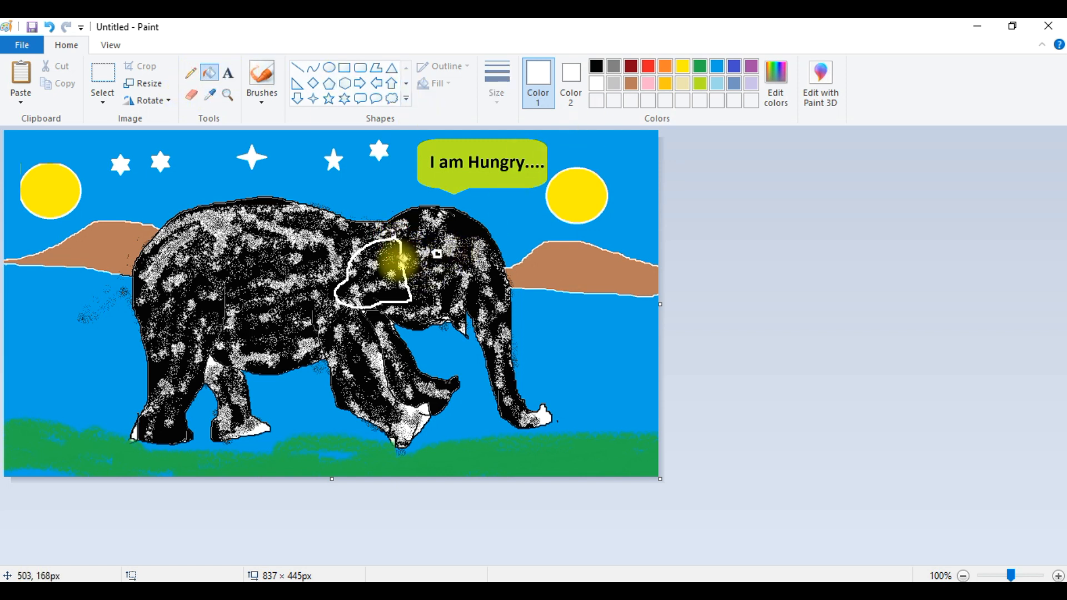
{"action": "left_click", "coordinate": [391, 259]}
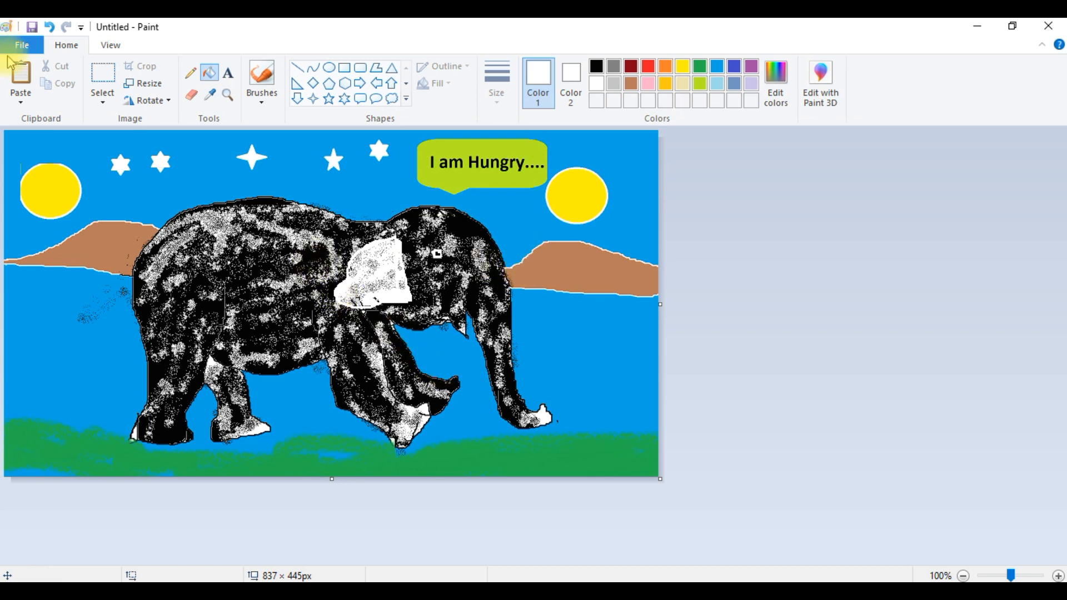
- Save the picture to the Desktop as a JPEG file named elephant
{"action": "left_click", "coordinate": [24, 54]}
{"action": "left_click", "coordinate": [45, 143]}
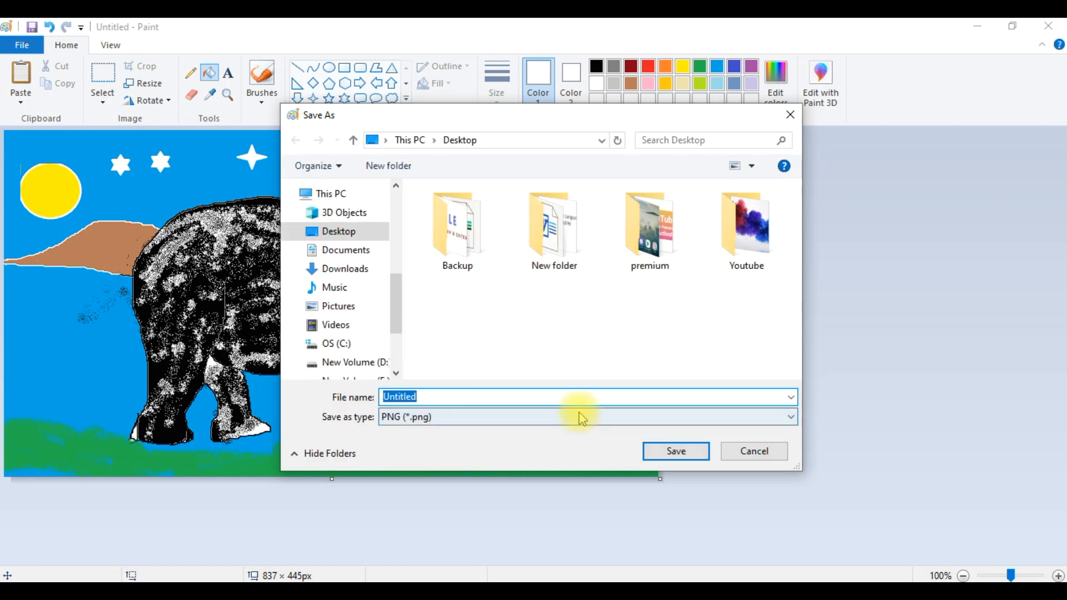
{"action": "left_click", "coordinate": [580, 418]}
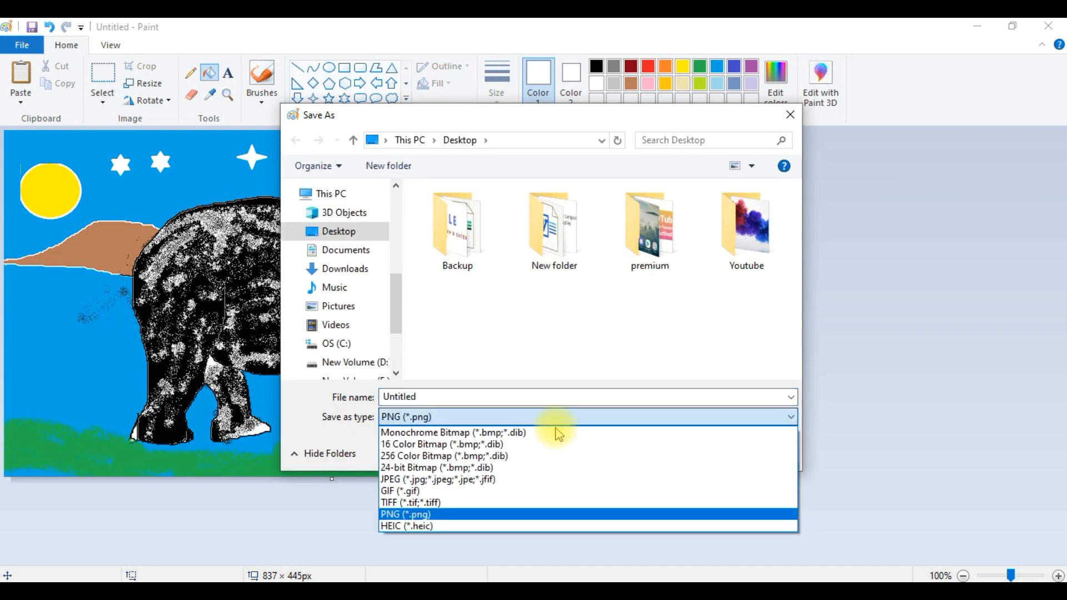
{"action": "left_click", "coordinate": [454, 479]}
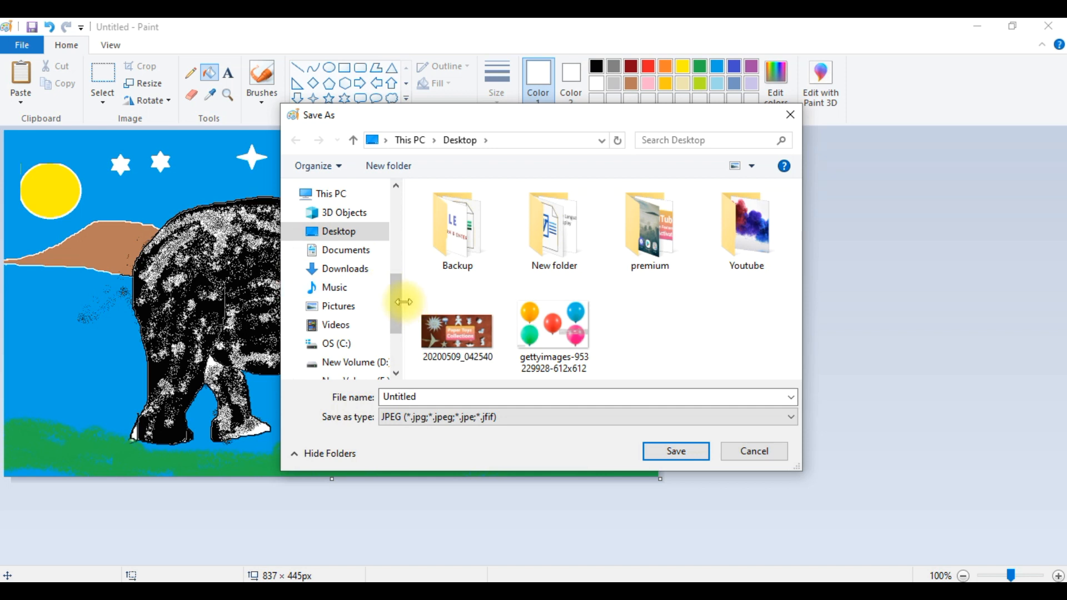
{"action": "double_click", "coordinate": [436, 396]}
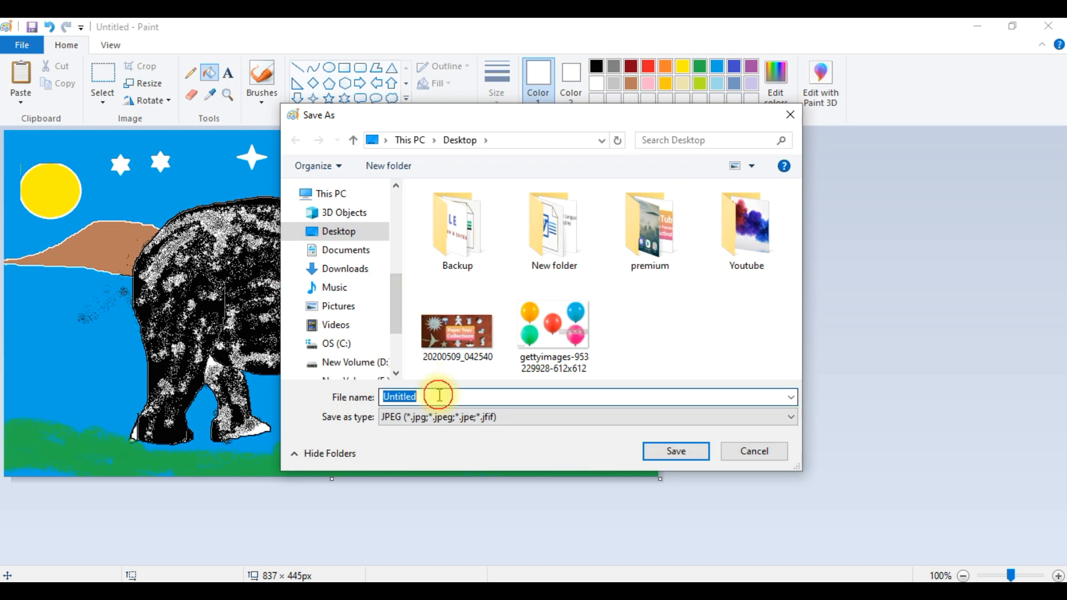
{"action": "type", "text": "elephant"}
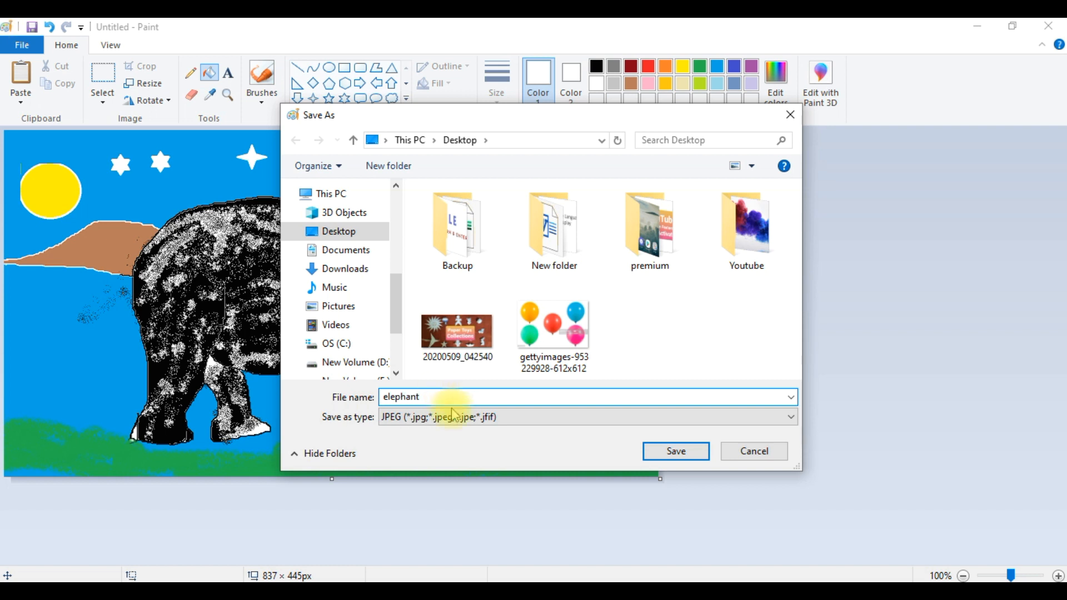
{"action": "left_click", "coordinate": [661, 450]}
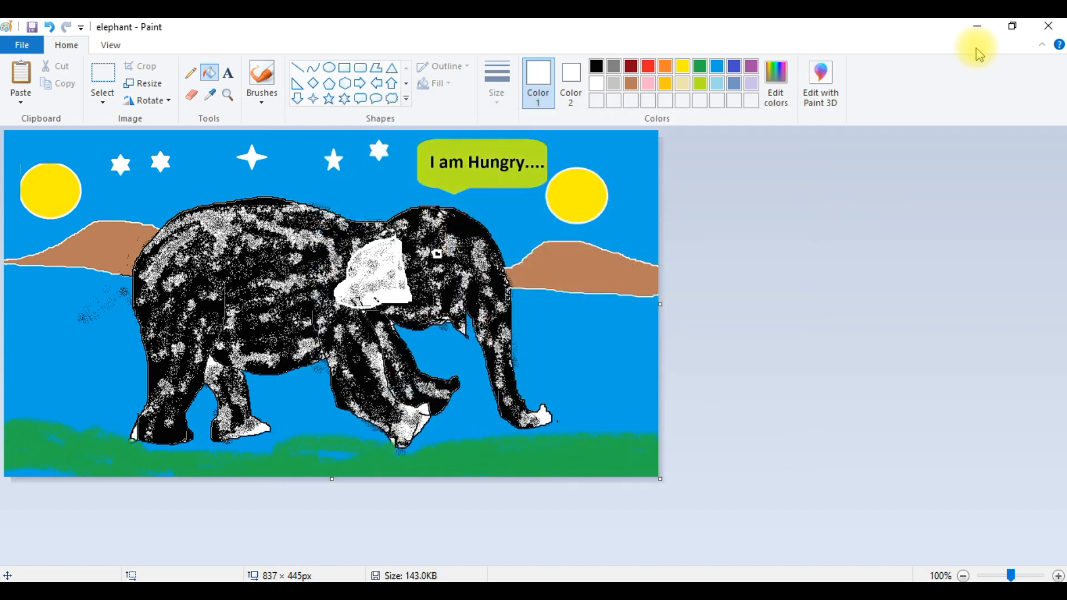
- Open the saved elephant image from the desktop in Photos to view it, then close it
{"action": "left_click", "coordinate": [978, 26]}
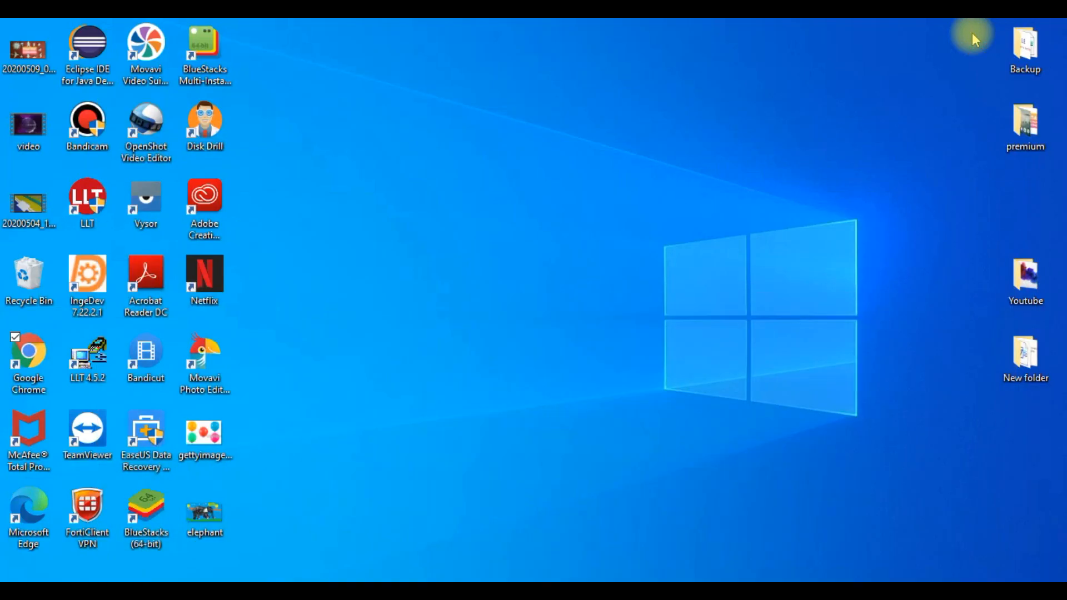
{"action": "double_click", "coordinate": [211, 512]}
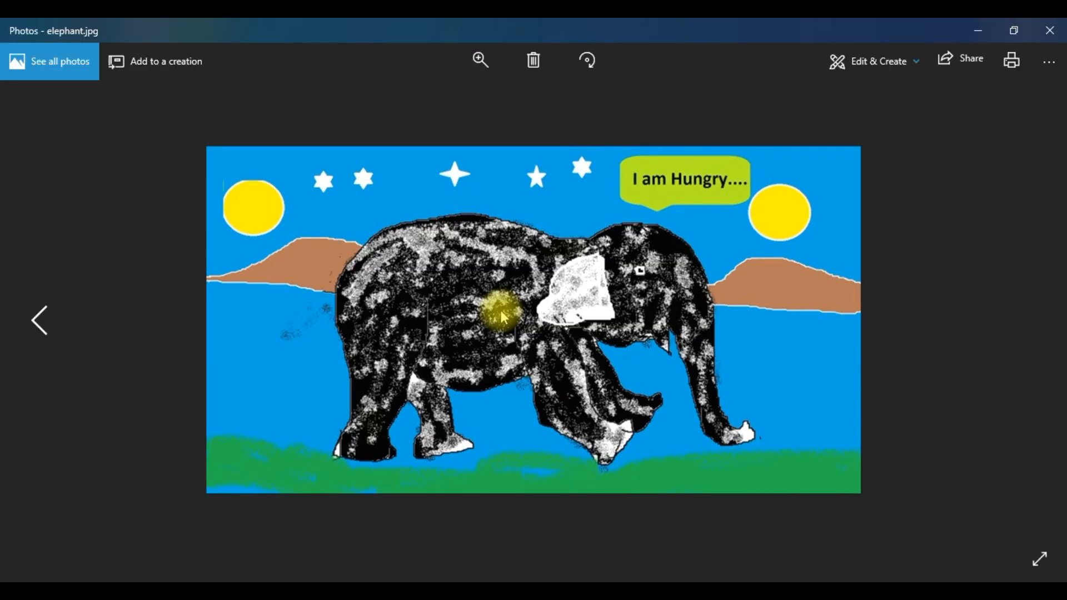
{"action": "scroll", "coordinate": [483, 299], "scroll_direction": "up", "scroll_amount": 1}
{"action": "scroll", "coordinate": [483, 299], "scroll_direction": "down", "scroll_amount": 1}
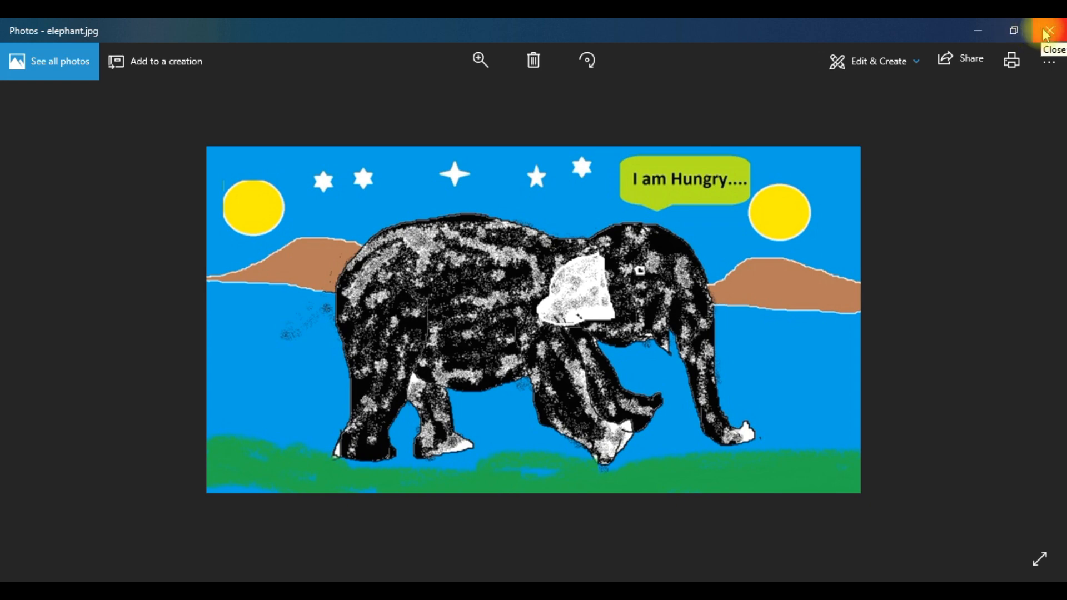
{"action": "left_click", "coordinate": [1047, 34]}
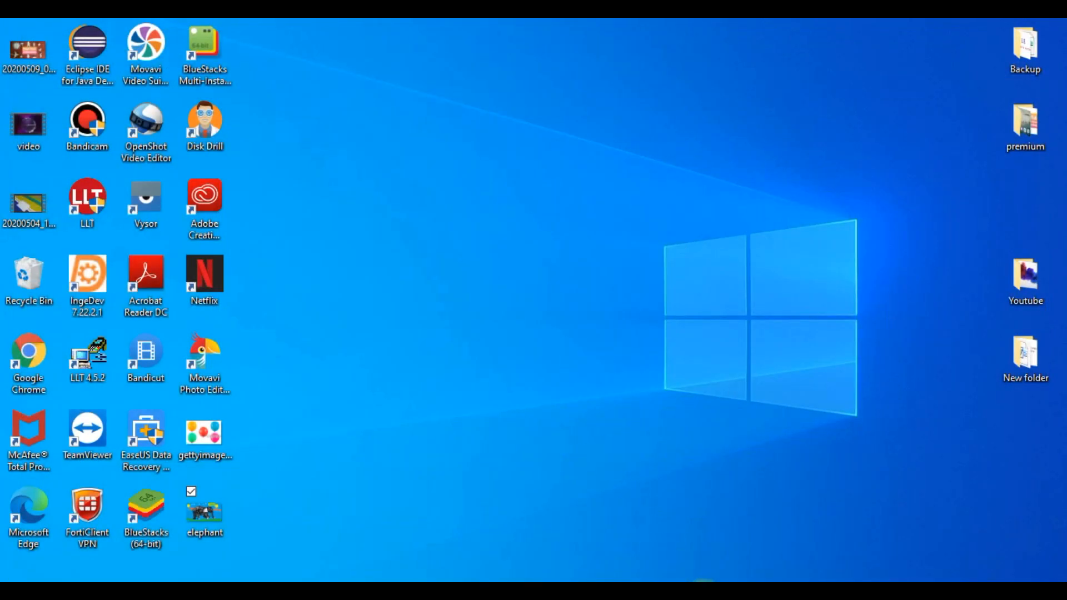